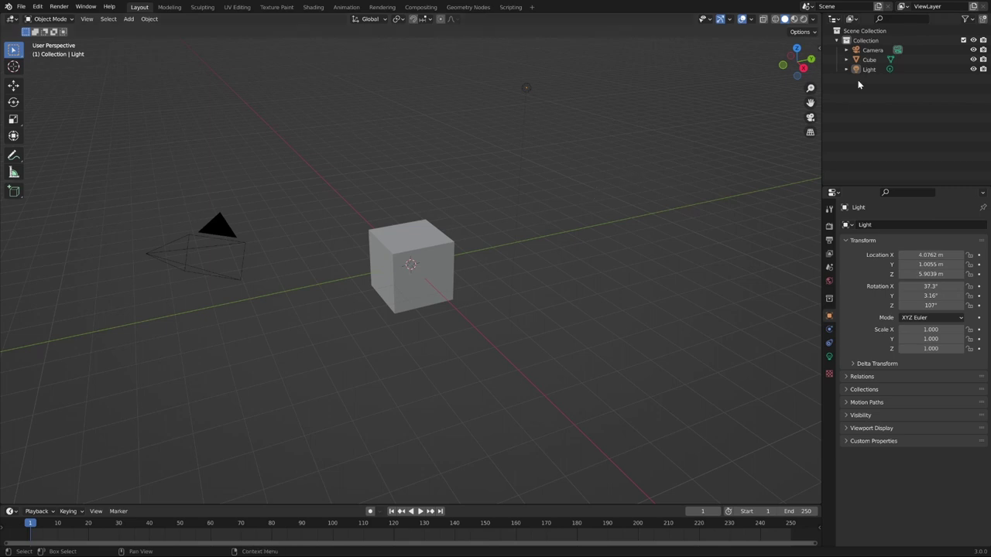
click(383, 246)
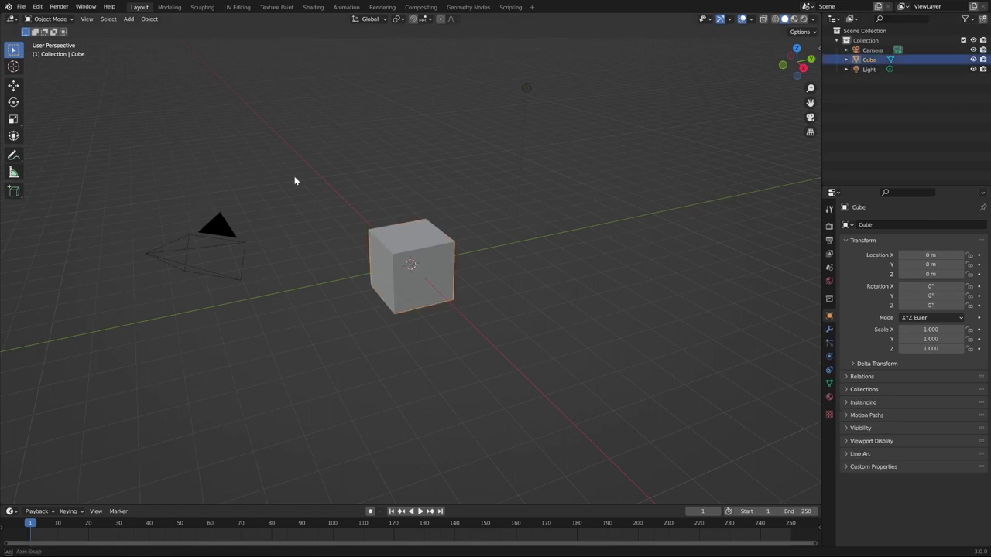
mouse_move(294, 179)
middle_down()
mouse_move(302, 182)
mouse_move(288, 178)
middle_up()
click(341, 178)
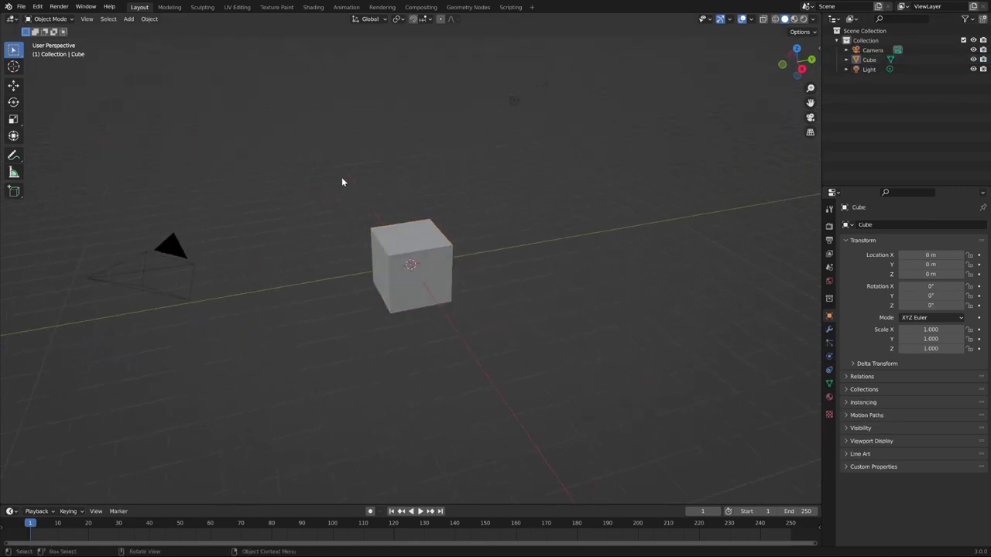
click(398, 241)
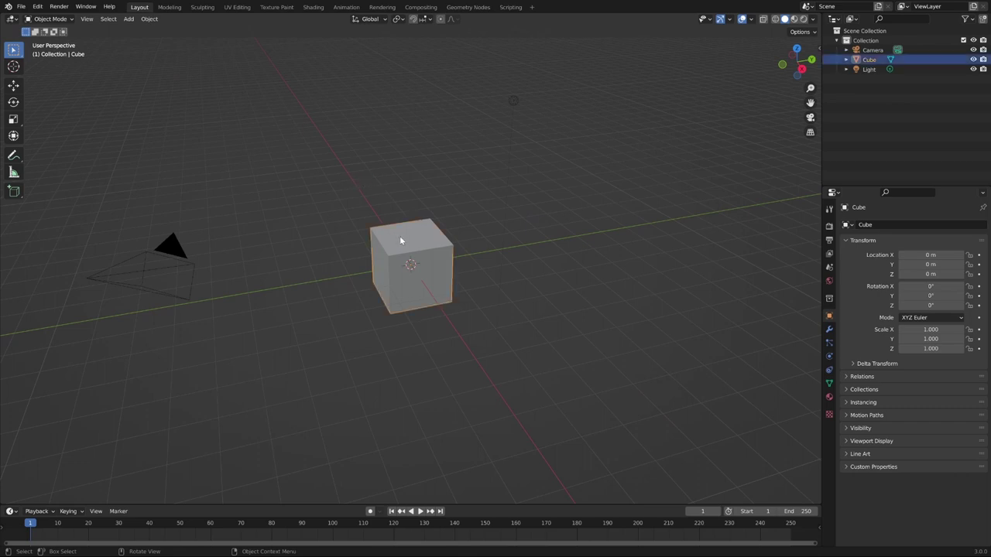
click(507, 110)
click(199, 254)
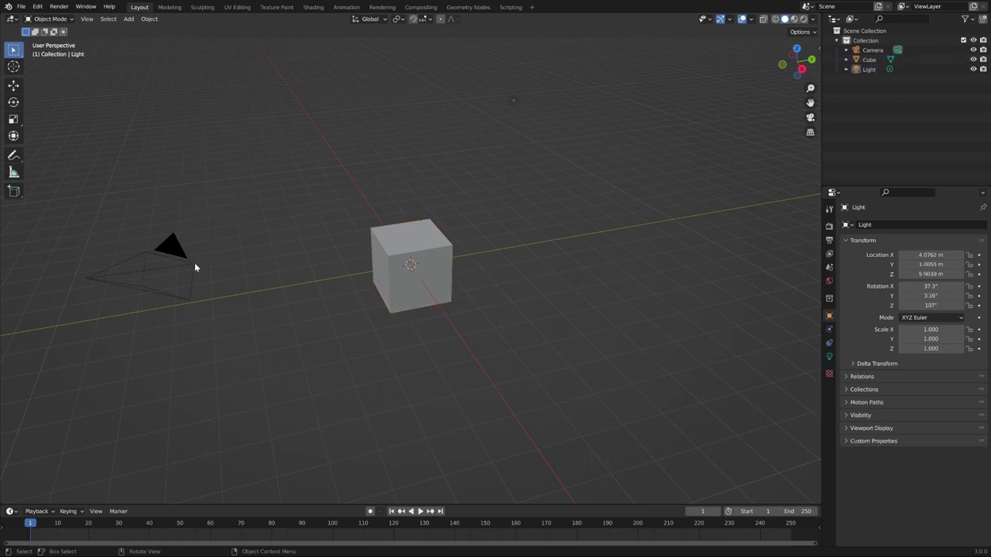
click(194, 262)
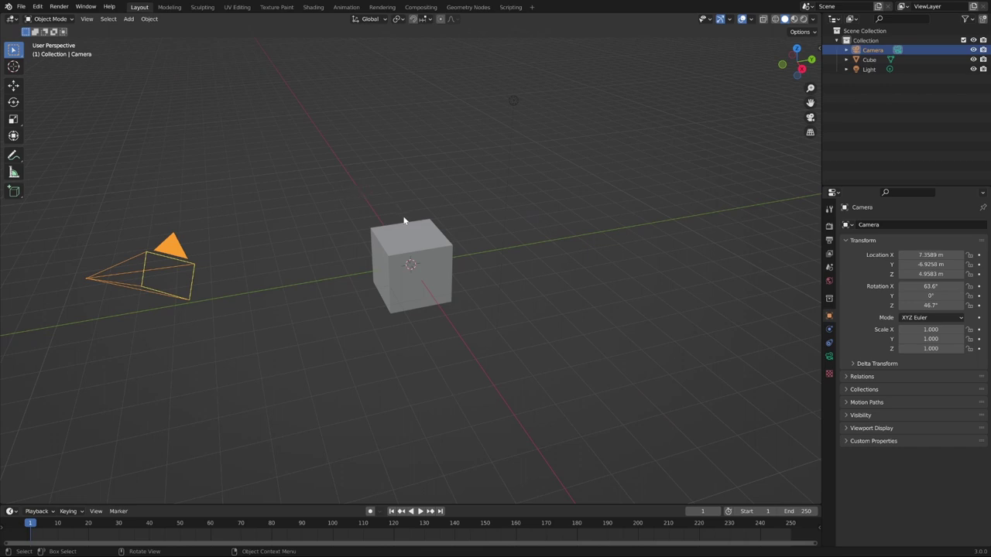
click(189, 264)
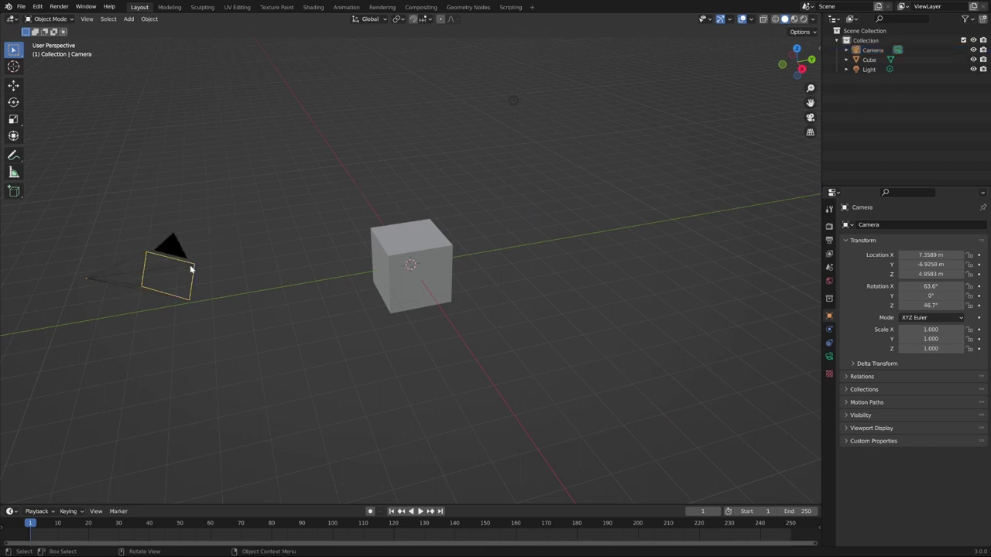
- Select the default camera, cube and light together and delete them from the scene
click(194, 266)
shift+click(401, 247)
shift+click(512, 101)
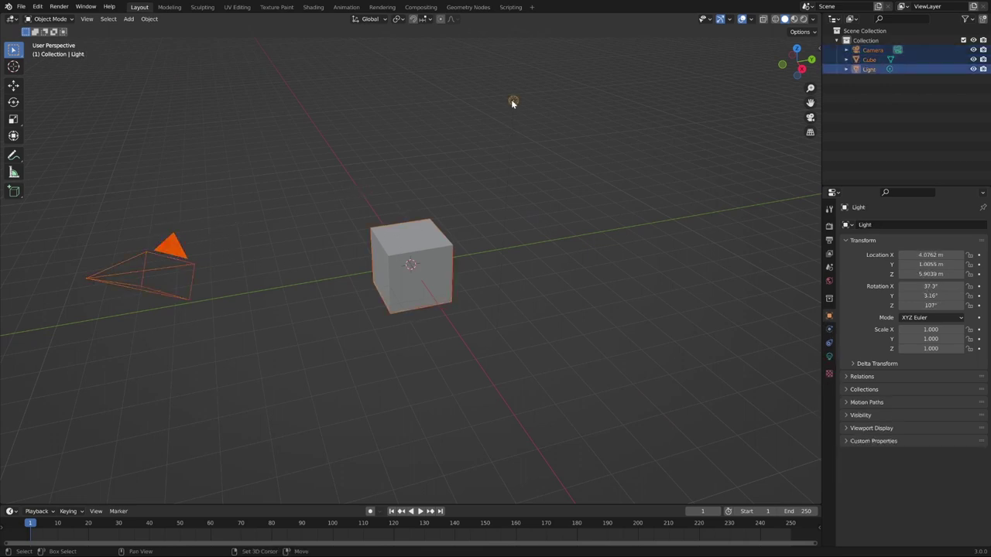
key(x)
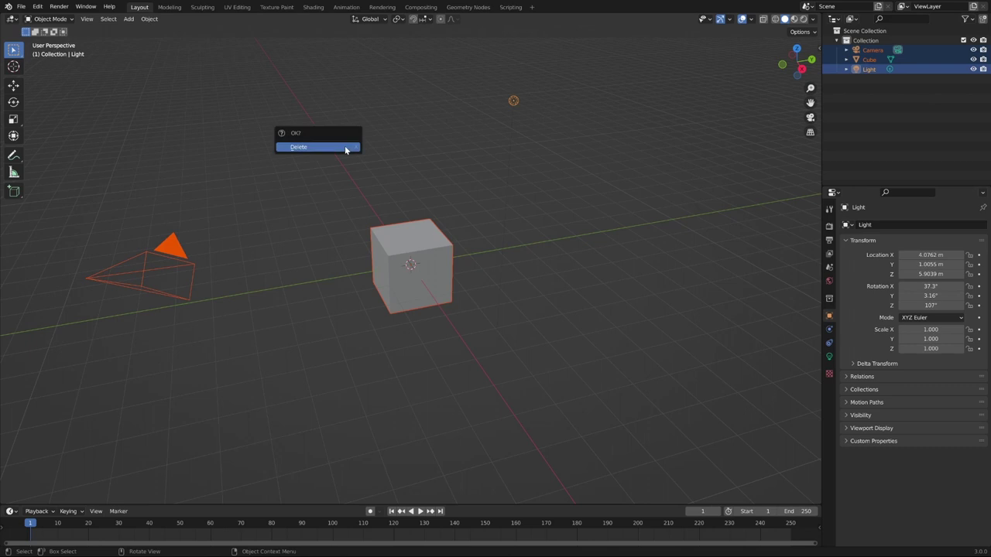
click(346, 147)
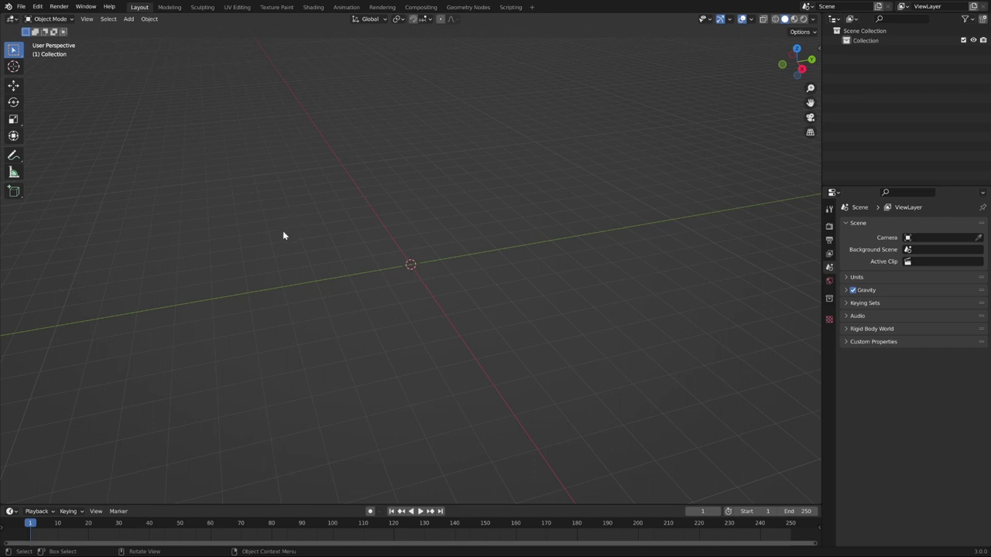
- Add a new cube mesh at the world origin of the empty scene
middle_drag(287, 230, 400, 208)
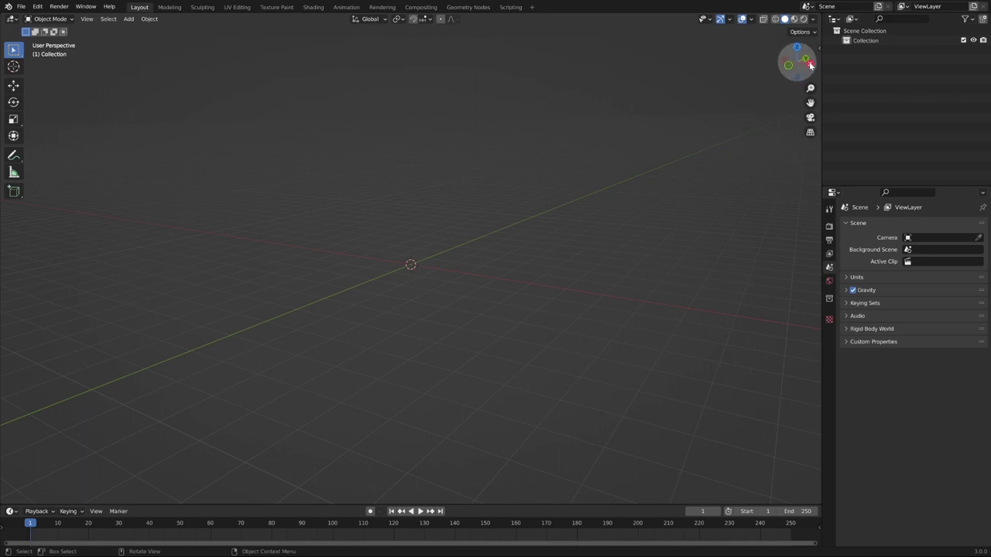
drag(811, 65, 758, 70)
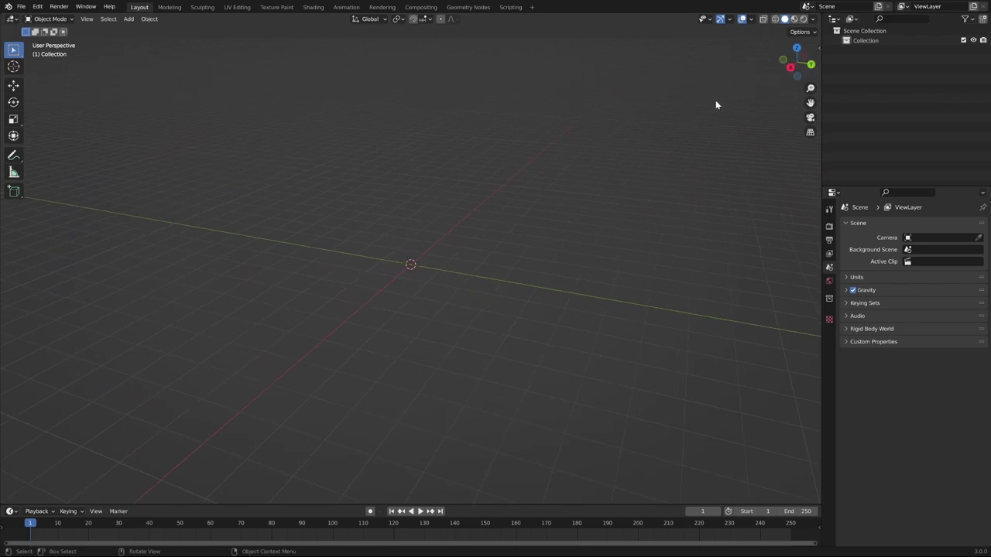
drag(813, 55, 573, 190)
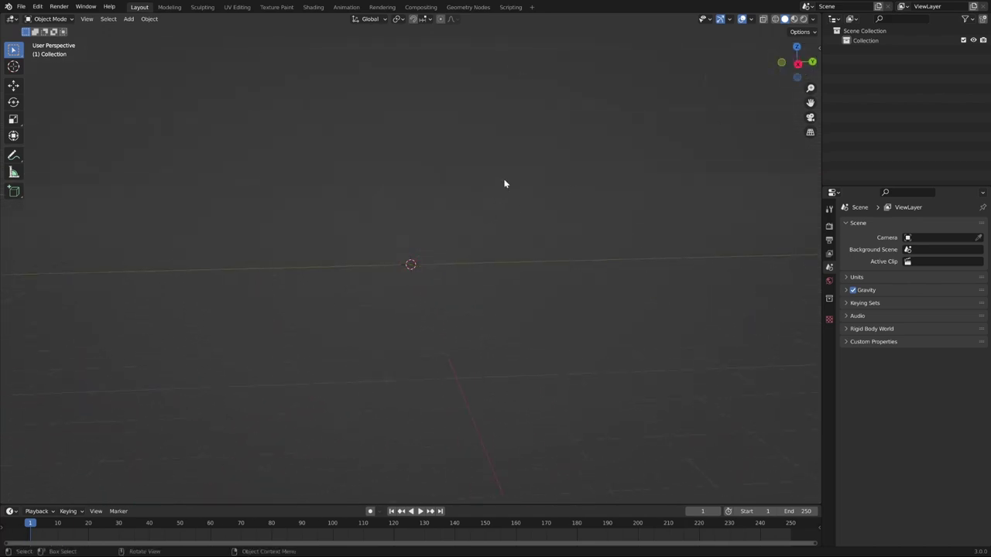
middle_drag(504, 183, 494, 189)
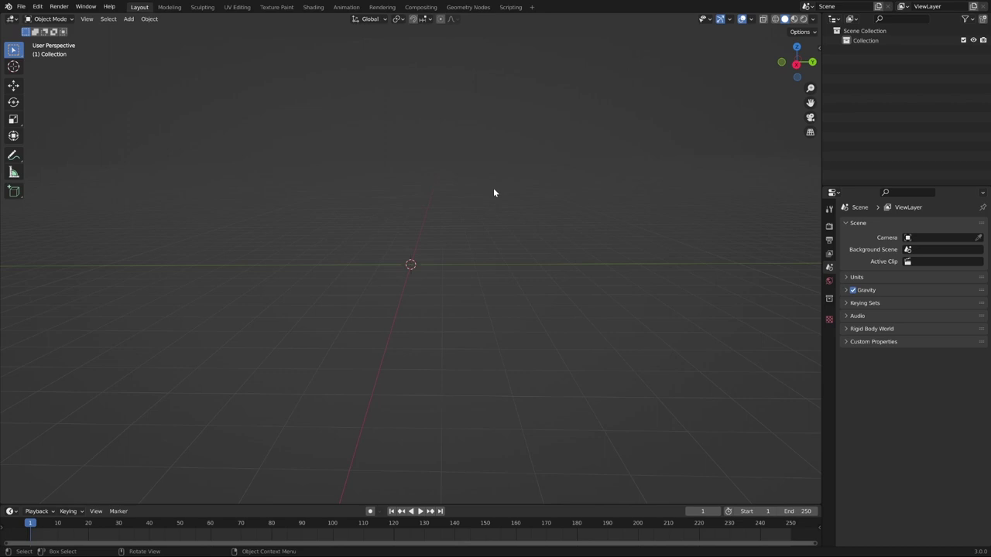
key(shift+a)
mouse_move(495, 191)
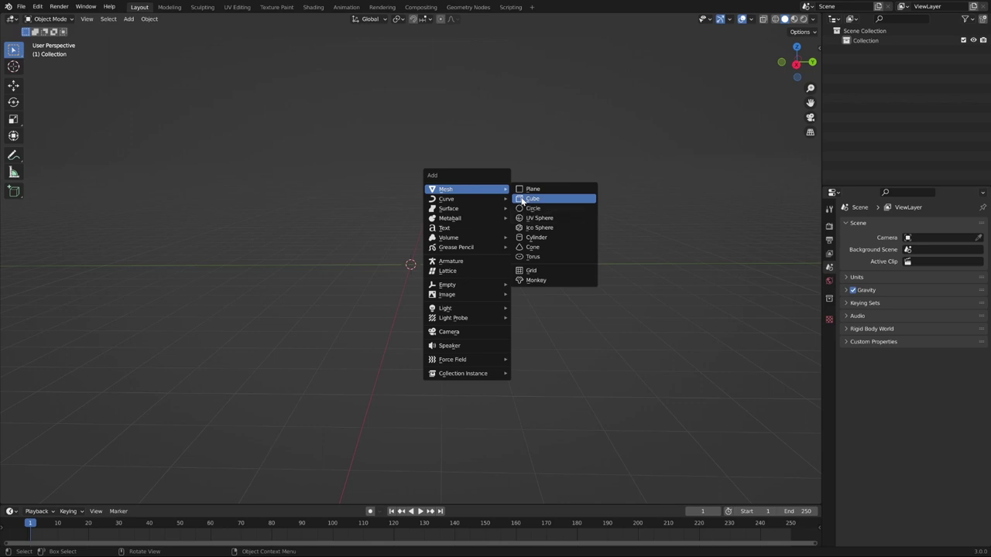
click(523, 200)
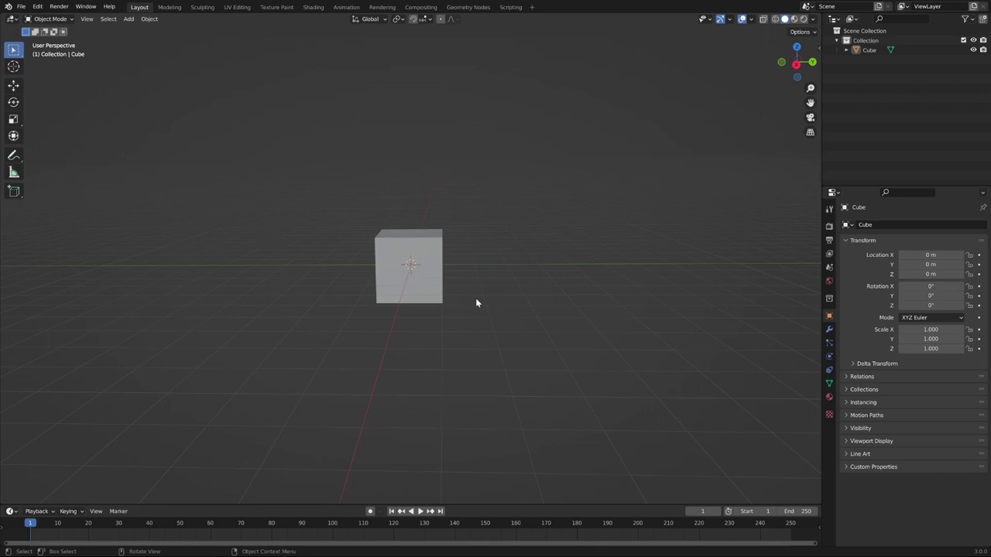
- Move the cube along the global Y axis to about -0.15 m, after trying the Z and X axis constraints
click(436, 252)
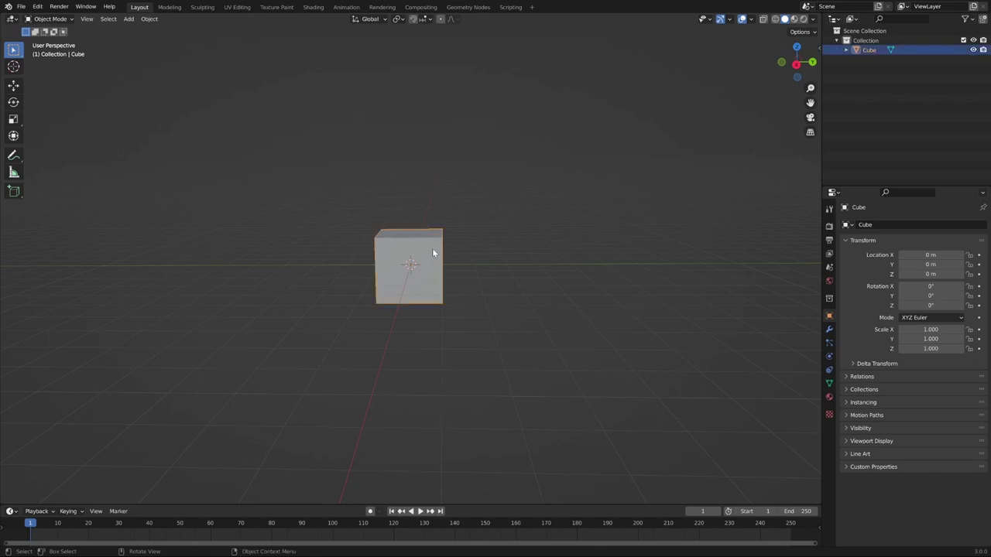
key(g)
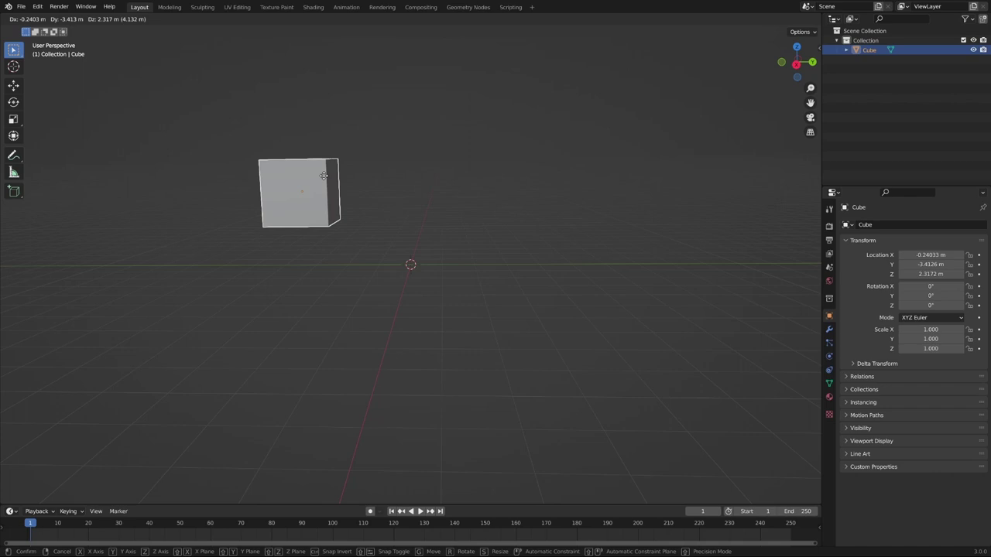
key(z)
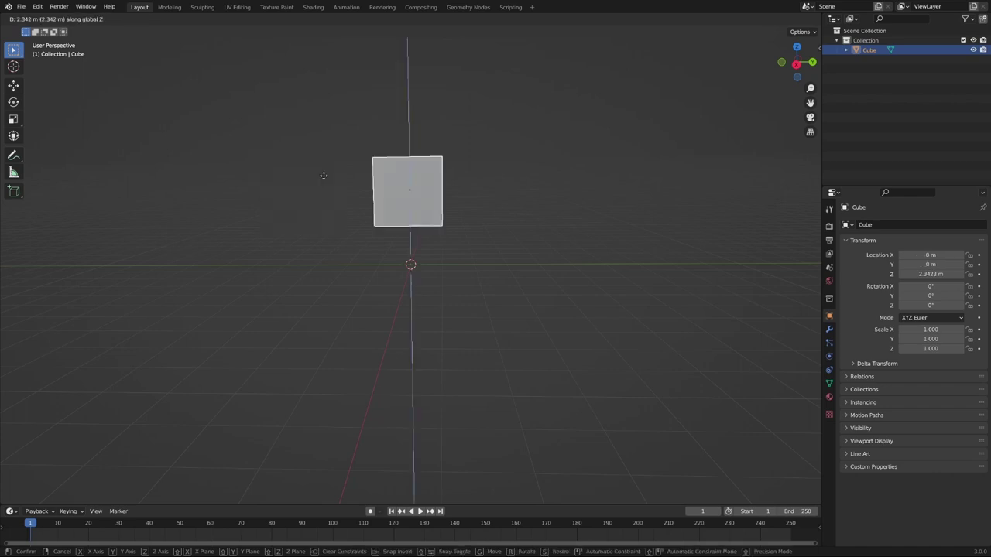
key(x)
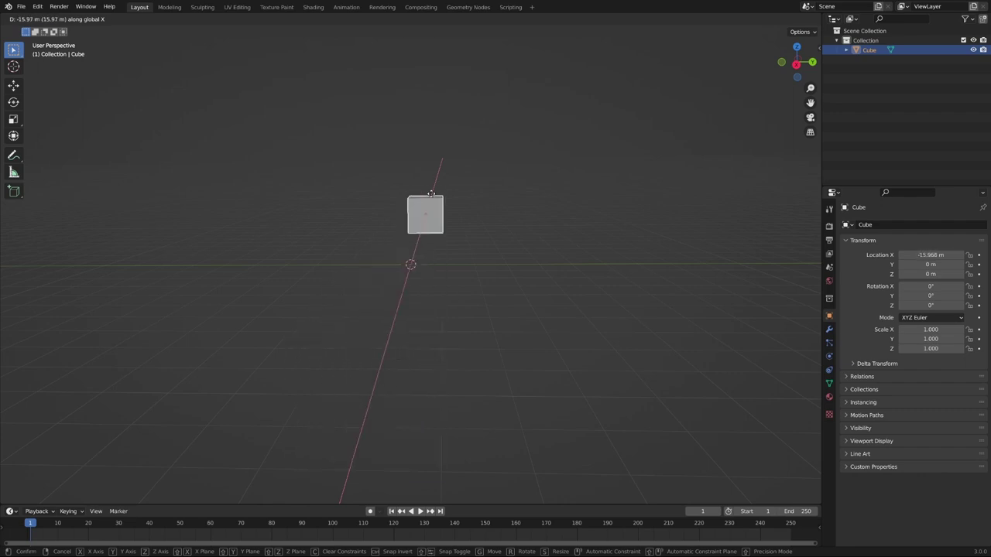
key(y)
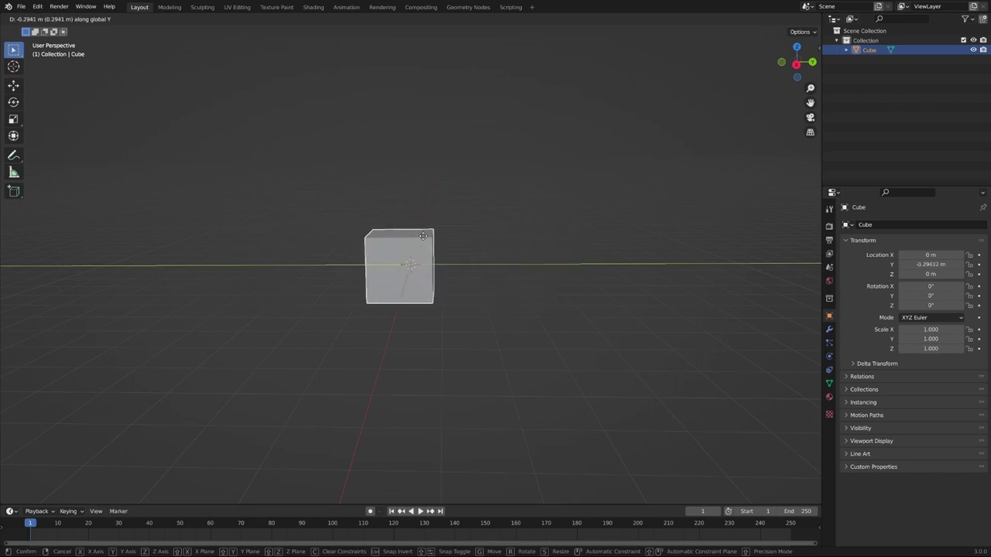
click(441, 236)
middle_drag(533, 194, 419, 194)
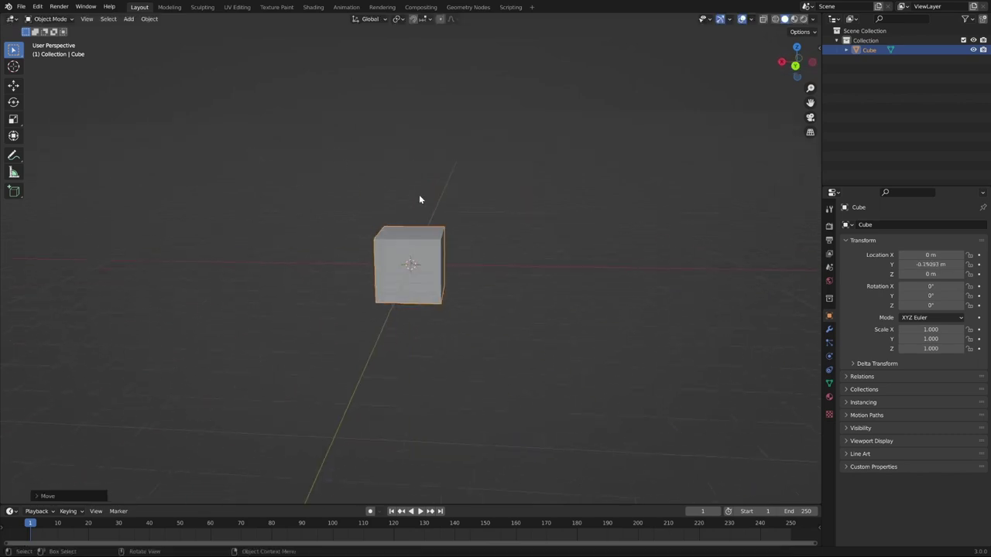
key(g)
key(y)
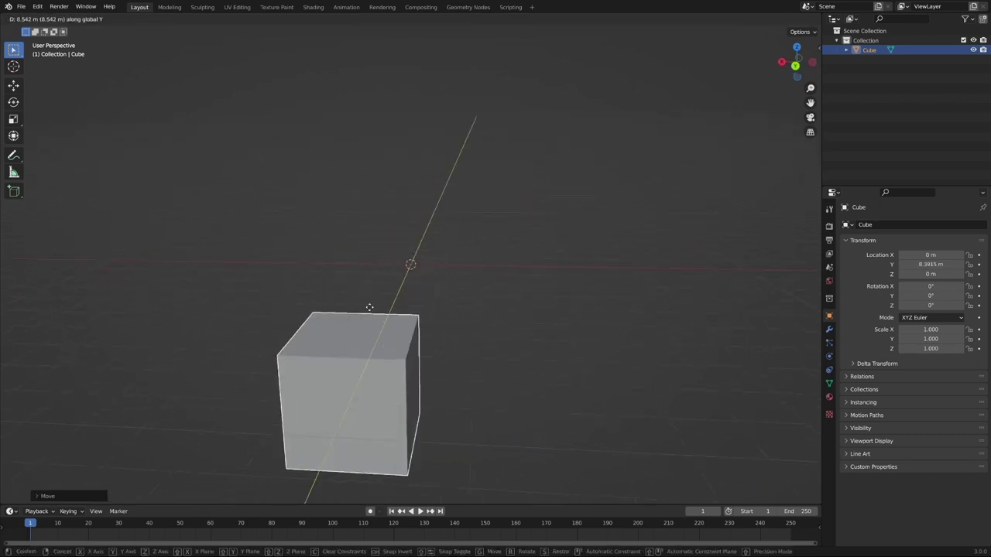
key(Escape)
middle_drag(281, 203, 391, 195)
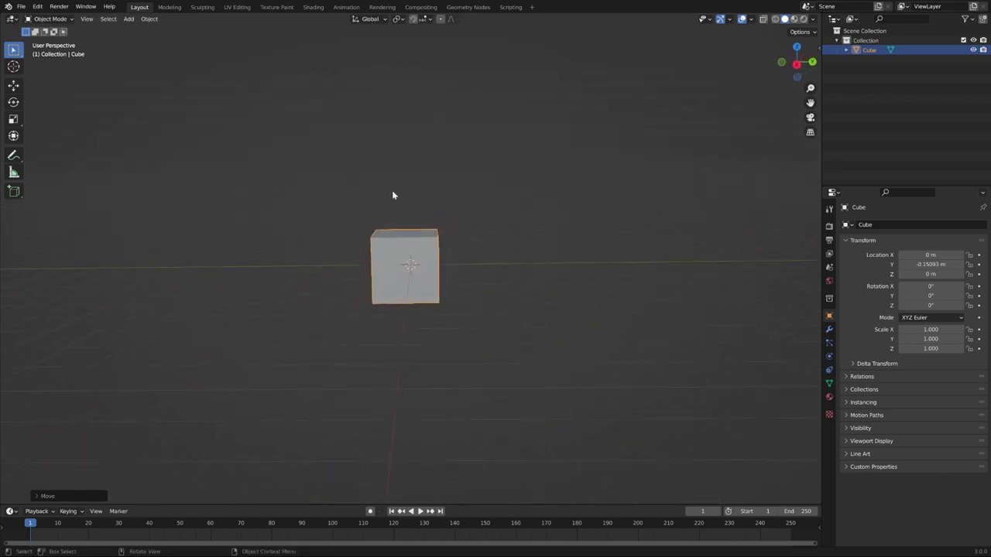
click(392, 195)
middle_drag(300, 211, 305, 202)
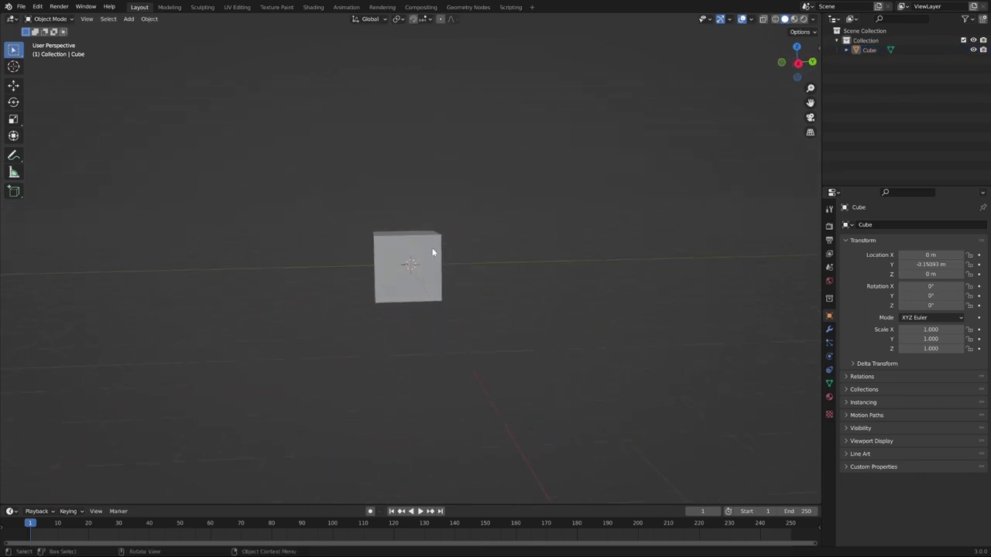
click(433, 250)
click(304, 188)
- Add a camera from the current perspective view and delete it again
key(shift+a)
key(shift+a)
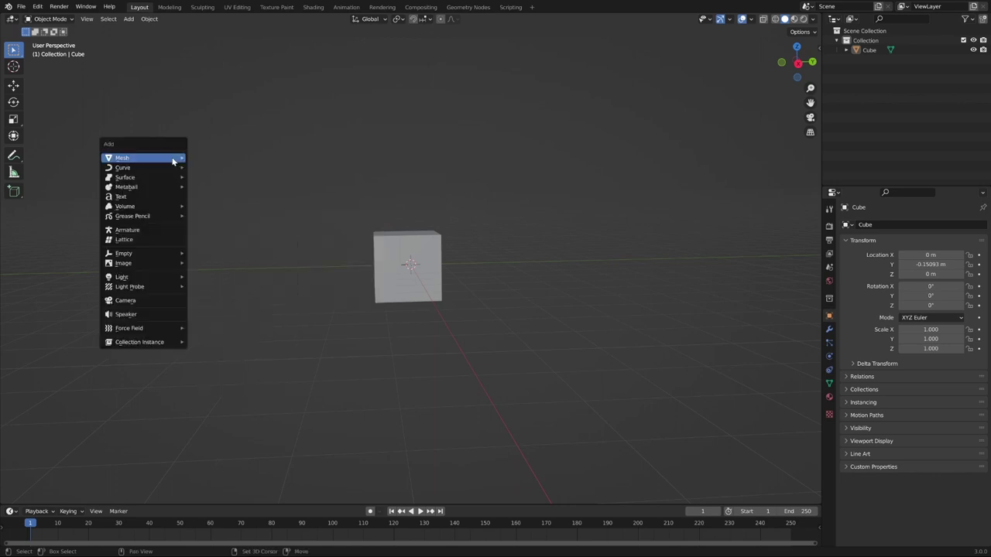
click(144, 301)
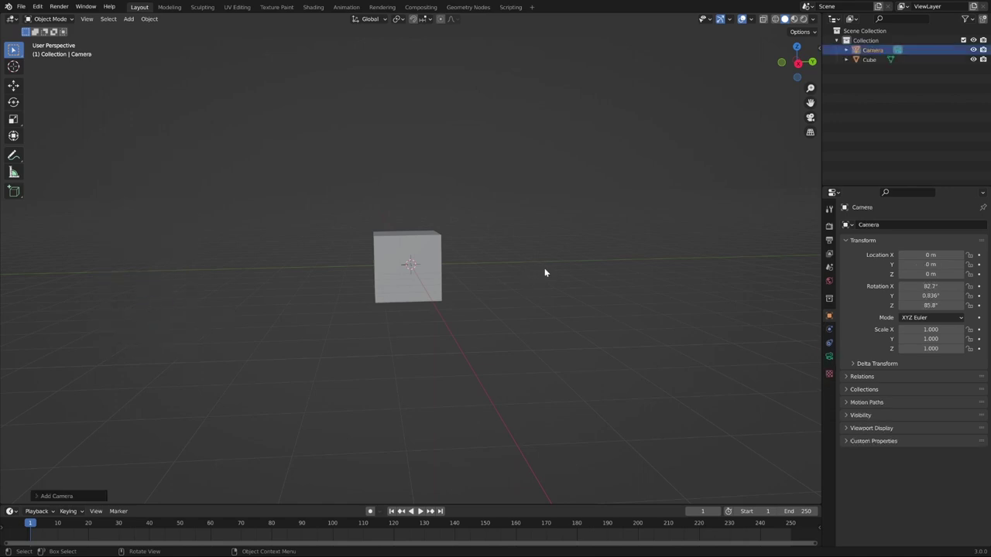
middle_drag(524, 274, 416, 278)
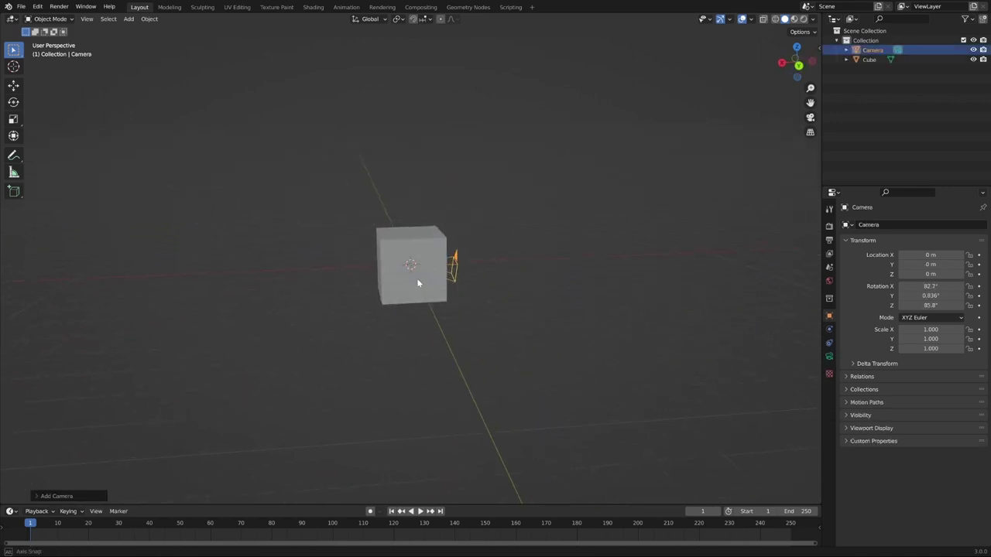
key(x)
click(431, 281)
- Switch to the front orthographic view and add a camera at the origin, aligned with that view
middle_drag(316, 247, 335, 214)
key(grave)
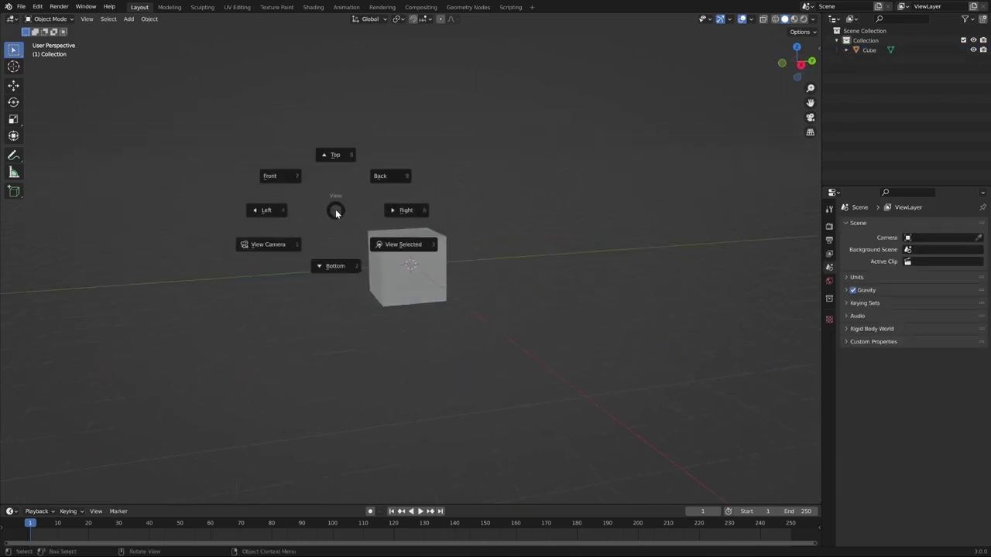
click(294, 183)
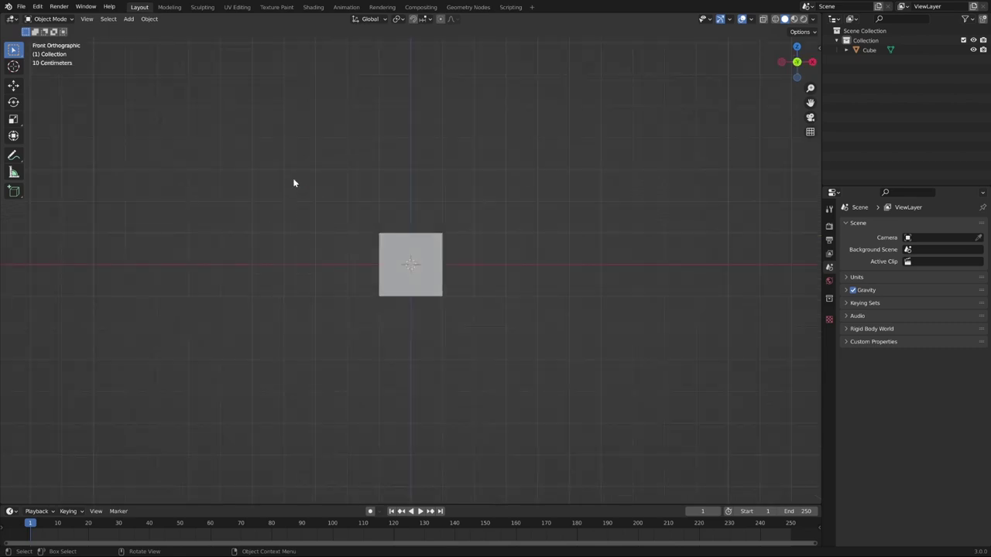
key(shift+a)
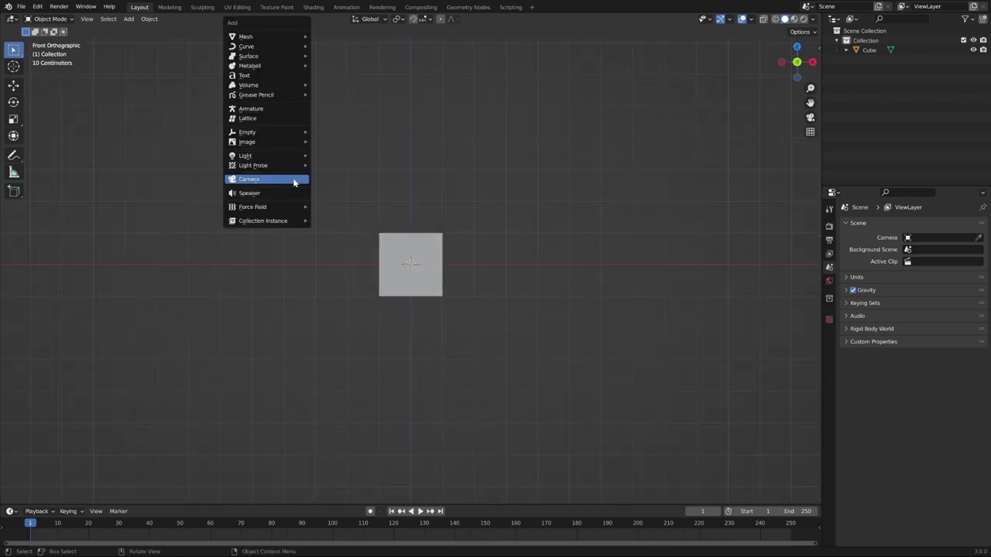
click(294, 184)
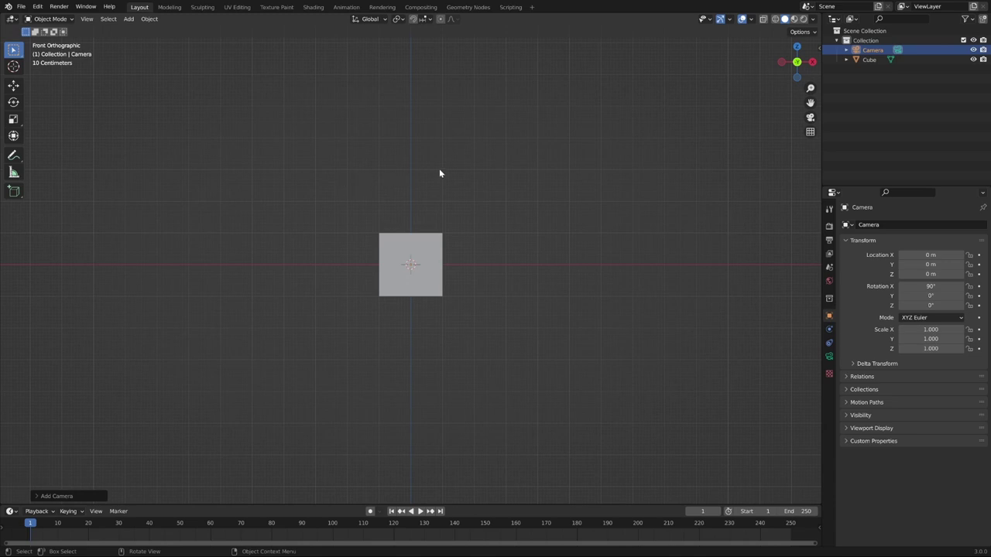
- Move the camera away from the cube along the global Y axis to about -9.96 m
middle_drag(437, 174, 324, 196)
key(g)
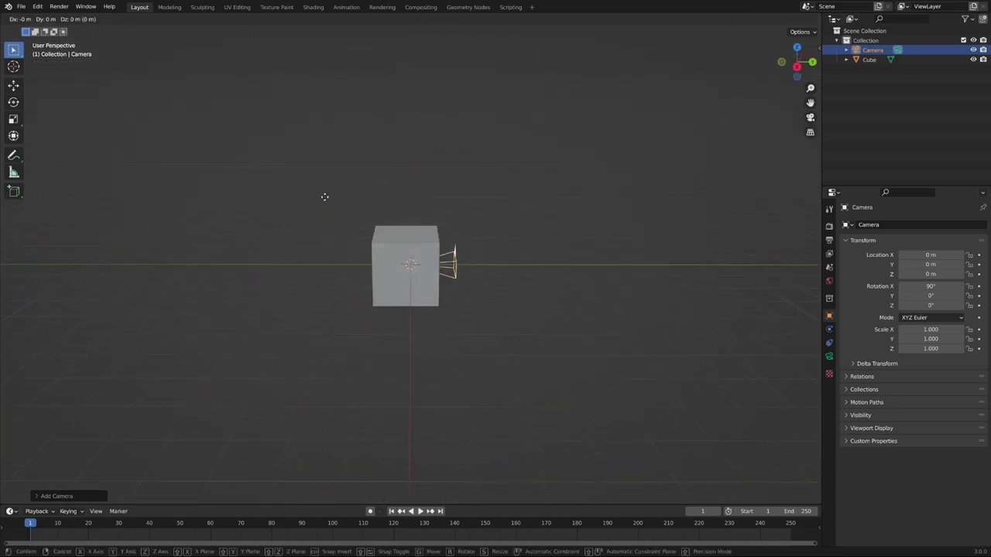
key(x)
key(y)
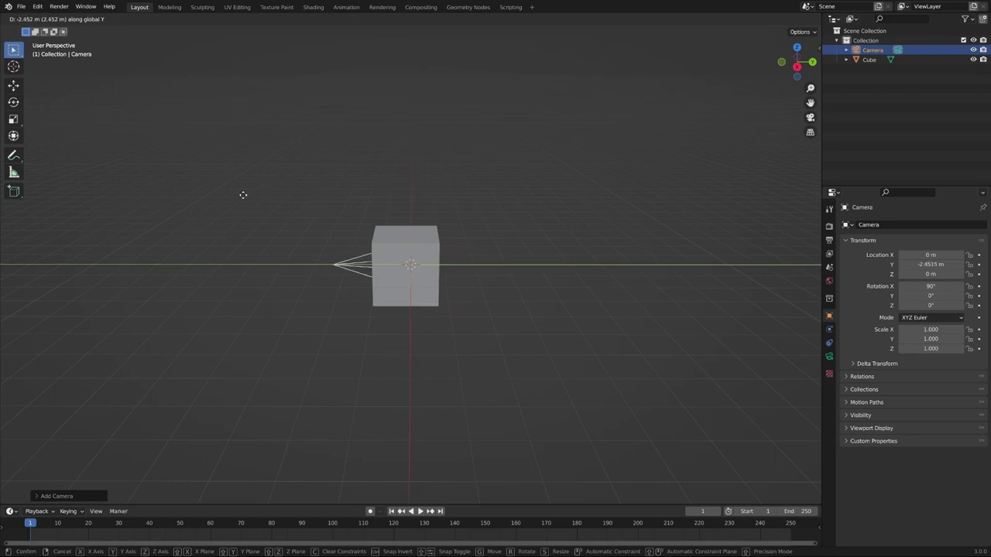
click(14, 215)
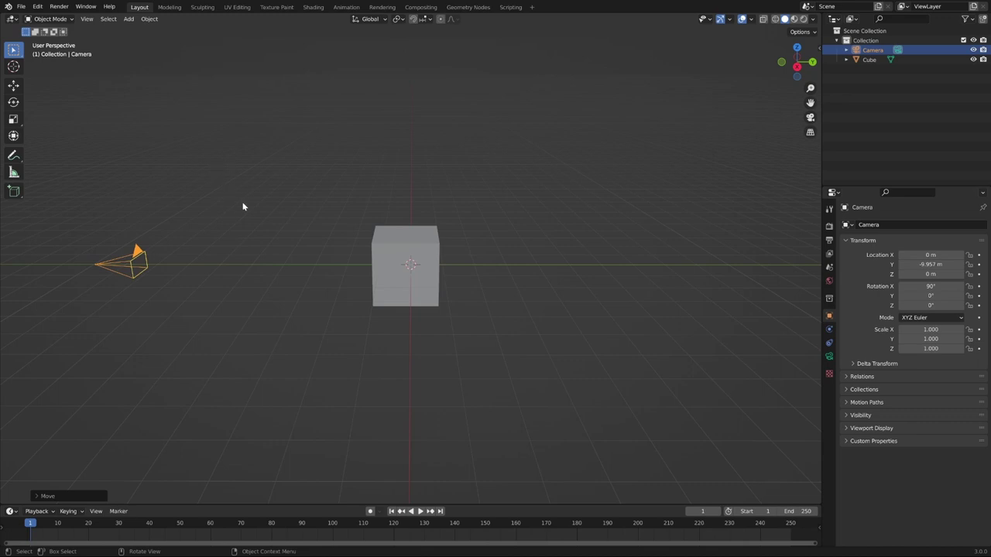
- Move the camera farther from the cube along the global Y axis to about -11.54 m
key(g)
key(y)
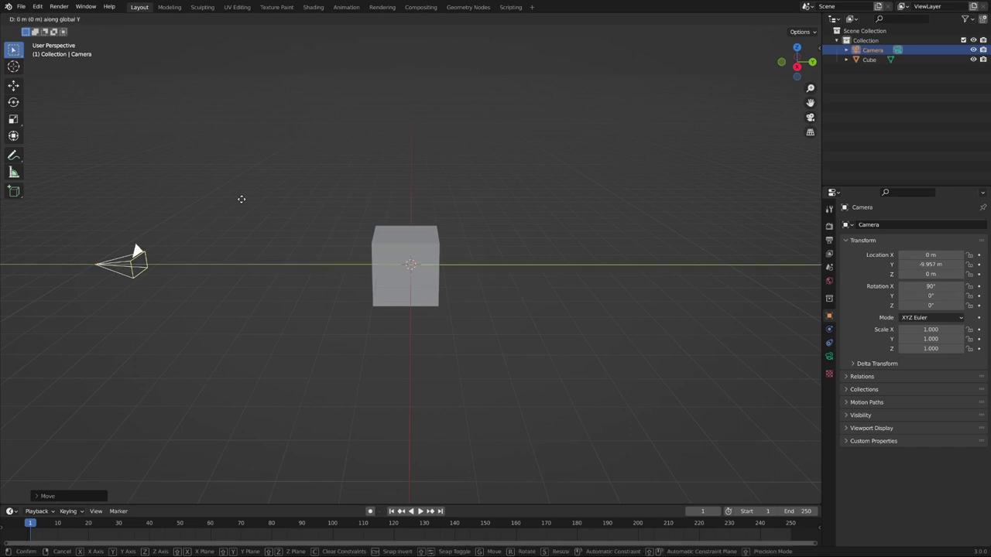
click(191, 199)
middle_drag(191, 199, 250, 193)
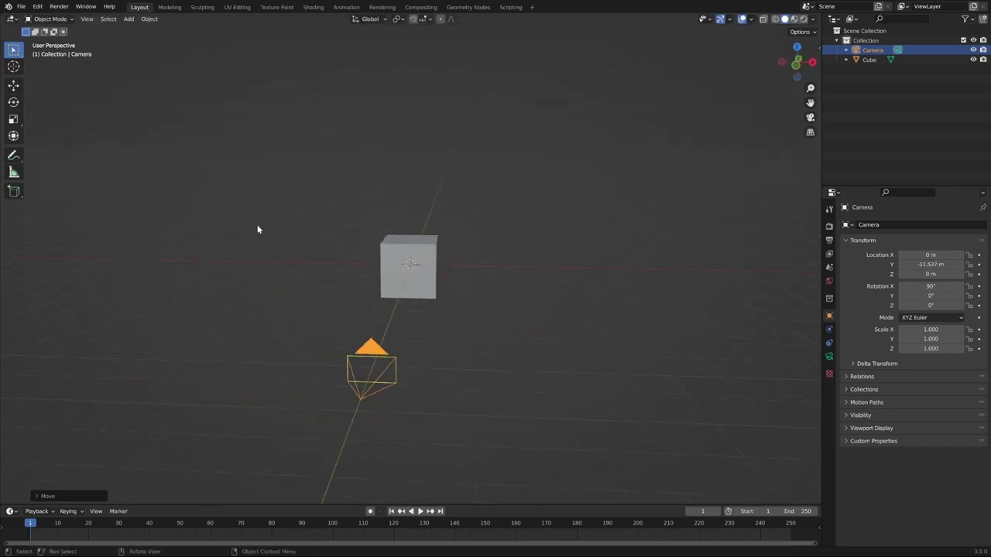
middle_drag(259, 227, 220, 227)
scroll(239, 225, up, 2)
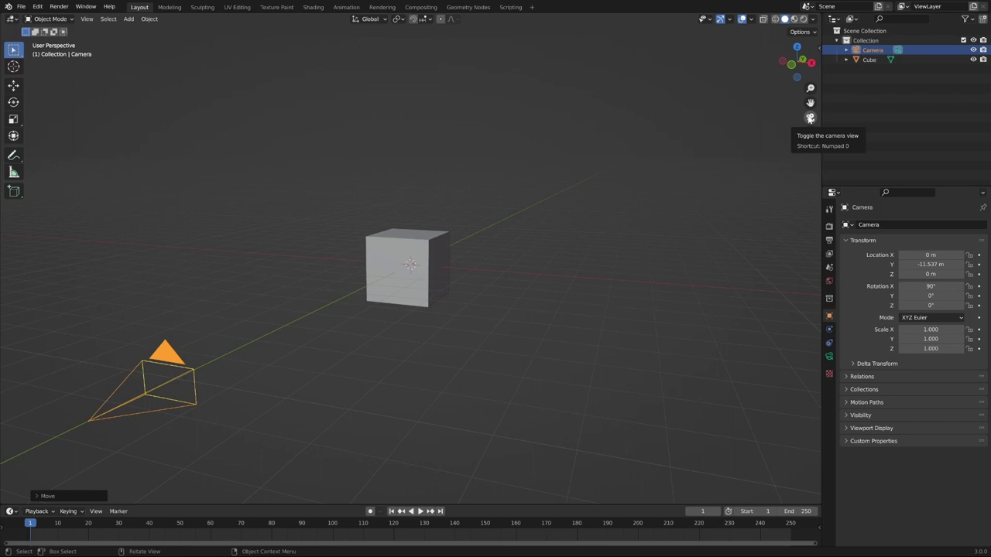
- Check the cube's framing through the camera, switching between the camera view and the free perspective view
click(809, 117)
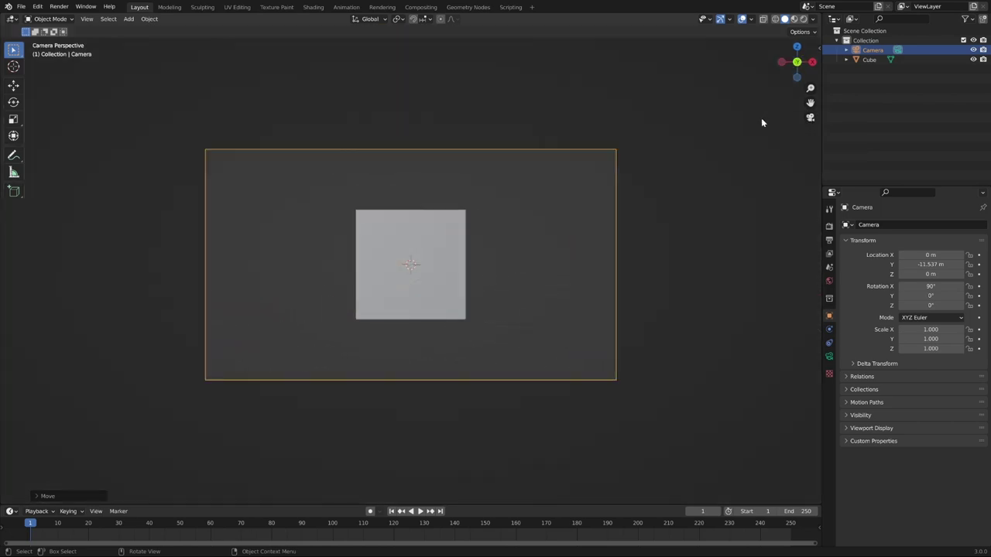
middle_drag(678, 147, 616, 160)
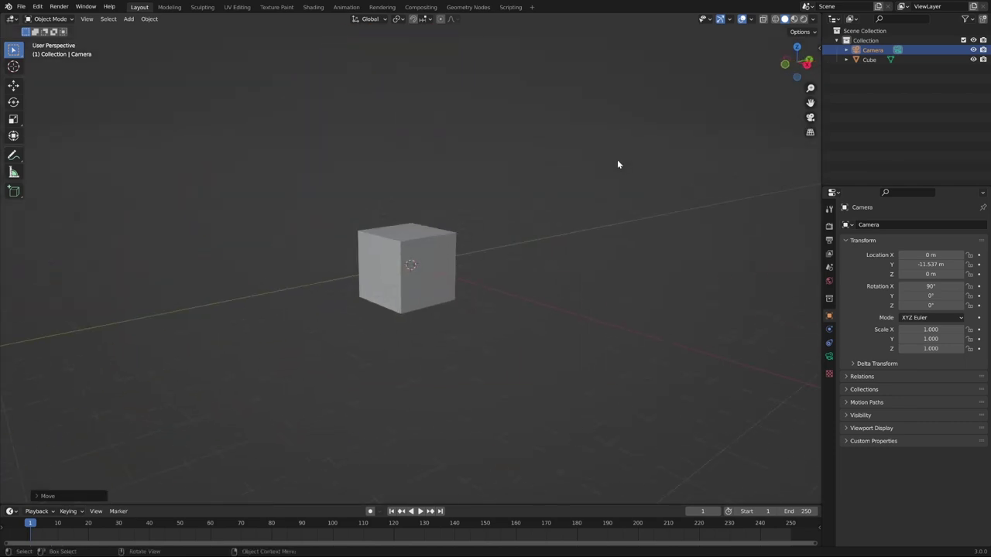
key(grave)
click(576, 185)
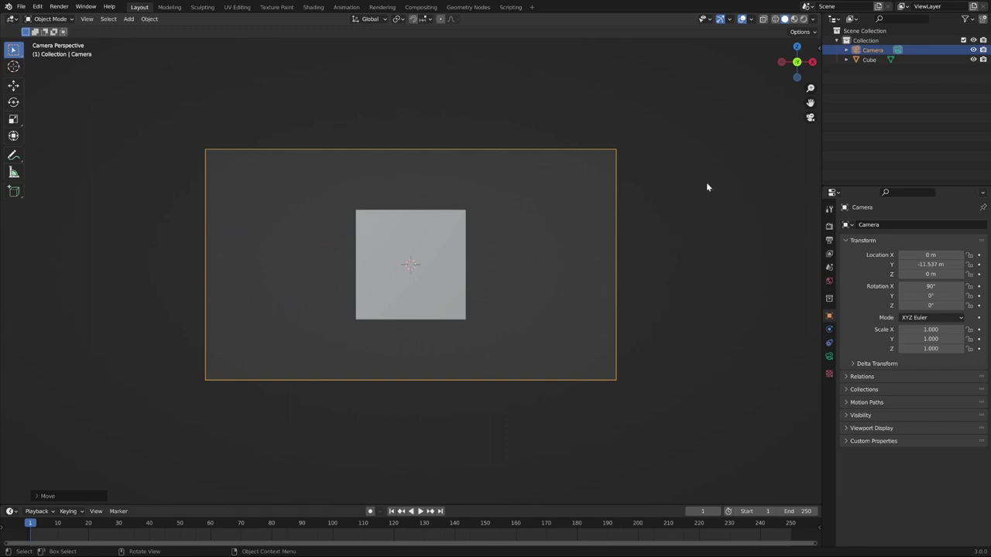
middle_drag(709, 184, 628, 202)
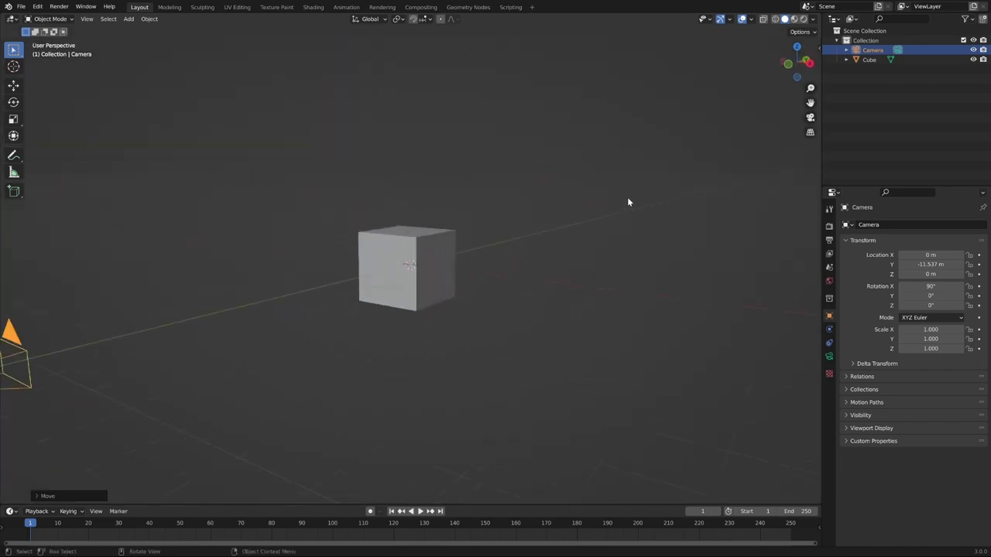
middle_drag(141, 274, 181, 265)
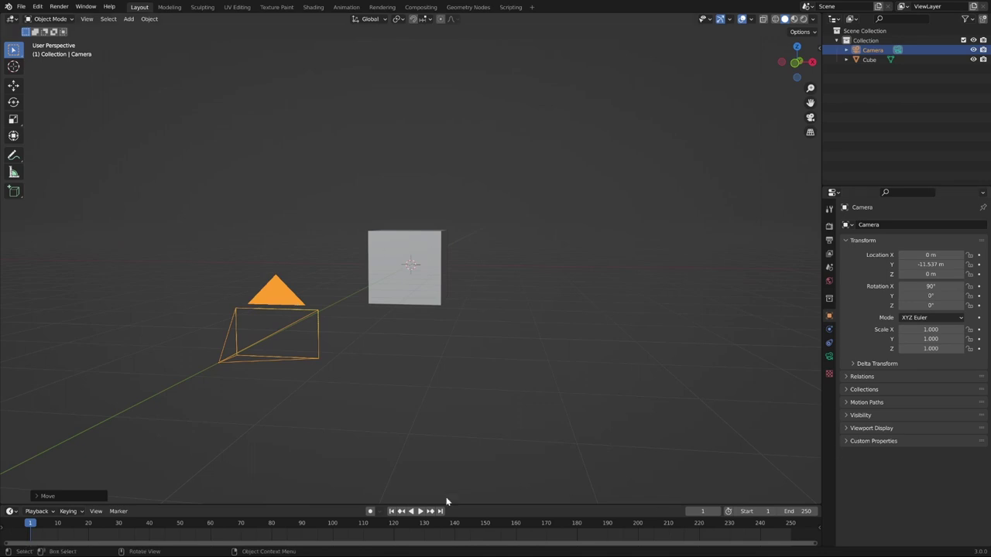
- Split the 3D viewport vertically into two equal areas and show the camera view in one of them
right_click(412, 504)
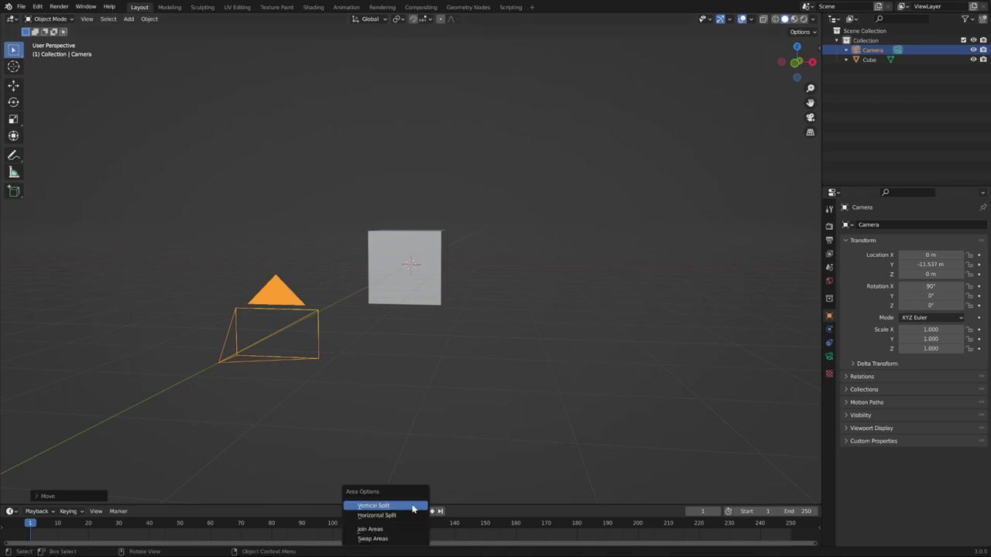
click(503, 410)
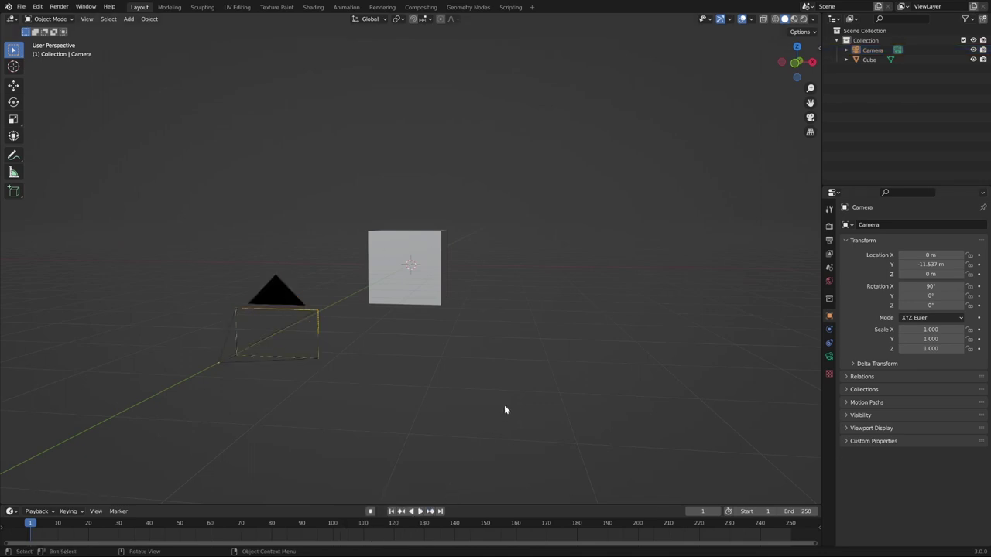
right_click(421, 504)
right_click(430, 504)
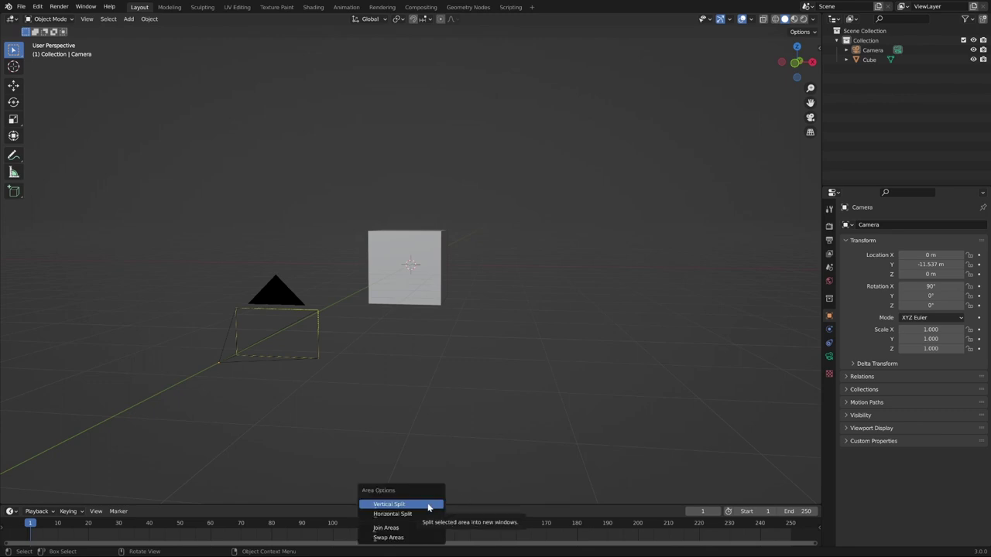
click(429, 505)
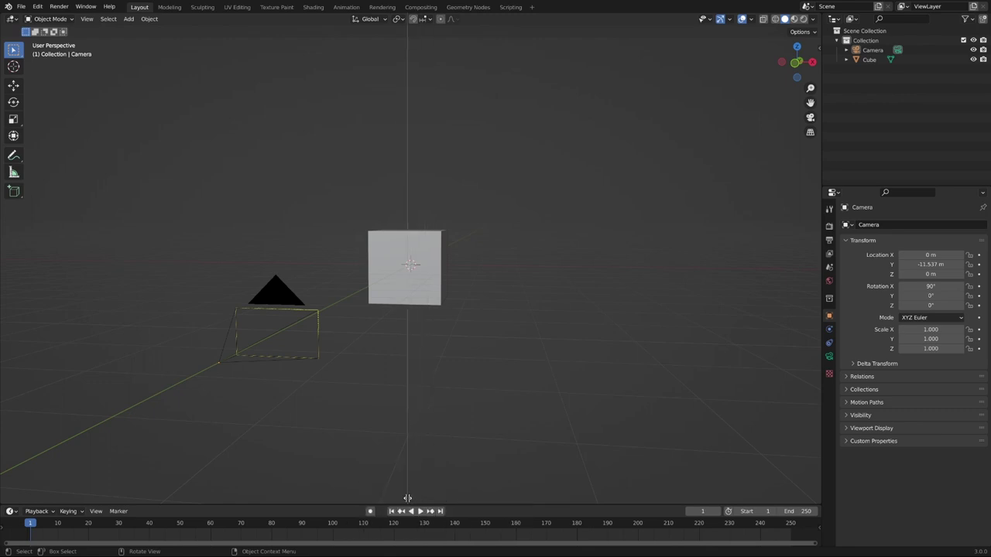
click(407, 497)
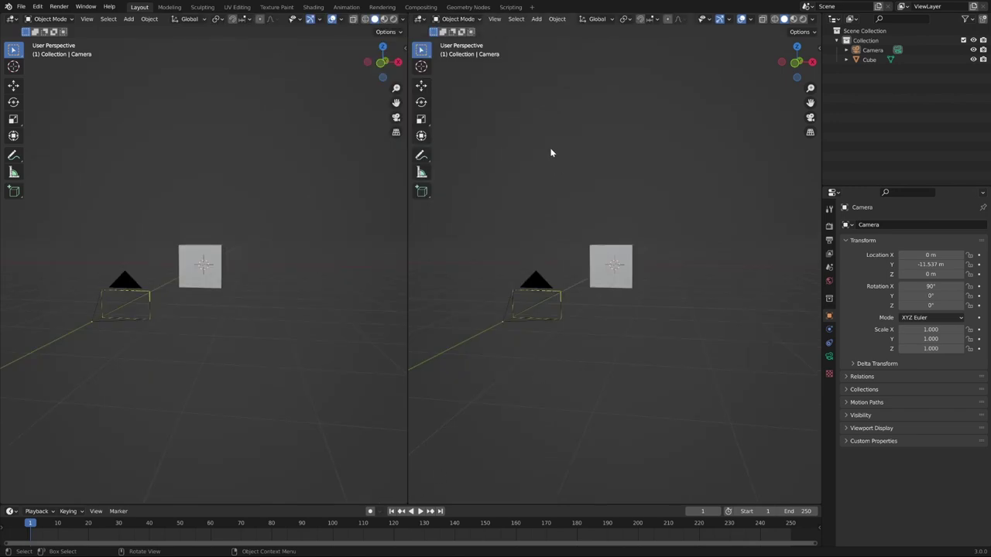
mouse_move(492, 228)
middle_down()
mouse_move(504, 224)
mouse_move(486, 229)
middle_up()
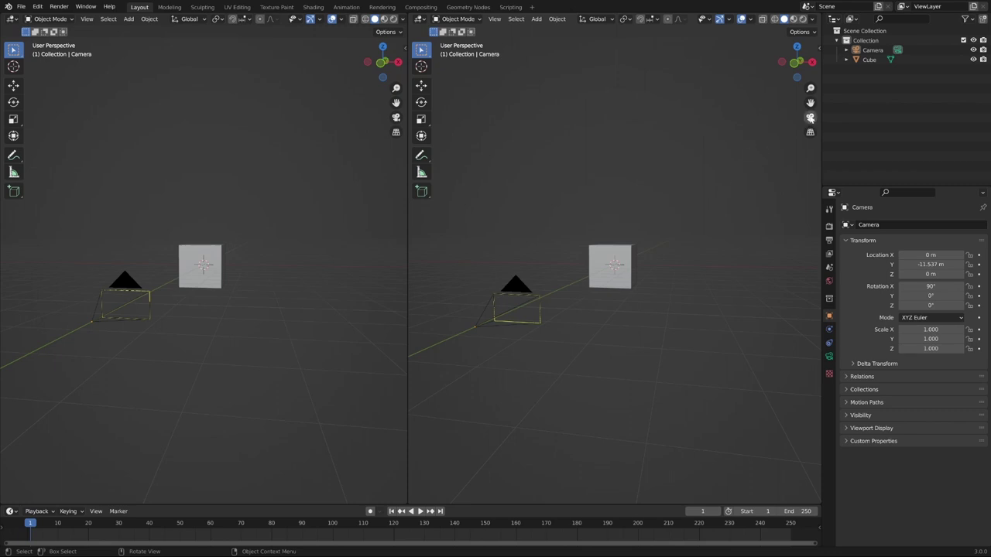
click(811, 117)
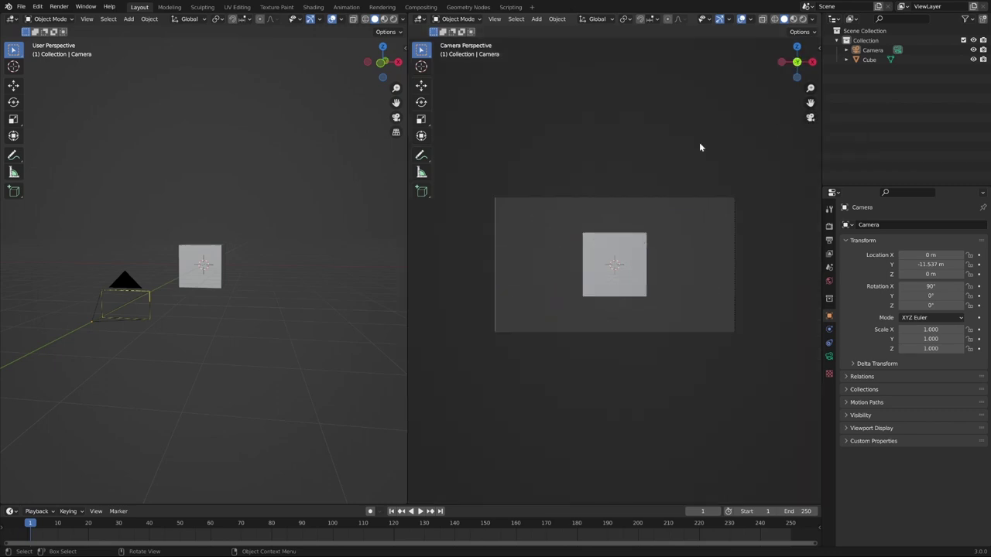
- Move the cube toward the camera along the global Y axis to about -0.60 m and deselect it
middle_drag(184, 224, 245, 227)
click(209, 266)
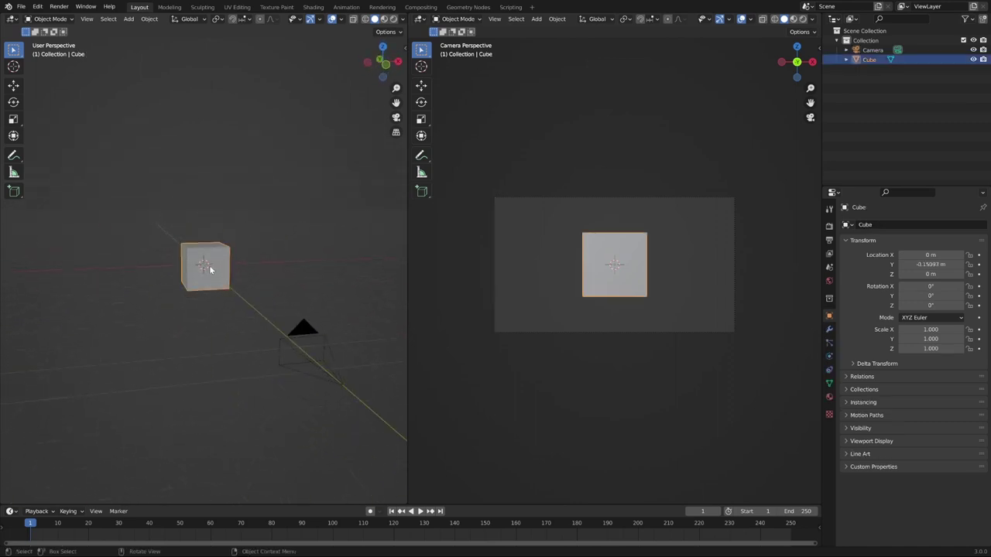
key(g)
key(y)
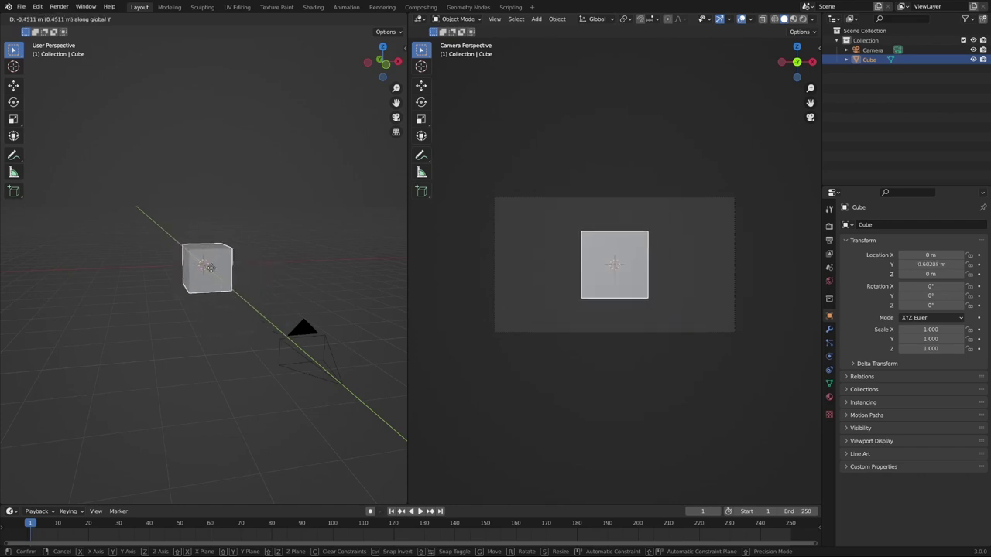
click(210, 267)
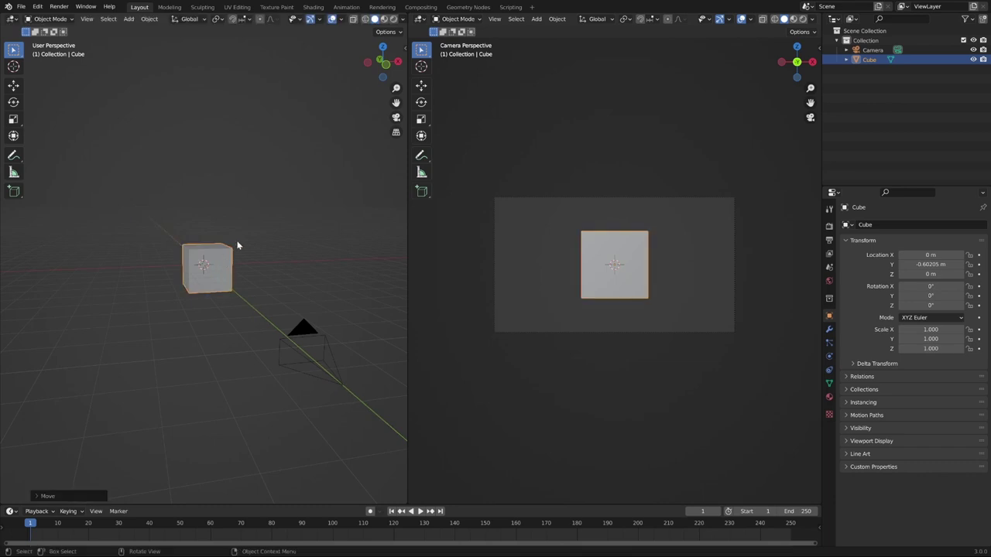
click(259, 240)
click(226, 257)
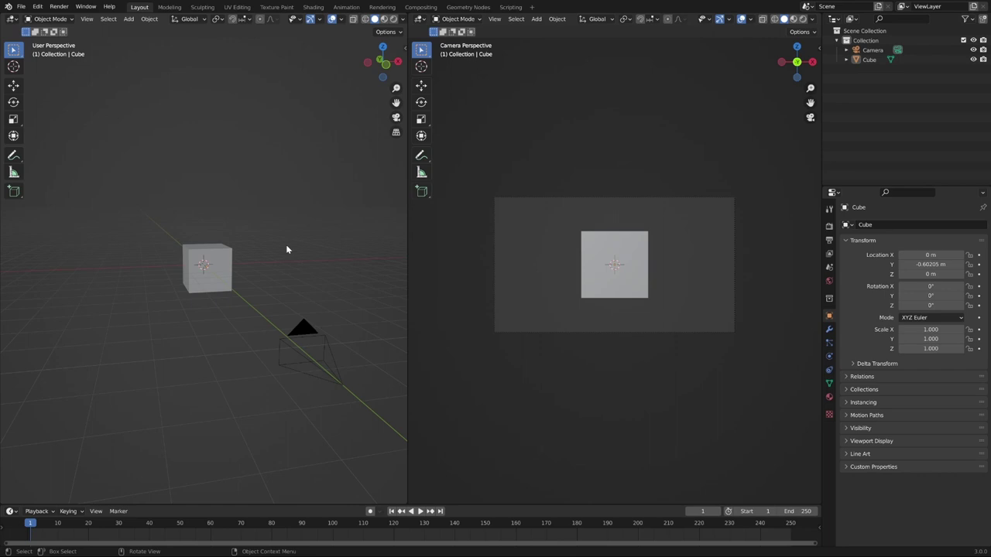
- Scale the cube down uniformly to about 0.83
click(194, 258)
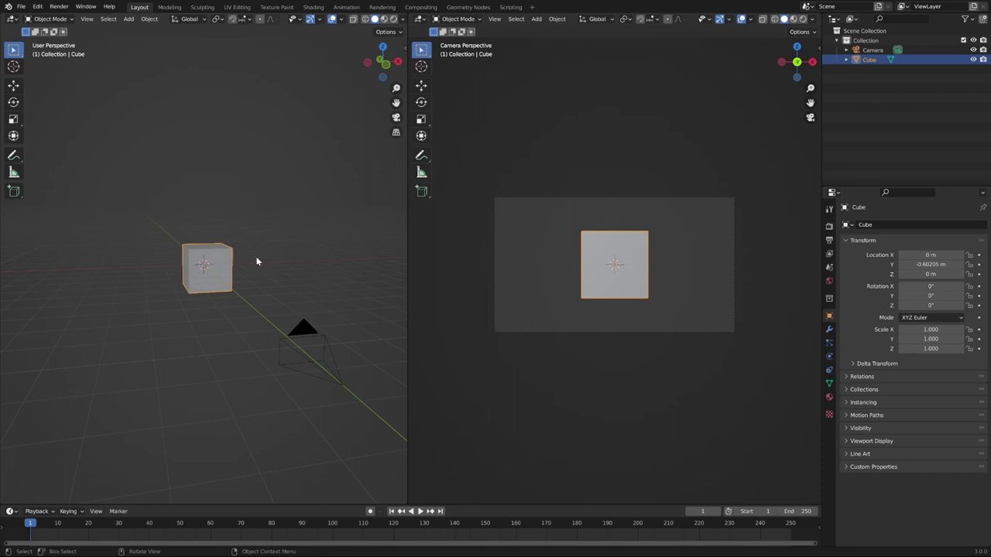
key(s)
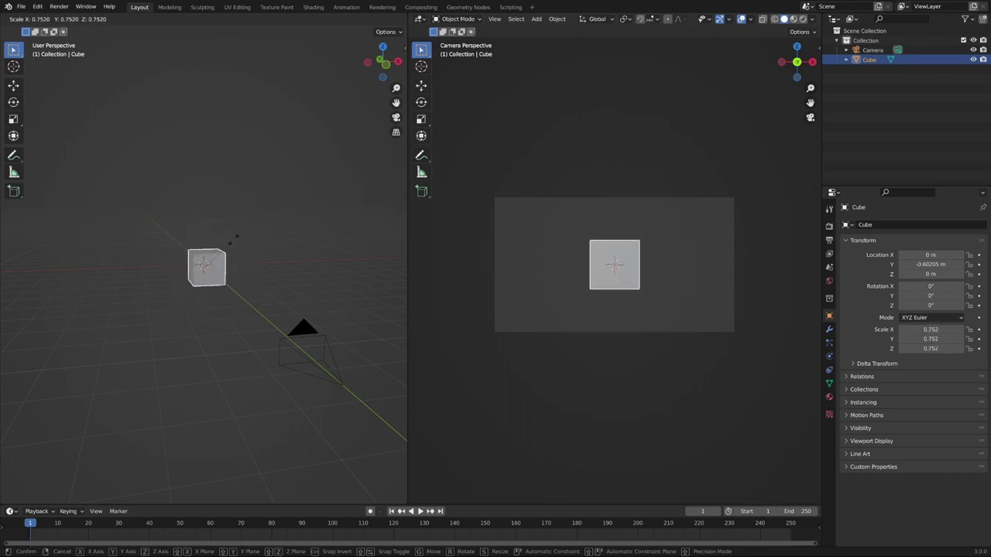
click(237, 239)
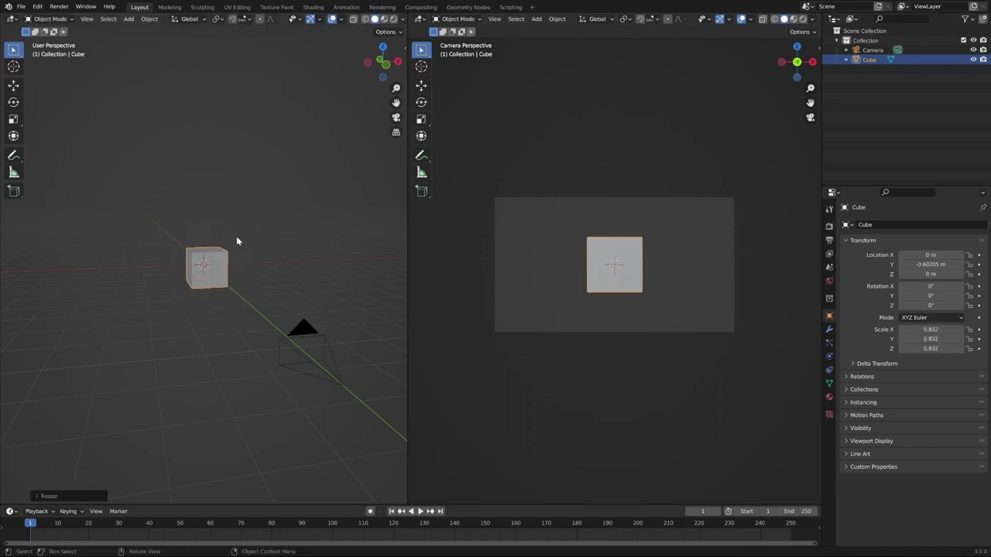
- Rotate the cube about the global Z axis to about -219°, and about the global X axis to a rotation of about 28.3°, 21.1°, -214°
key(r)
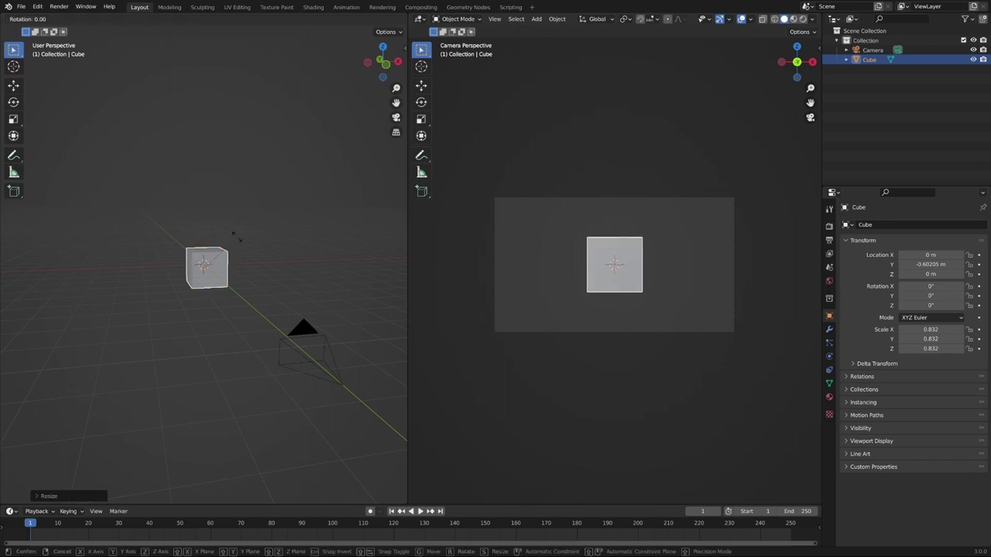
key(z)
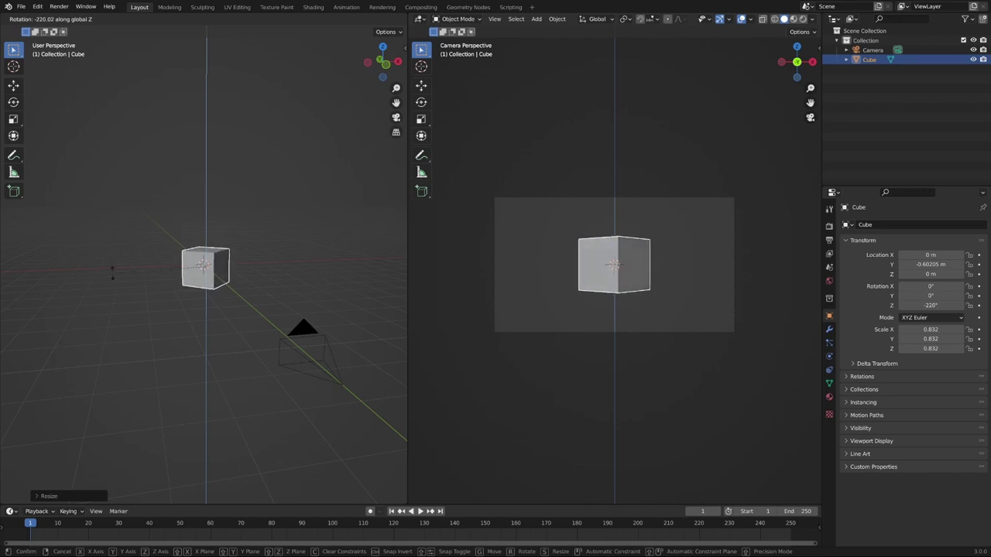
click(153, 273)
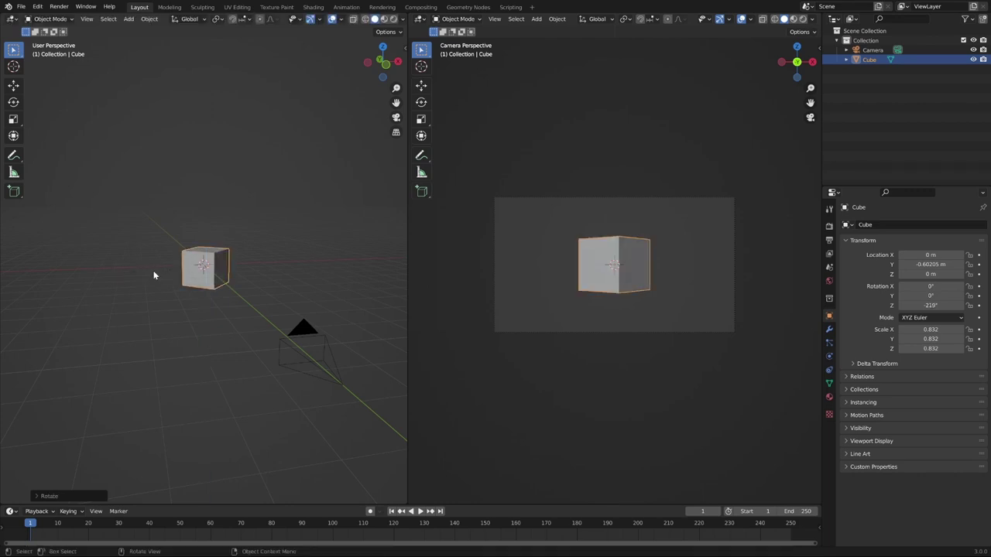
key(r)
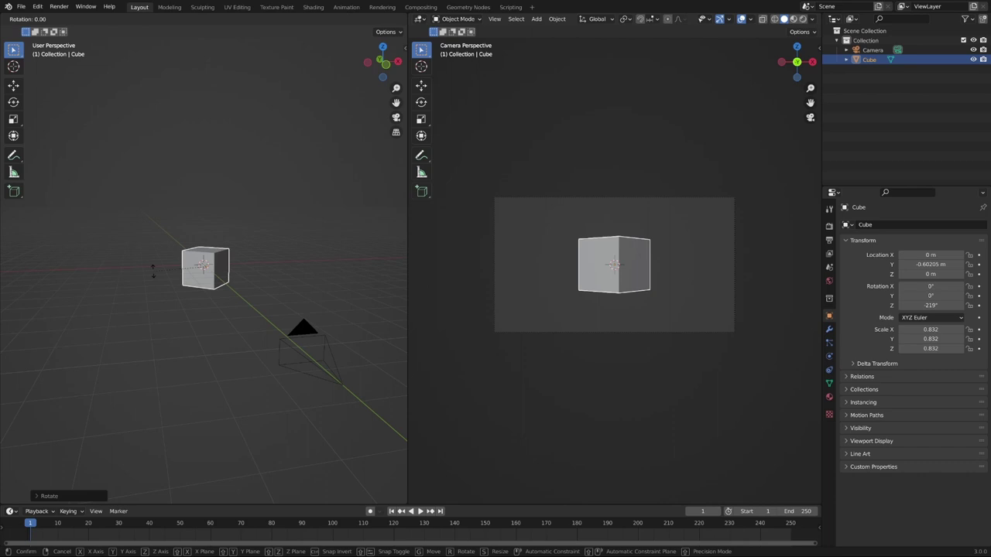
key(x)
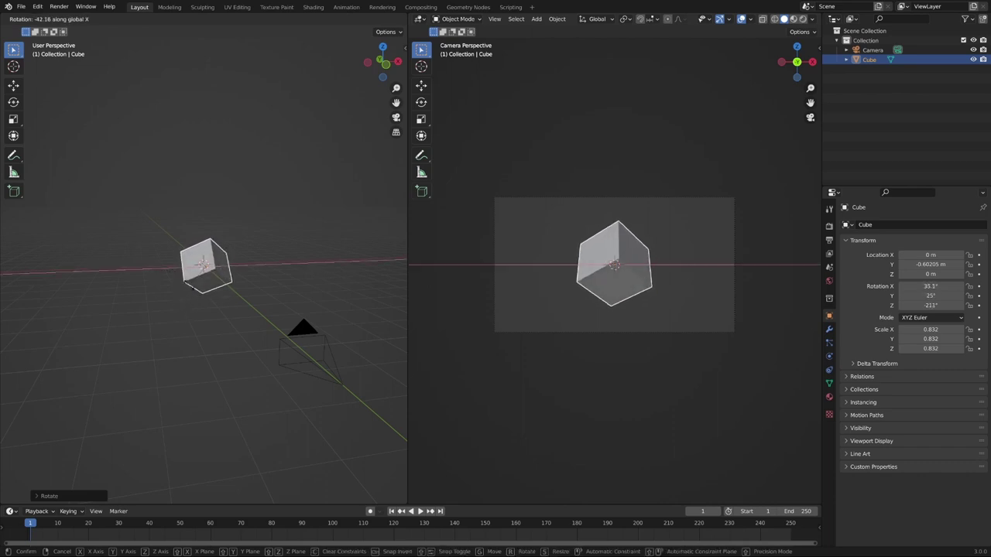
click(192, 283)
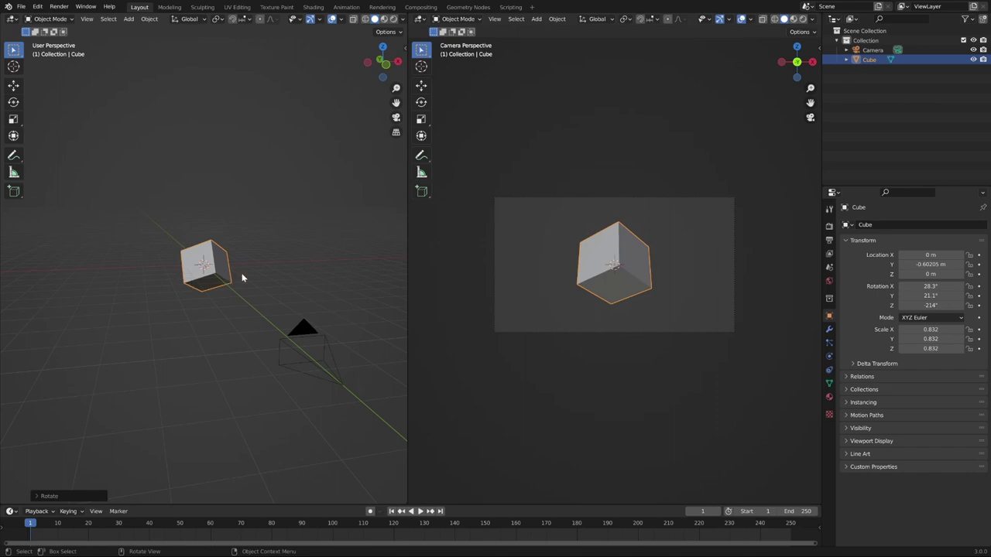
- Scale the cube down to about 0.54 and move it along the global X axis to about -1.42 m
key(s)
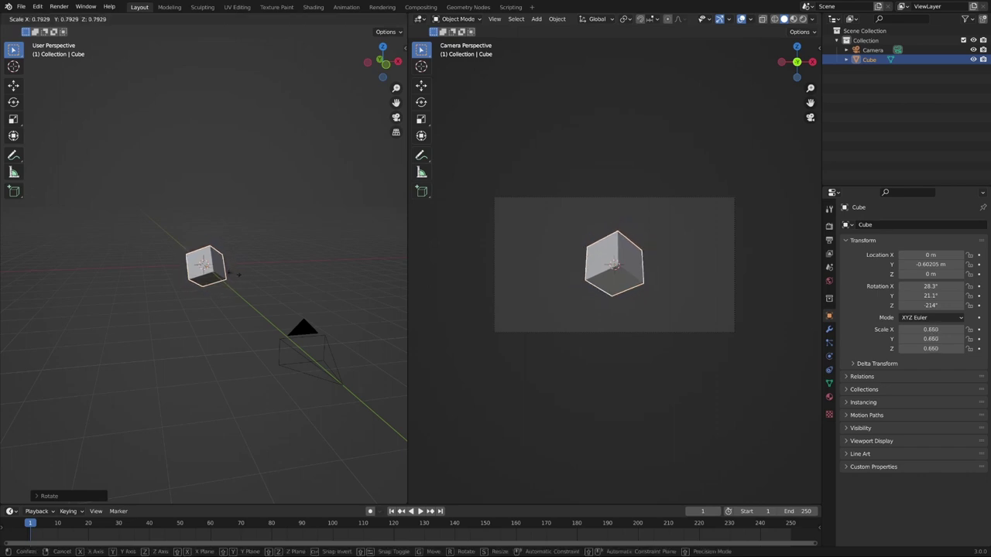
click(228, 273)
key(g)
key(x)
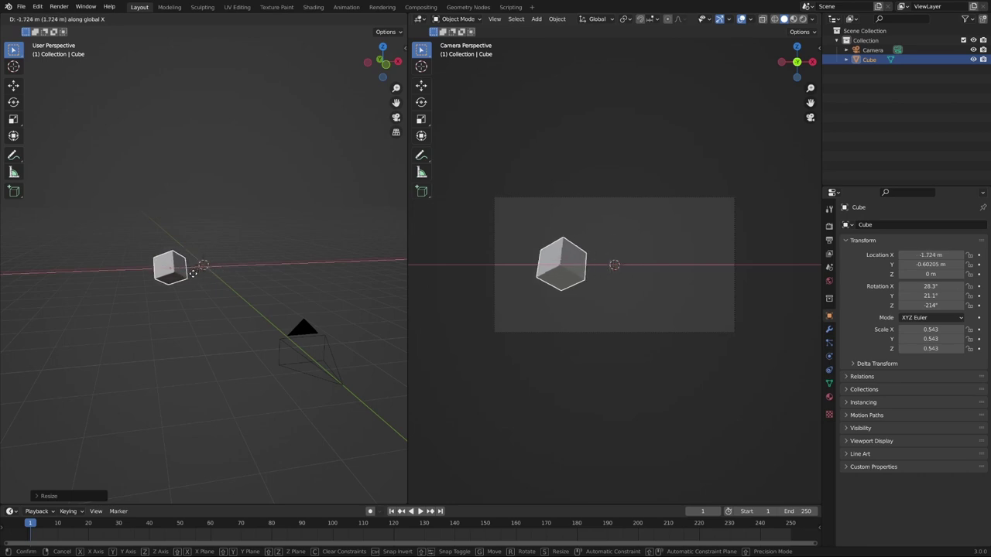
click(199, 274)
click(264, 204)
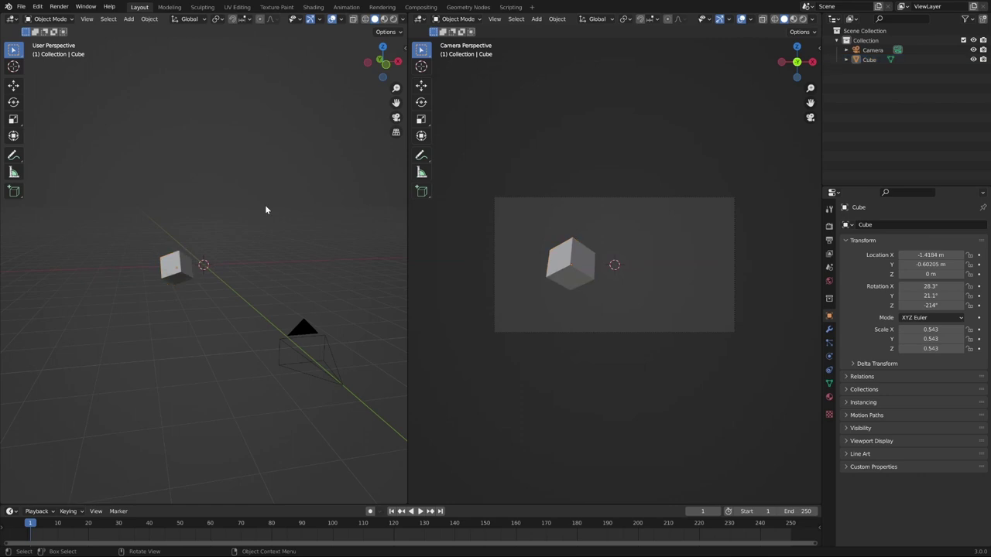
- Add a UV sphere and move it along the global X axis to about 1.28 m
key(shift+a)
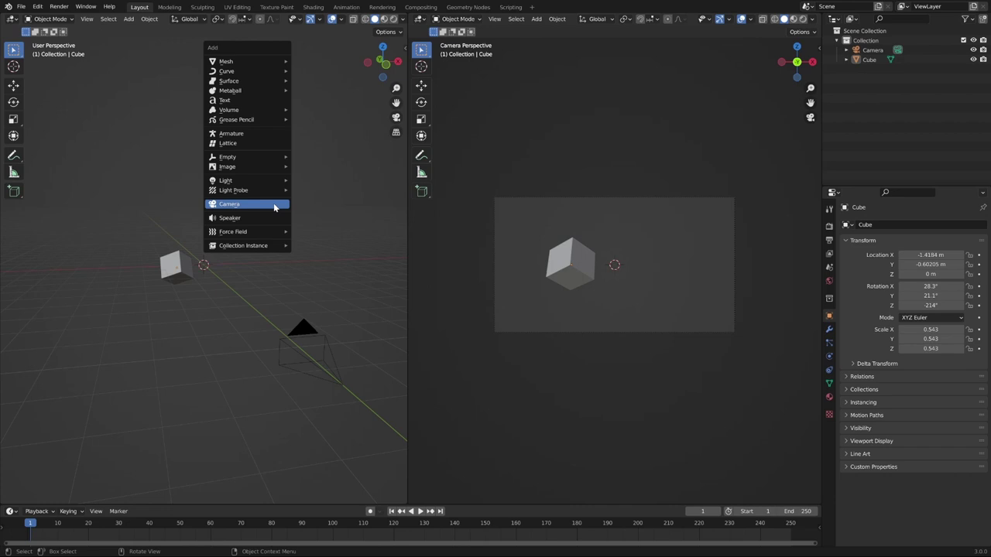
mouse_move(271, 63)
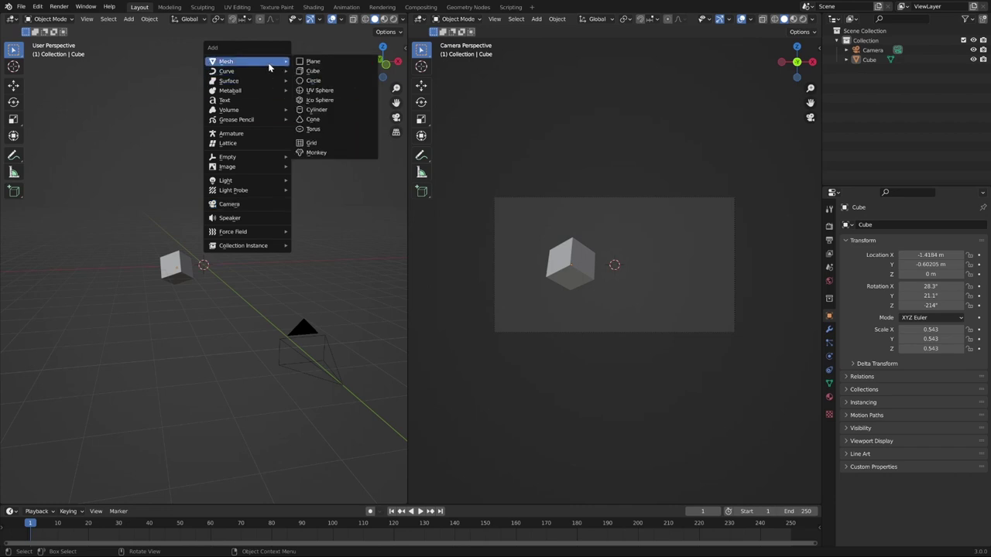
click(313, 92)
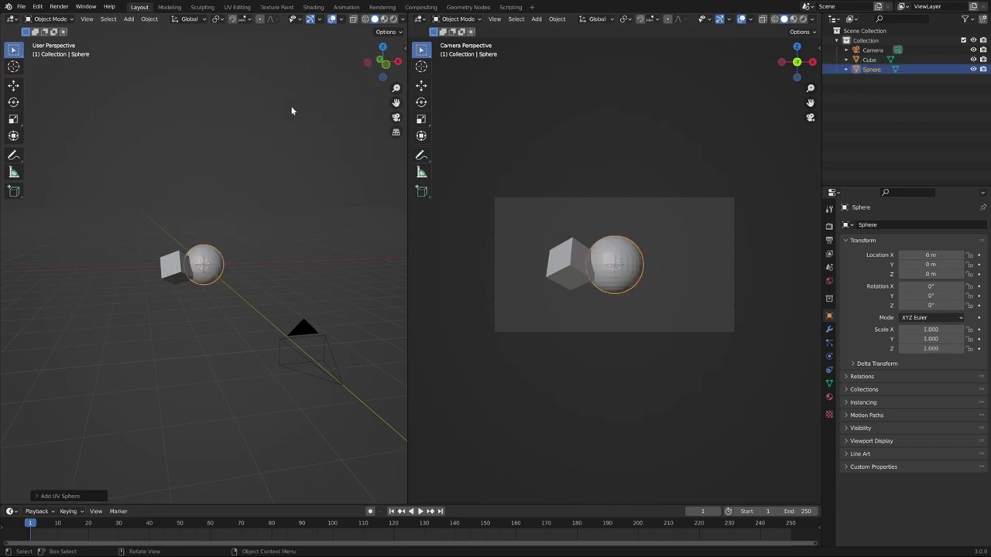
key(g)
key(x)
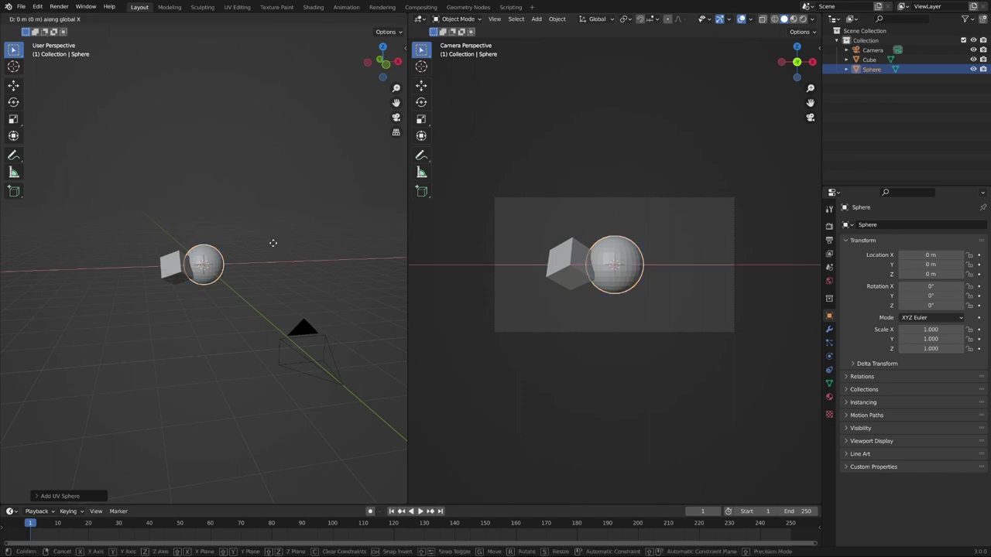
click(297, 246)
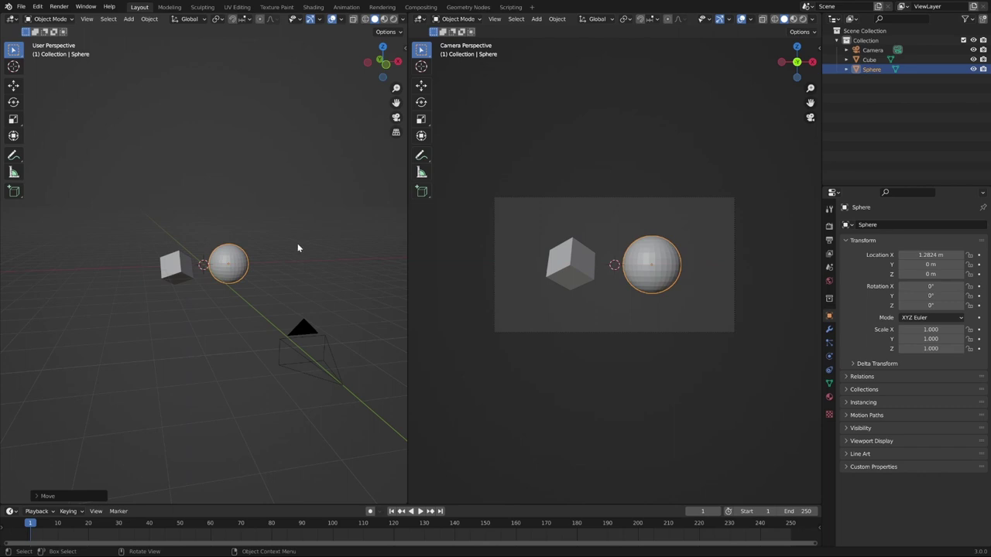
- Scale the sphere down uniformly to about 0.59 and raise it along the global Z axis to about 1.00 m
key(s)
click(269, 249)
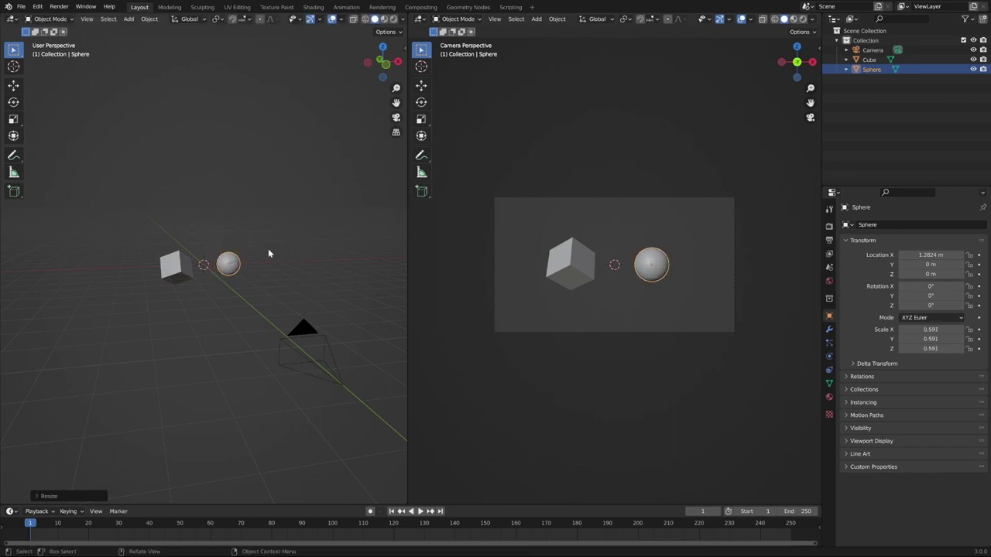
key(g)
key(z)
click(267, 228)
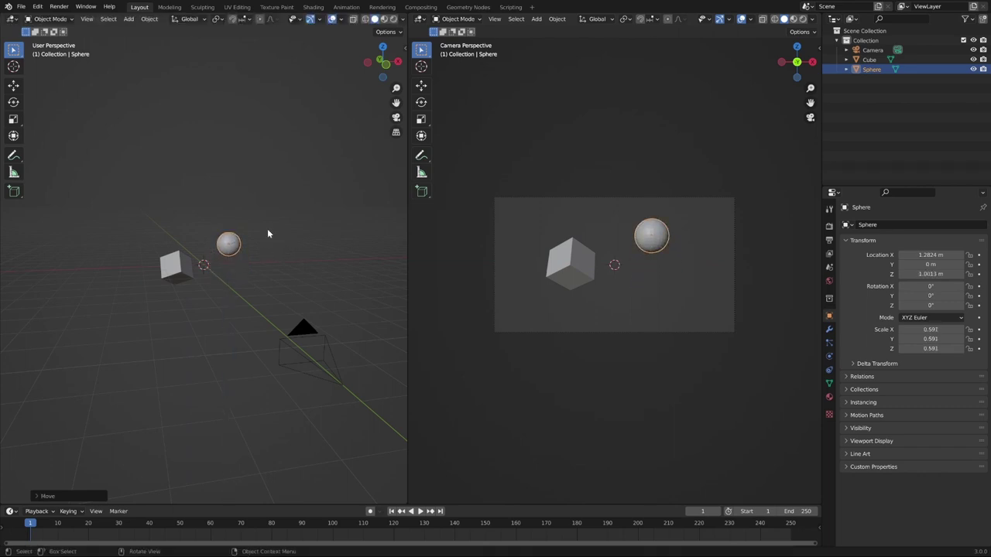
- Scale the sphere down further to about 0.41 uniformly on all axes
key(s)
key(x)
key(x)
key(x)
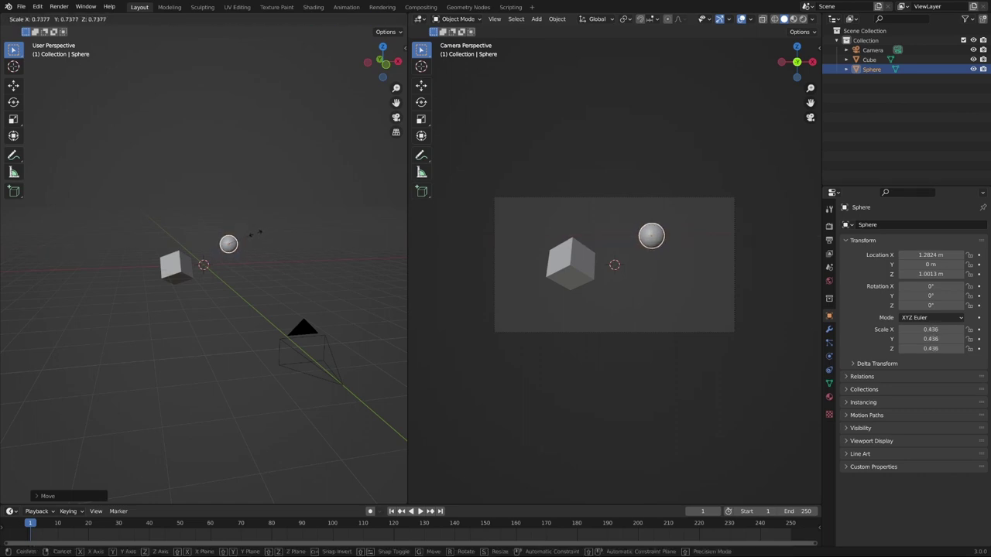
click(255, 235)
- Apply Shade Smooth to the sphere and deselect it
right_click(231, 246)
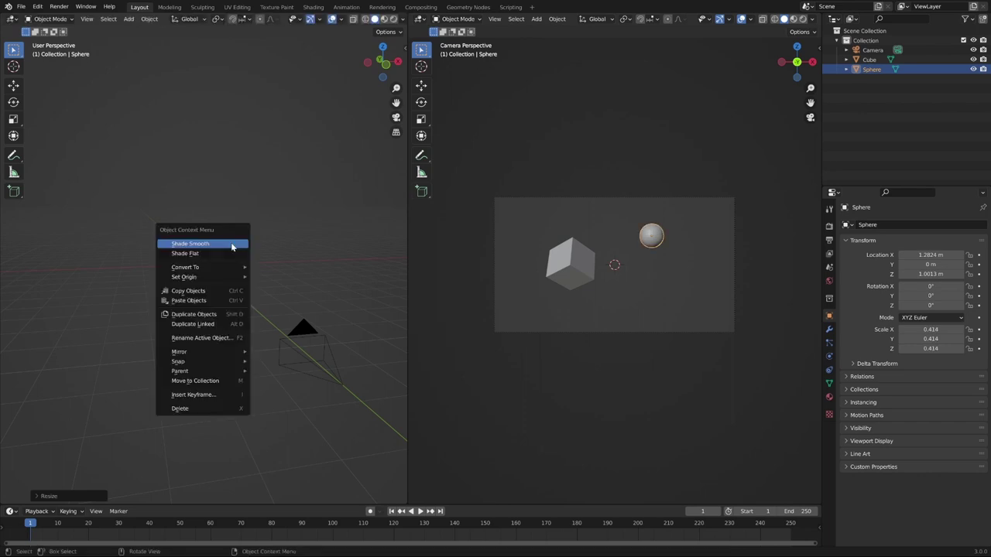
key(Escape)
key(alt+a)
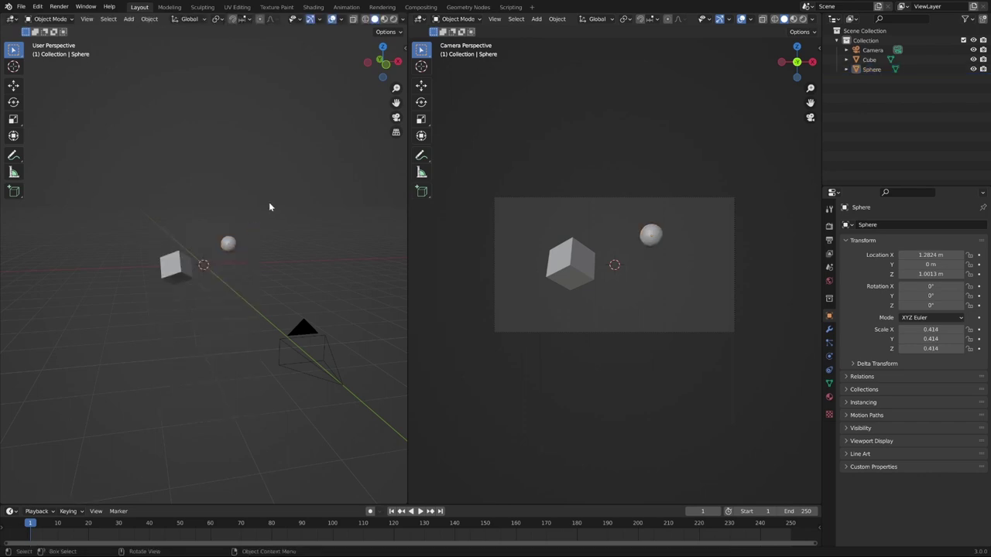
- Duplicate the sphere and move the copy along global X to about -2.77 m and along global Z to about -1.82 m
click(230, 244)
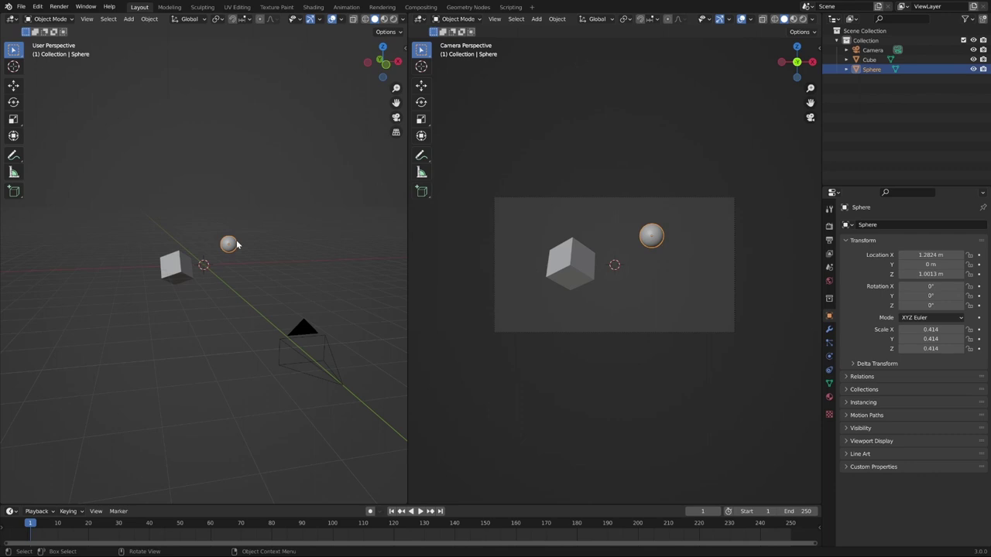
key(shift+d)
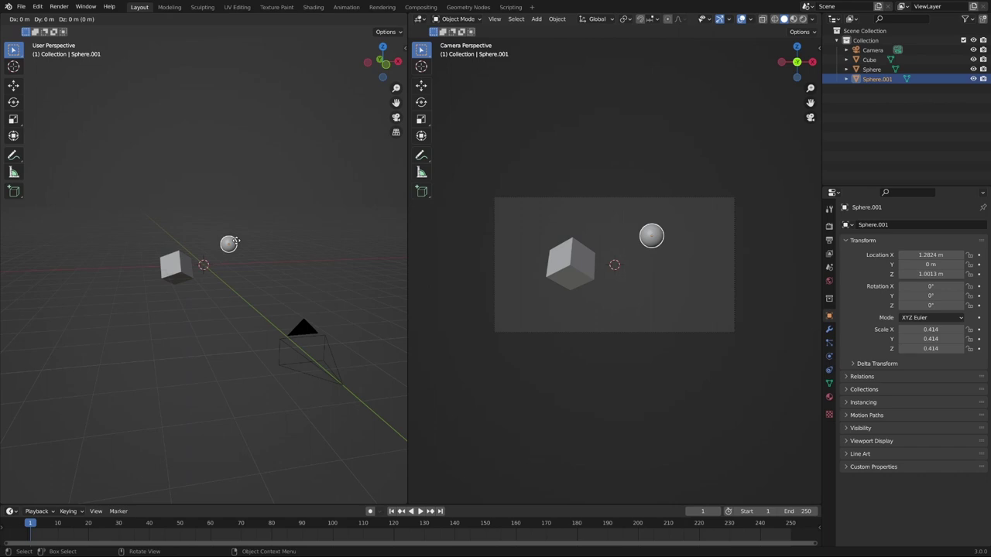
key(y)
key(x)
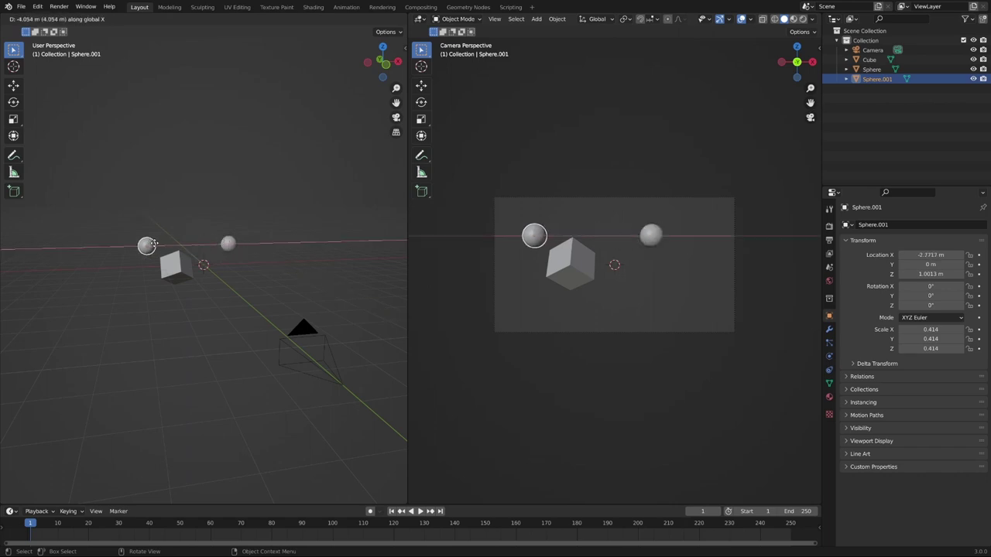
click(146, 241)
key(g)
key(z)
click(148, 294)
- Scale the duplicate sphere down to about 0.30 and move it along the global X axis to about 0.32 m
key(s)
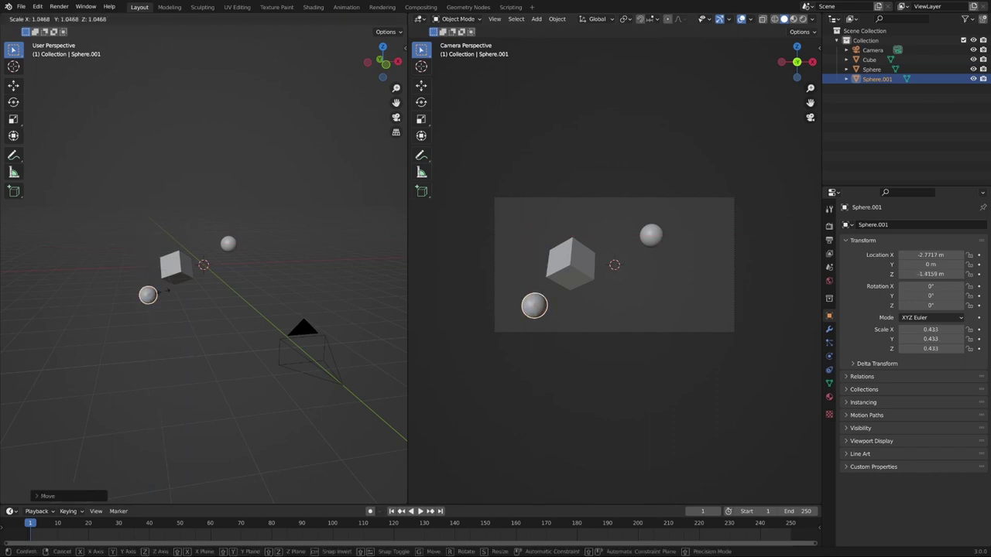
click(161, 292)
key(g)
key(x)
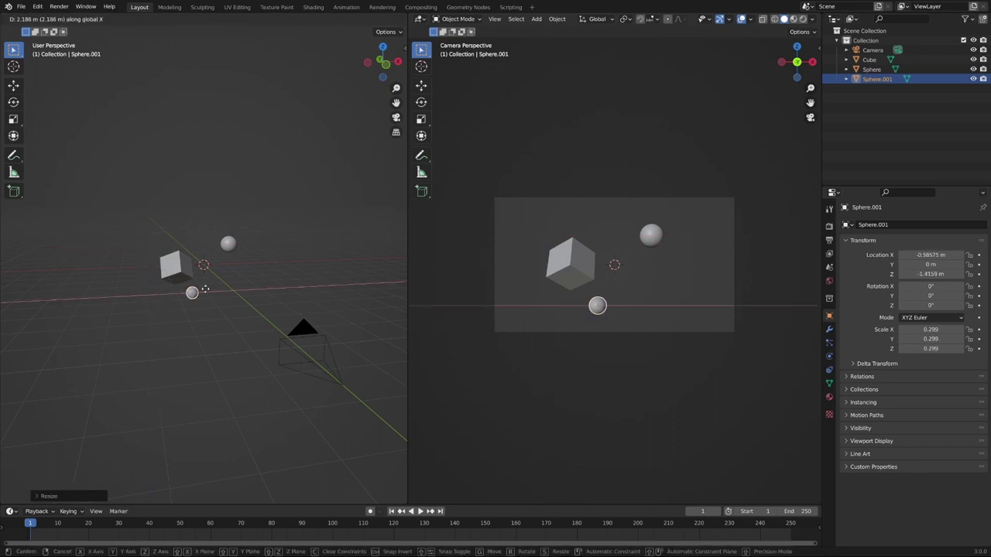
click(219, 287)
- Raise the duplicate sphere along the global Z axis to about 0.13 m and scale it up to about 0.74
key(g)
key(z)
key(s)
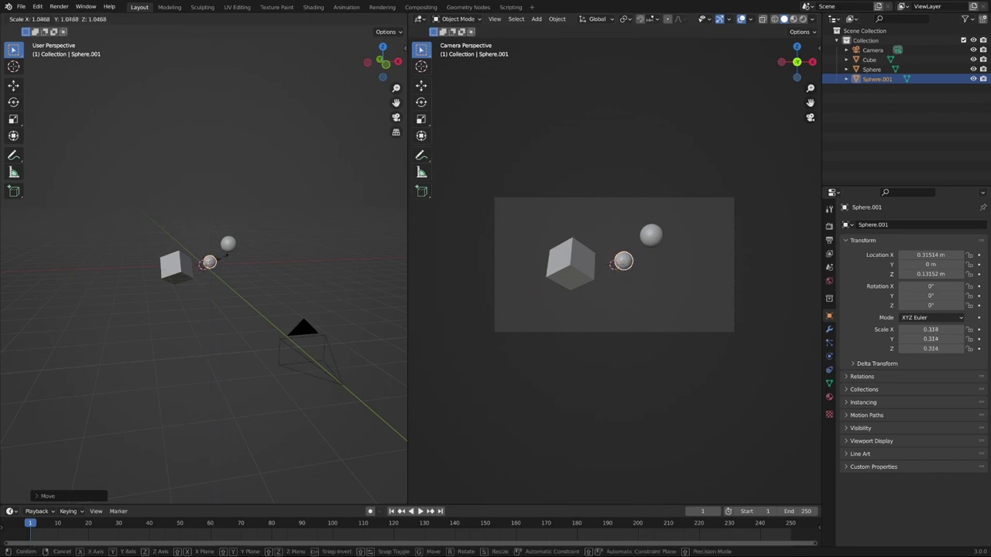
click(242, 261)
- Shift the large sphere along the global X axis to about 0.55 m
key(g)
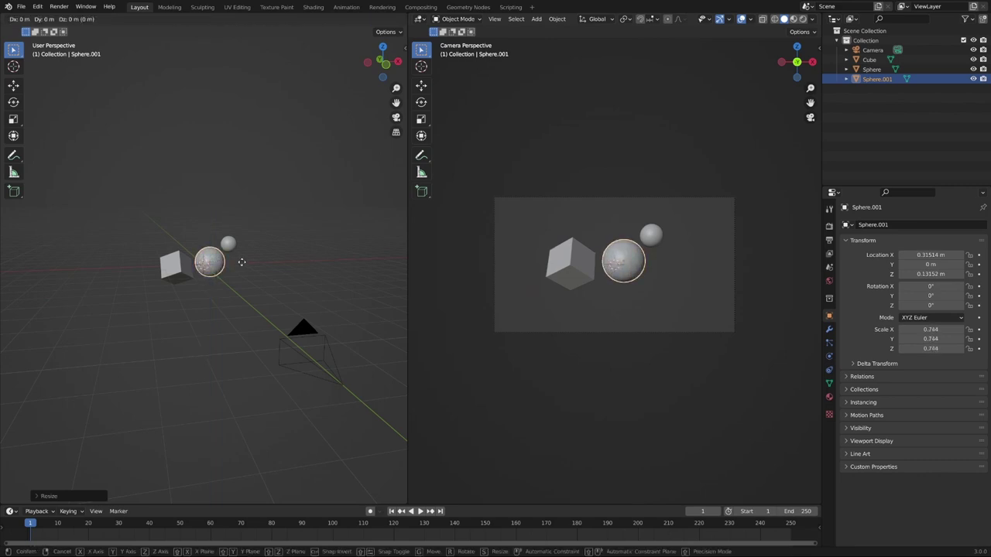
click(246, 266)
key(g)
right_click(246, 262)
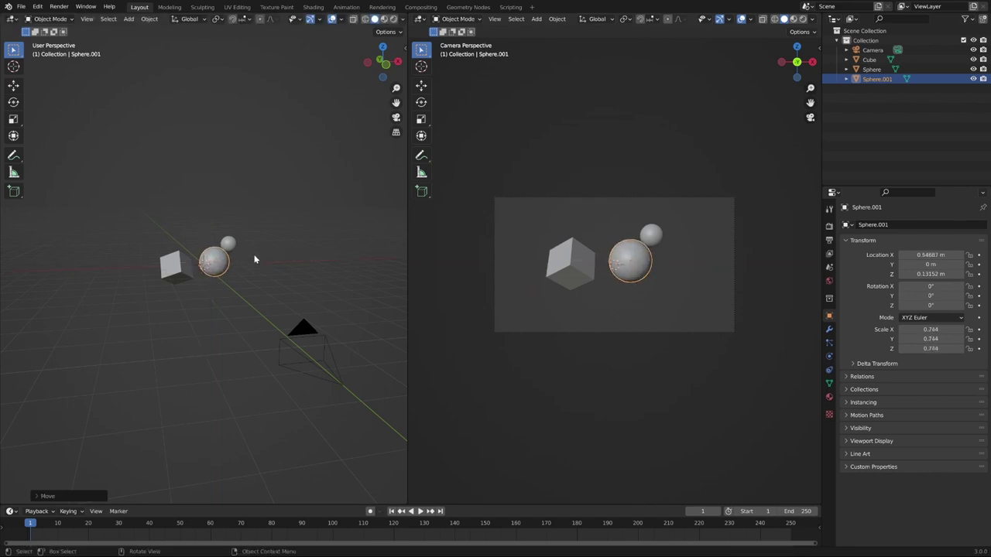
- Scale the small upper sphere down uniformly to about 0.23
scroll(294, 232, up, 2)
middle_drag(318, 241, 254, 247)
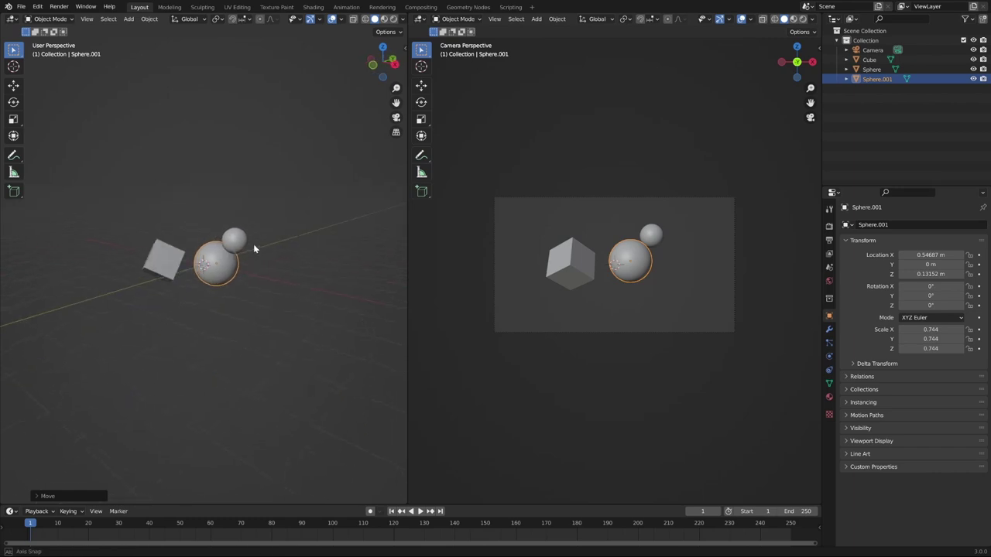
scroll(261, 248, up, 2)
click(263, 229)
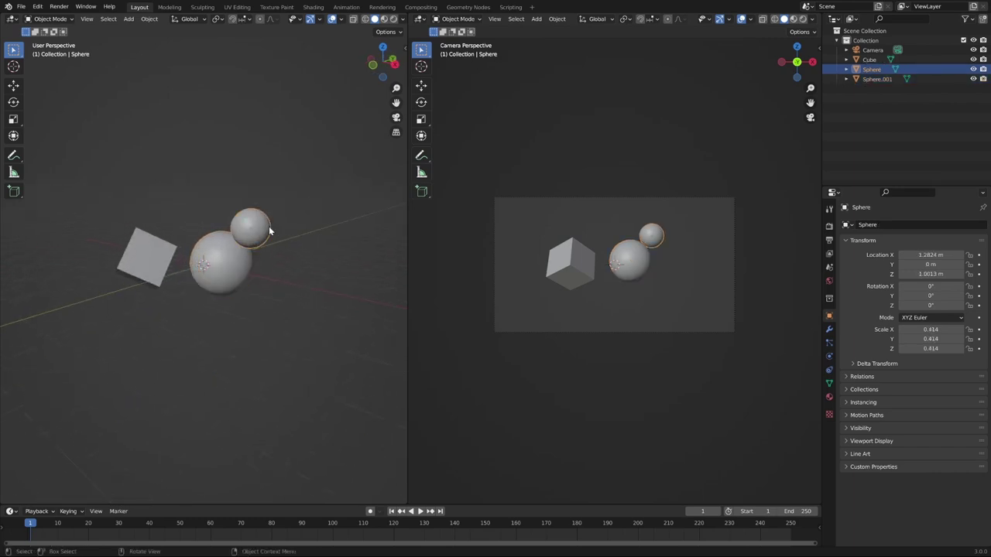
key(g)
key(s)
click(262, 230)
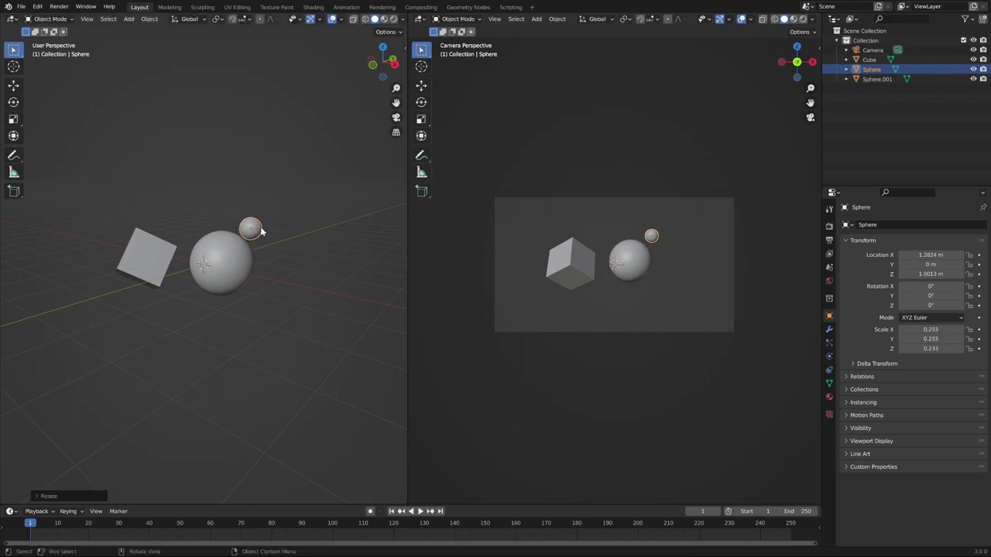
- Move the small sphere away from the camera along the global Y axis to about 0.66 m and deselect it
key(g)
key(y)
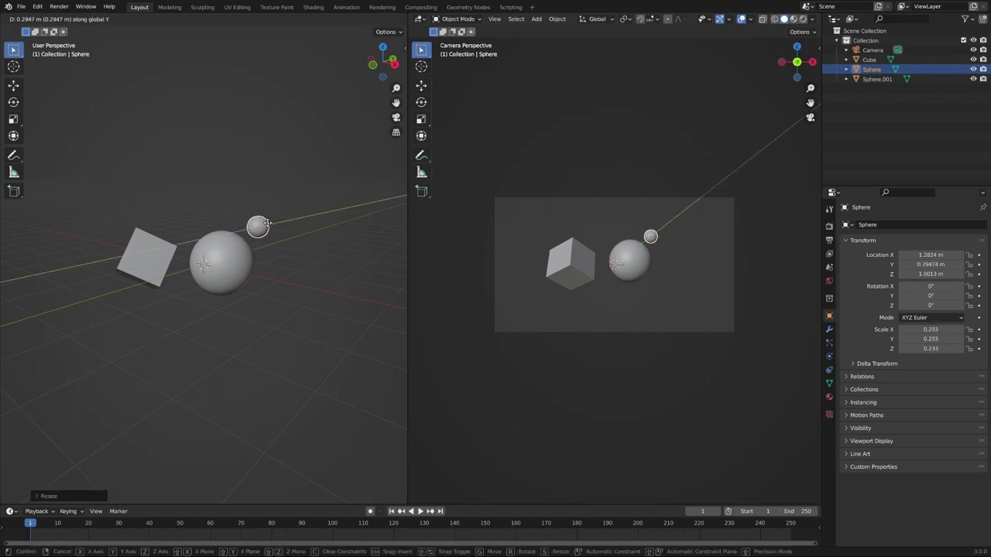
click(277, 224)
click(217, 201)
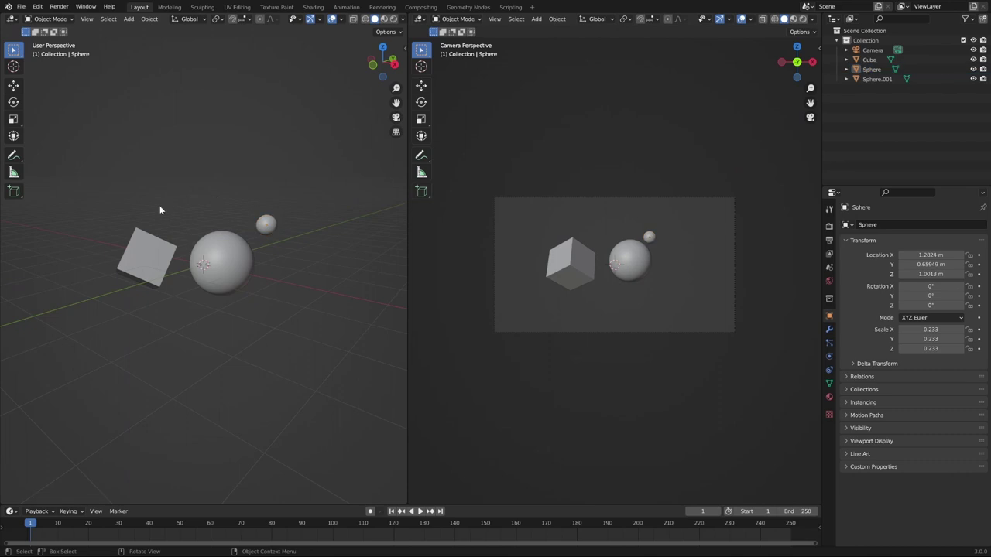
- Add a new cube and stretch it along the global Z axis to a scale of about 8.09
middle_drag(159, 208, 235, 202)
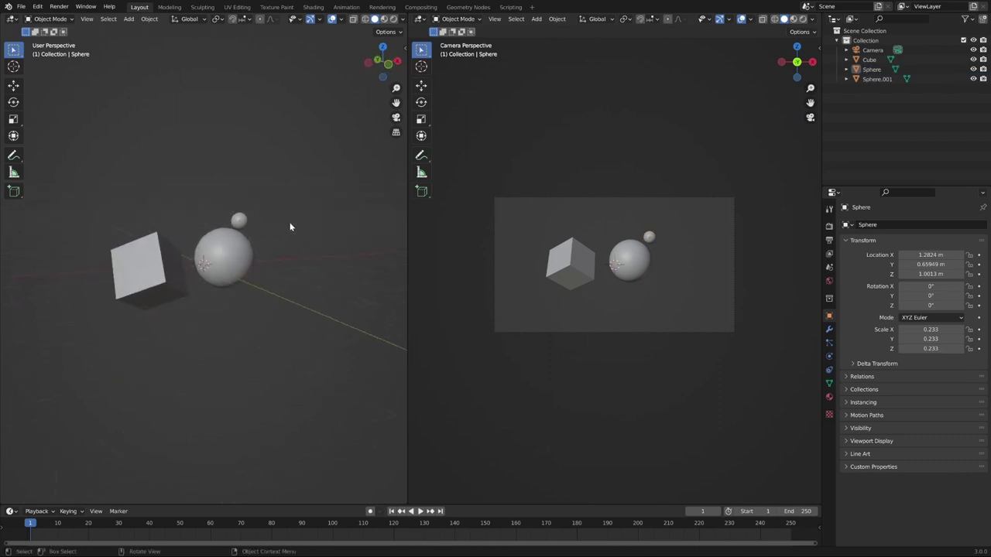
middle_drag(333, 233, 300, 236)
key(shift+a)
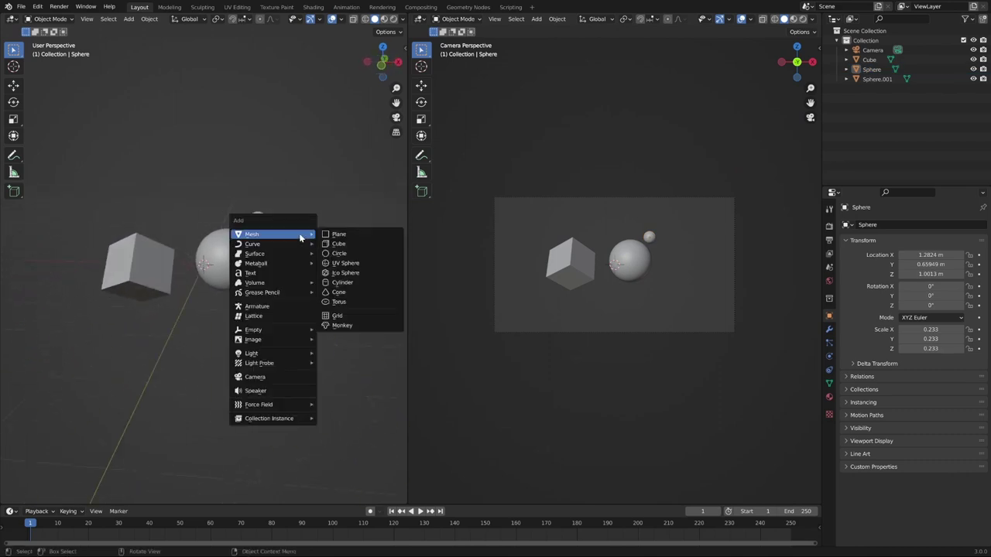
click(332, 244)
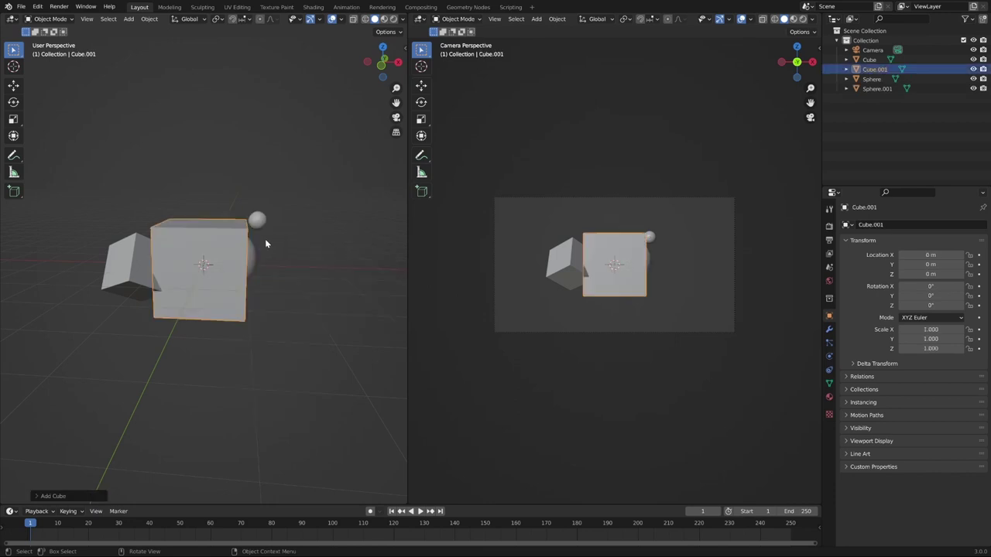
key(s)
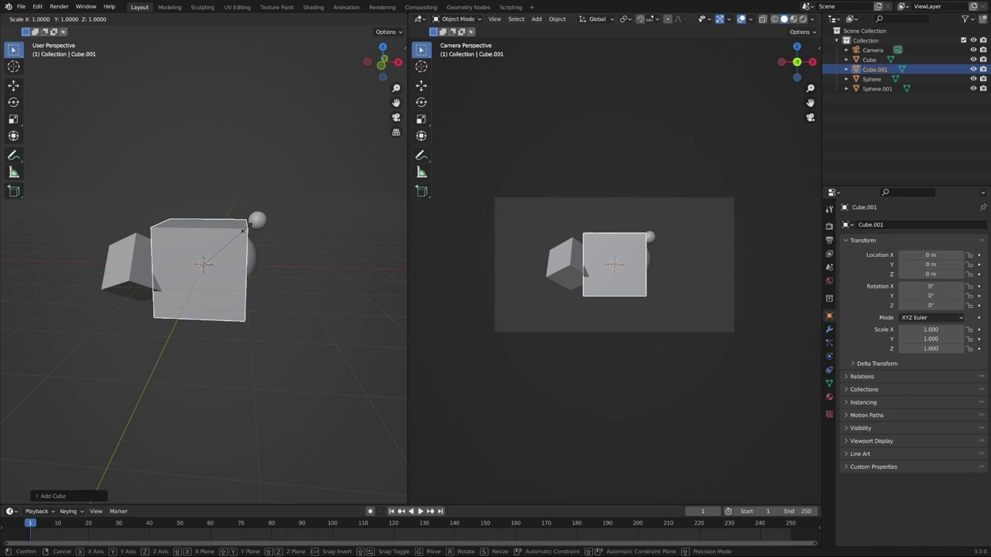
key(z)
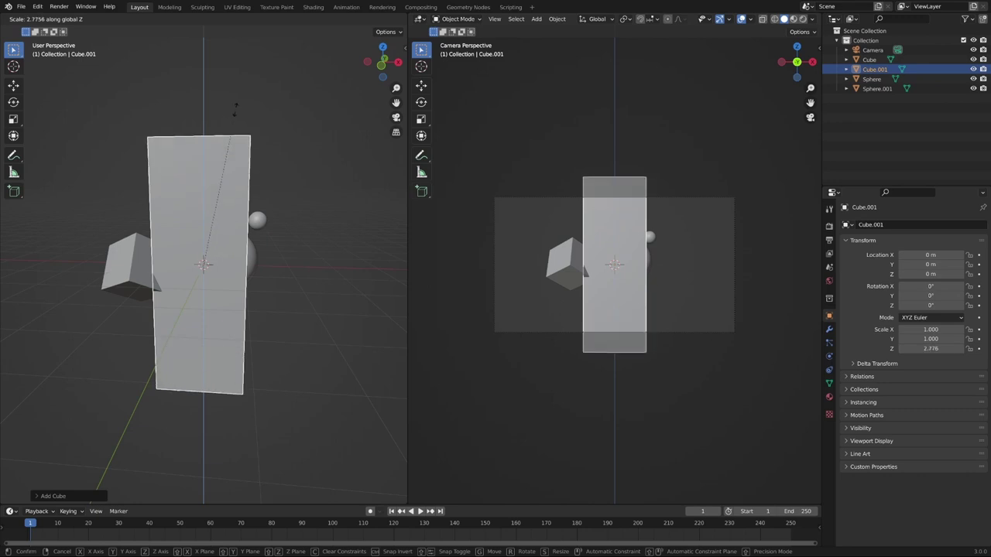
click(238, 287)
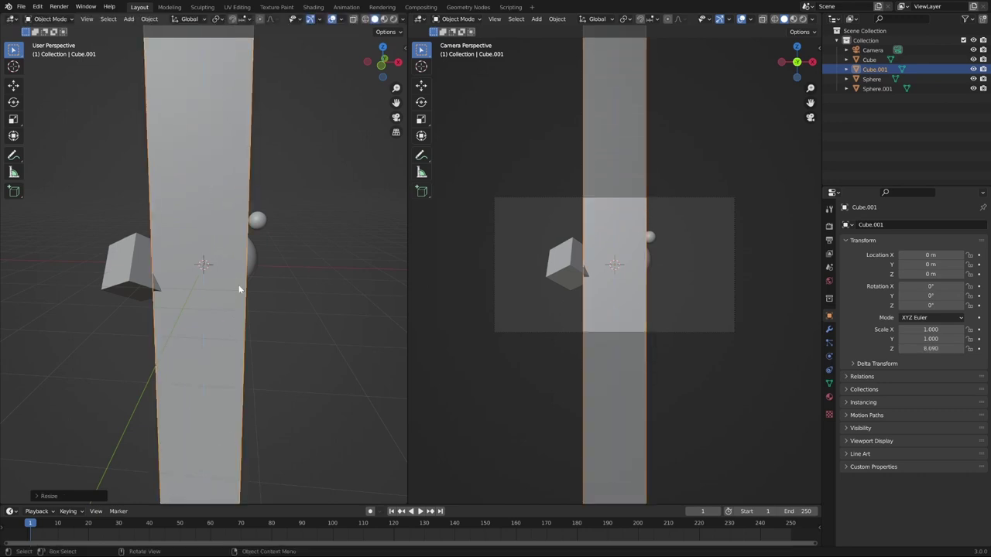
- Scale the tall box down uniformly to about 0.25 in X and Y and 1.99 in Z, so it fits inside the camera frame
key(s)
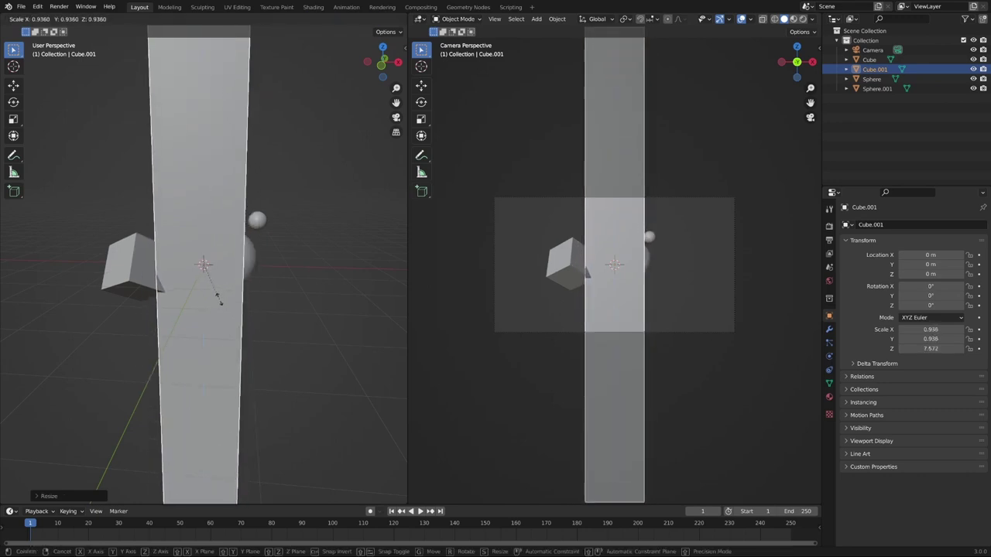
key(Escape)
scroll(220, 303, down, 3)
scroll(220, 304, down, 2)
middle_drag(253, 290, 243, 309)
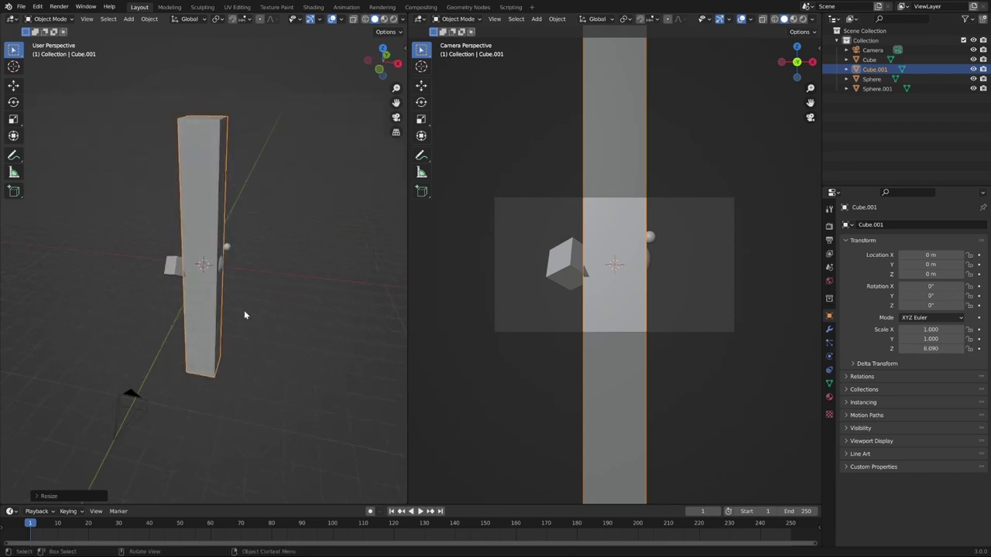
key(s)
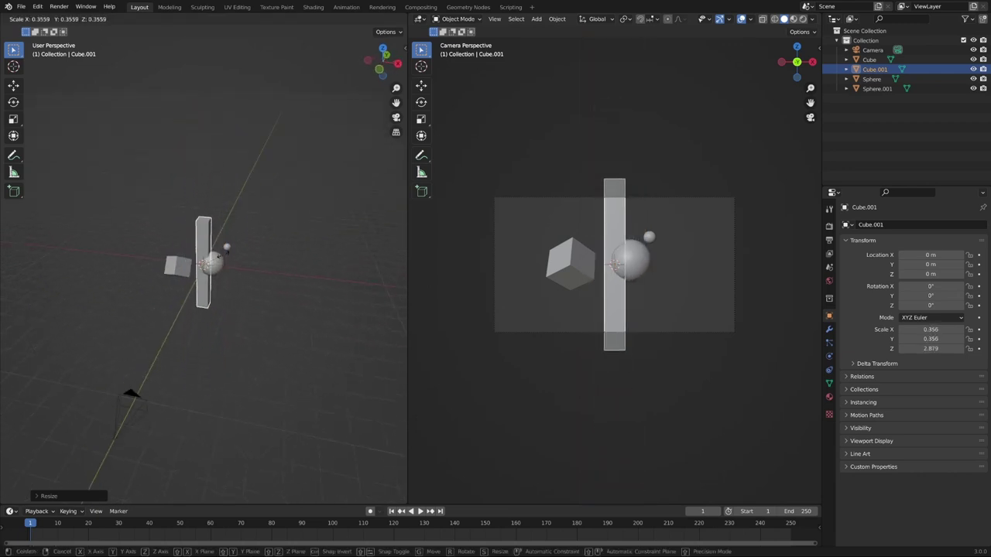
click(223, 258)
key(s)
click(240, 274)
scroll(234, 276, up, 2)
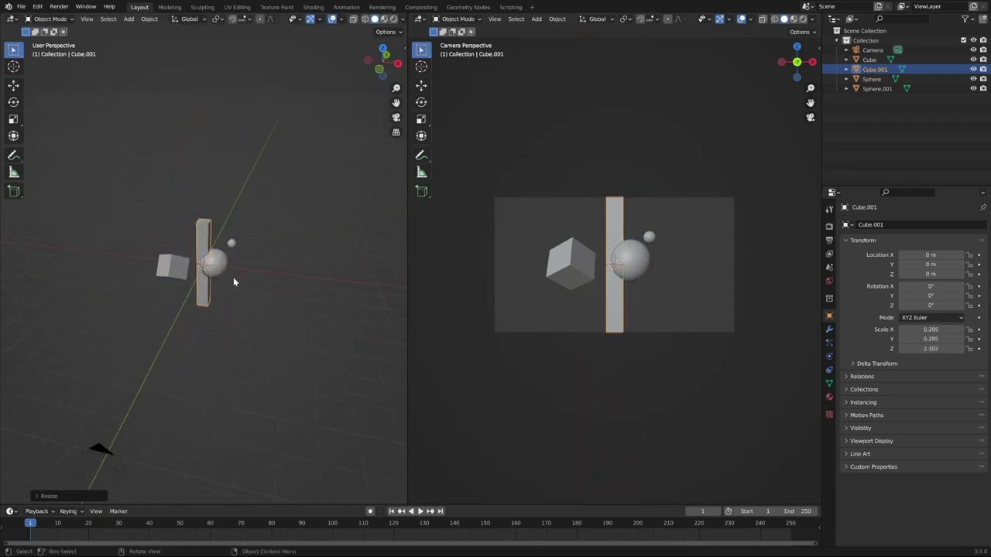
key(s)
click(232, 278)
- Move the tall box along the global X axis to about 2.16 m and rotate it about global X to about -34.8°
middle_drag(229, 274, 247, 269)
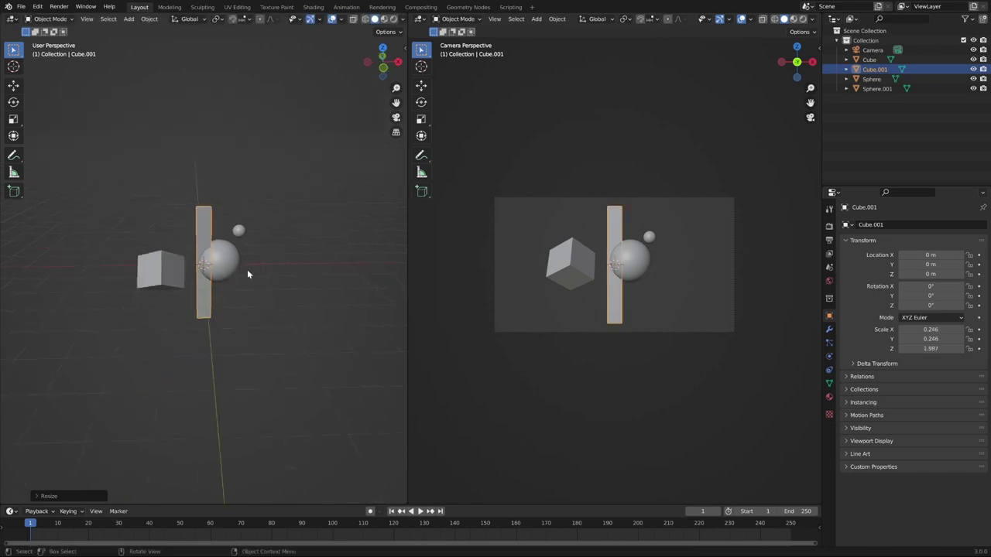
key(g)
key(x)
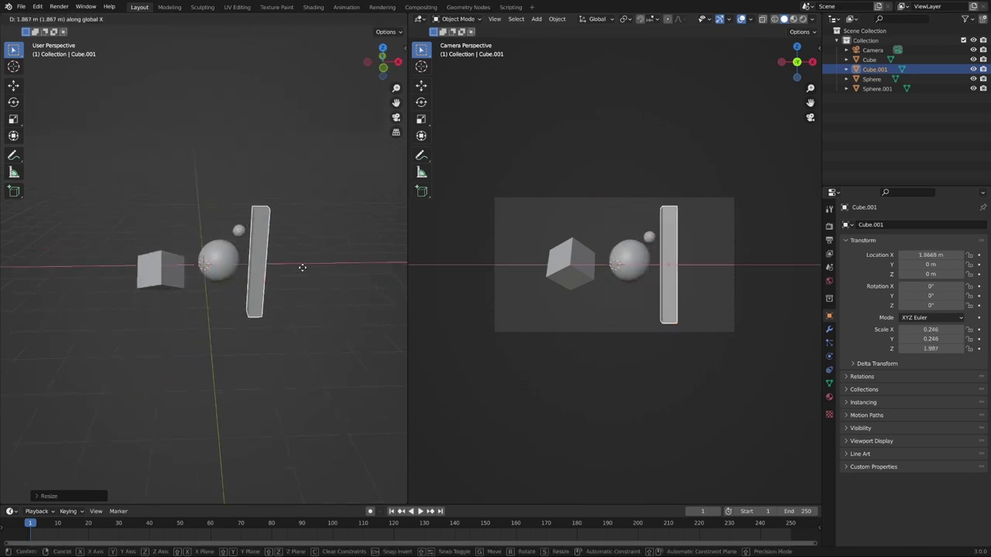
click(309, 267)
key(g)
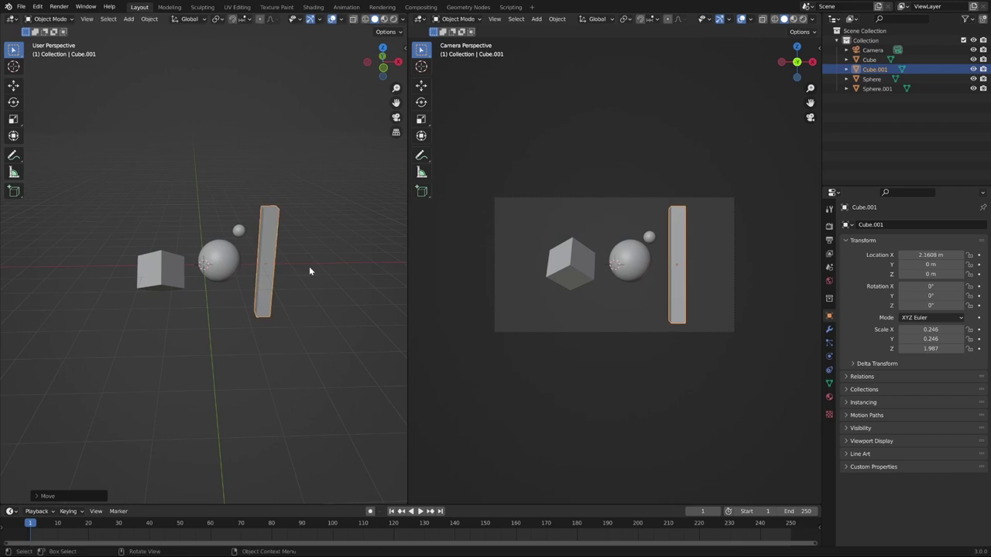
key(r)
key(x)
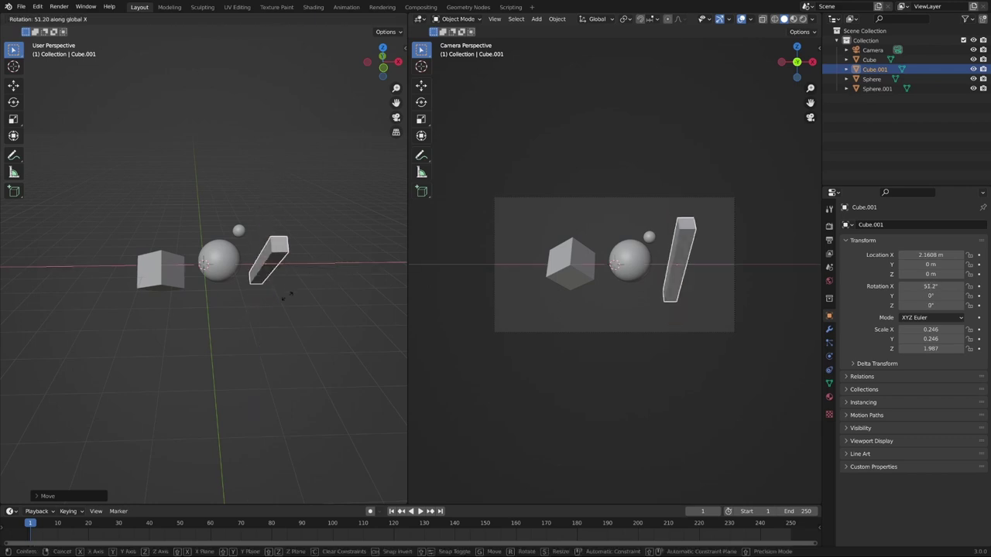
click(302, 247)
- Move both spheres together along the positive global X axis, bringing the large sphere to about 1.93 m
click(218, 267)
shift+click(238, 230)
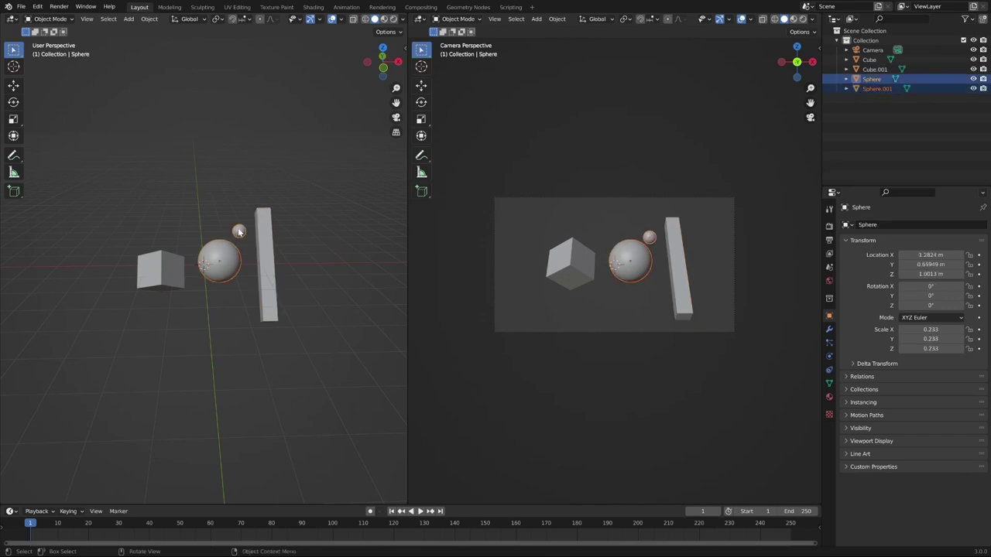
key(g)
key(x)
click(280, 230)
- Move the tall box along global X to about 0.32 m, between cube and spheres, and rotate it about global Z to about -38°
click(263, 221)
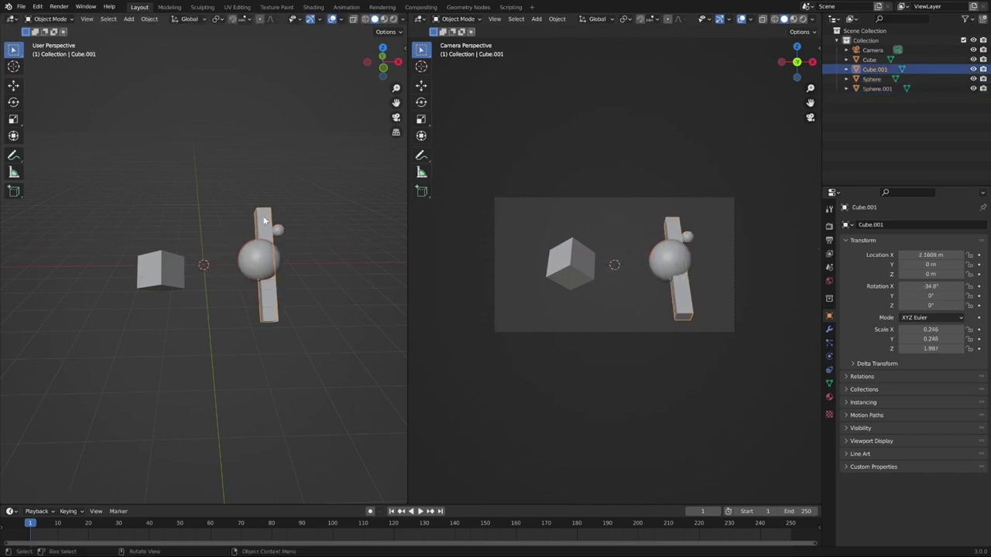
key(g)
key(x)
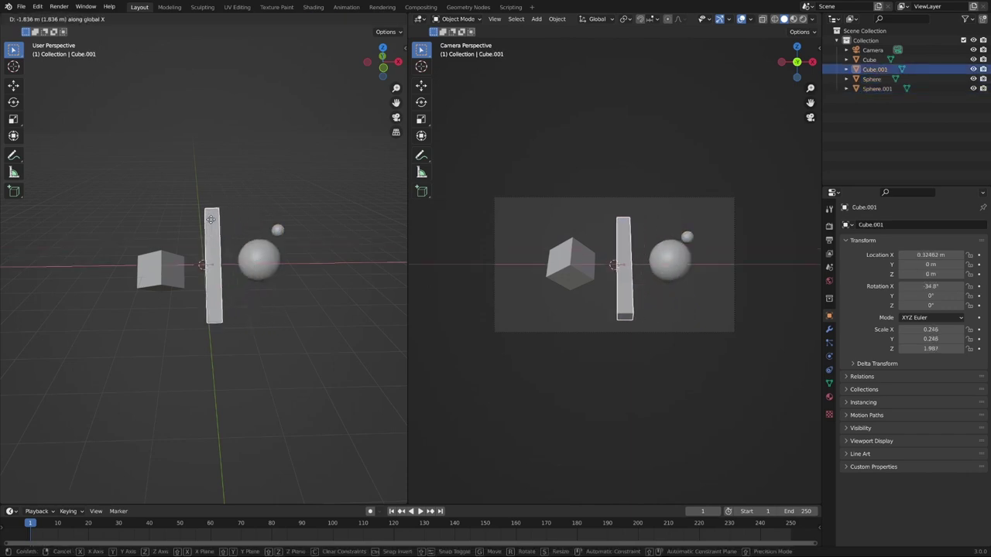
key(z)
click(240, 230)
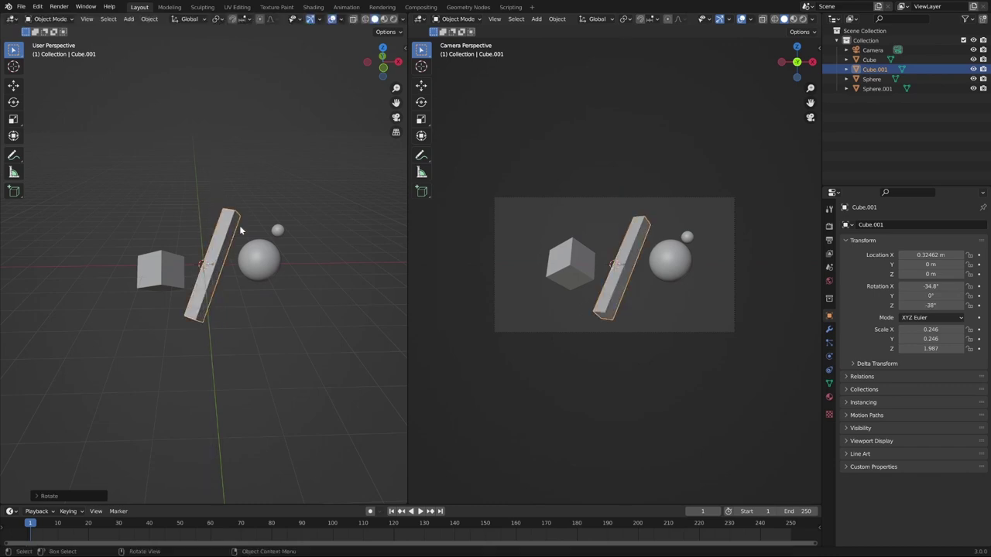
- Move both spheres back along global X toward the tall box, bringing the small sphere to about 2.50 m, and deselect them
click(262, 260)
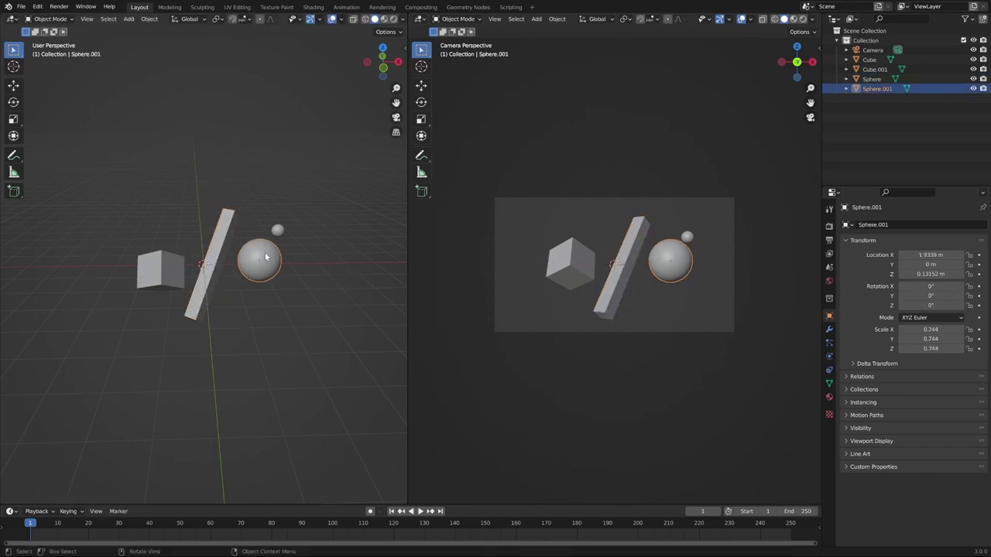
shift+click(276, 229)
key(g)
key(x)
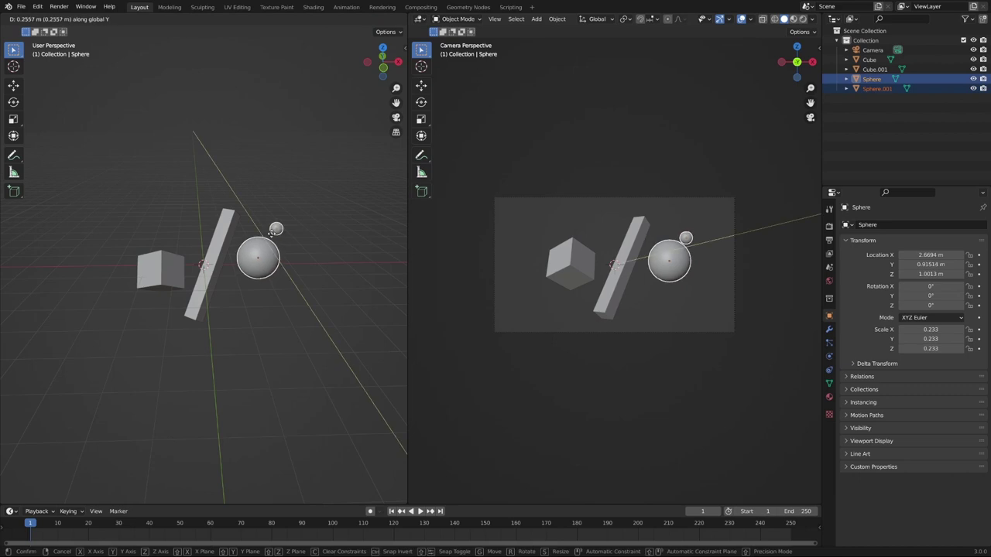
click(272, 230)
click(232, 238)
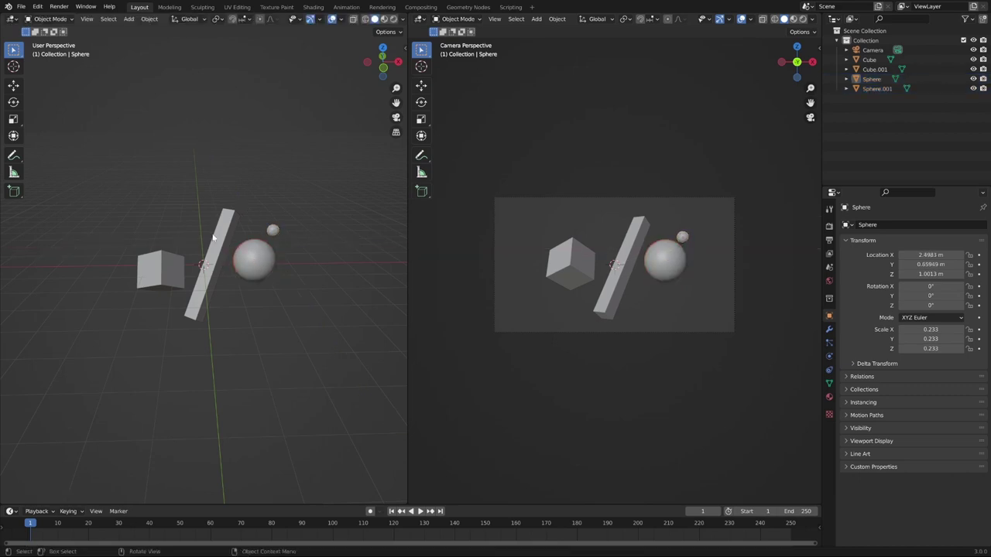
- Move the tilted tall box along the global X axis to about 0.12 m and deselect it
click(222, 239)
key(g)
key(x)
click(217, 243)
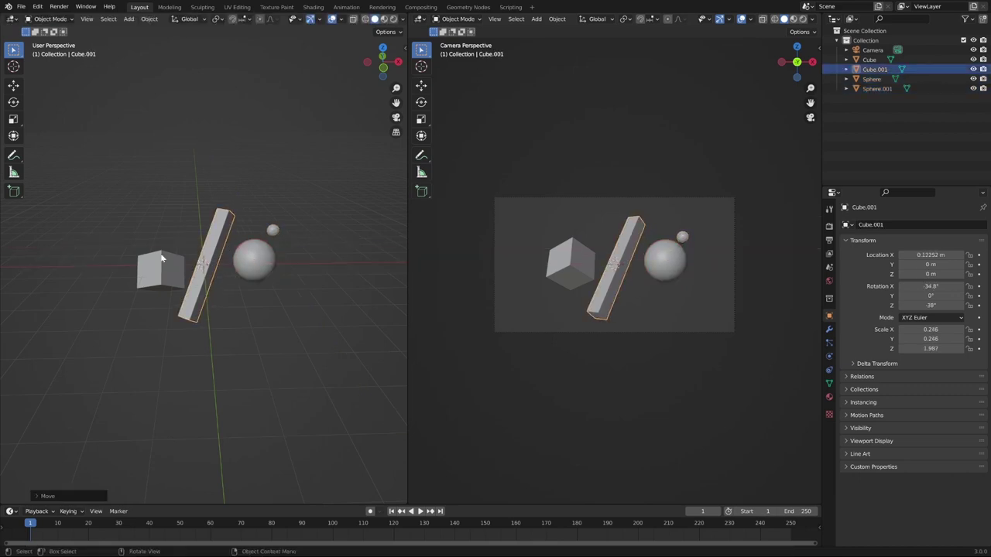
click(123, 271)
- Add a Simple Deform modifier in Twist mode to the tall box and set its axis to Z
click(200, 284)
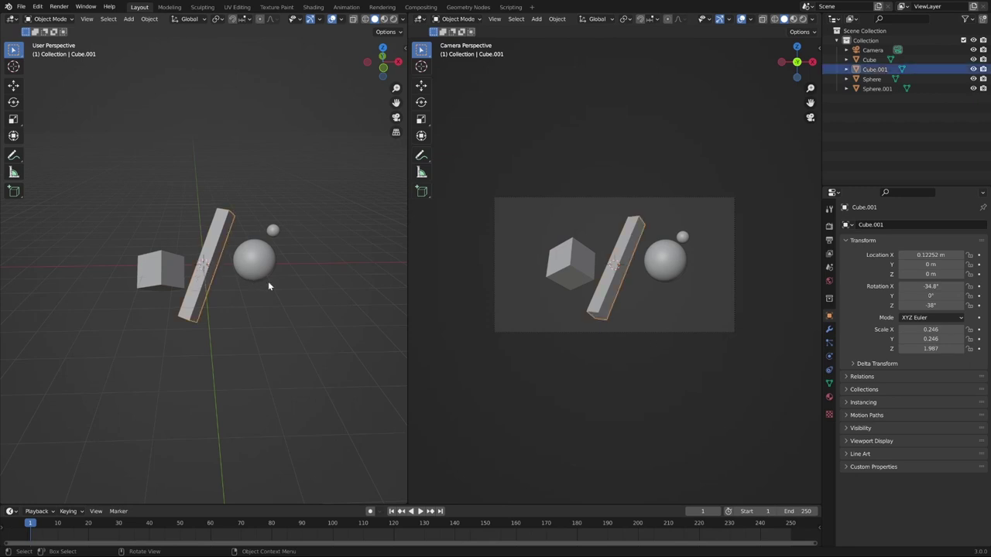
click(829, 329)
click(881, 225)
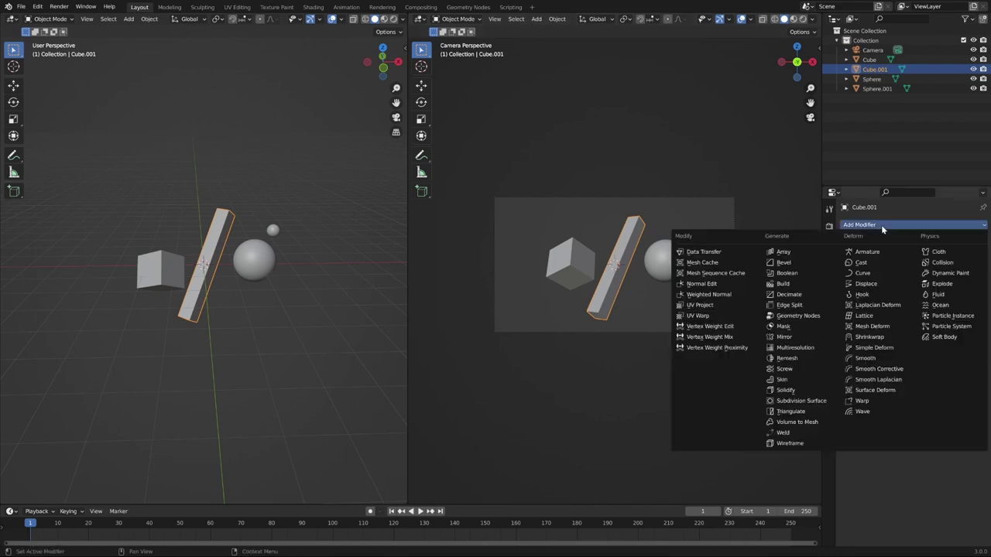
key(Escape)
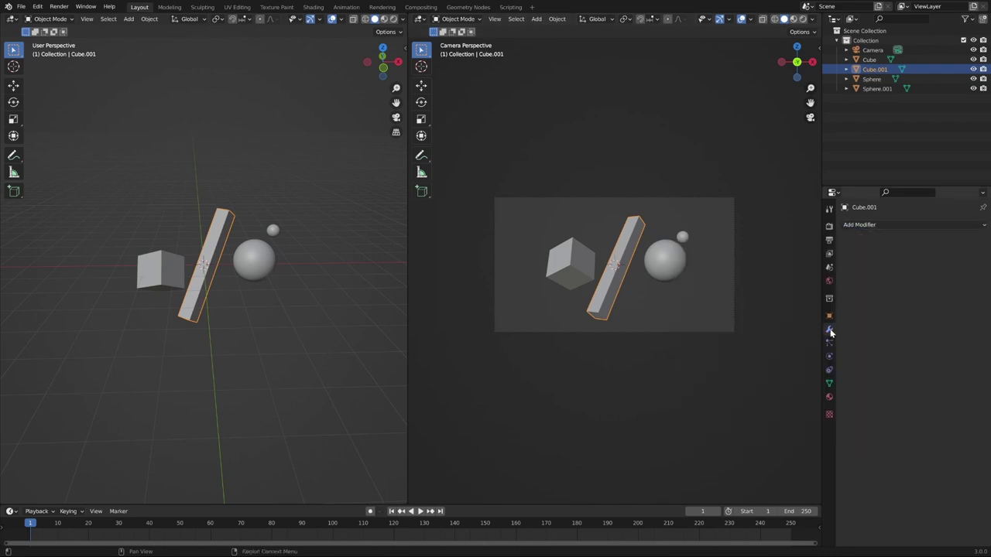
click(881, 224)
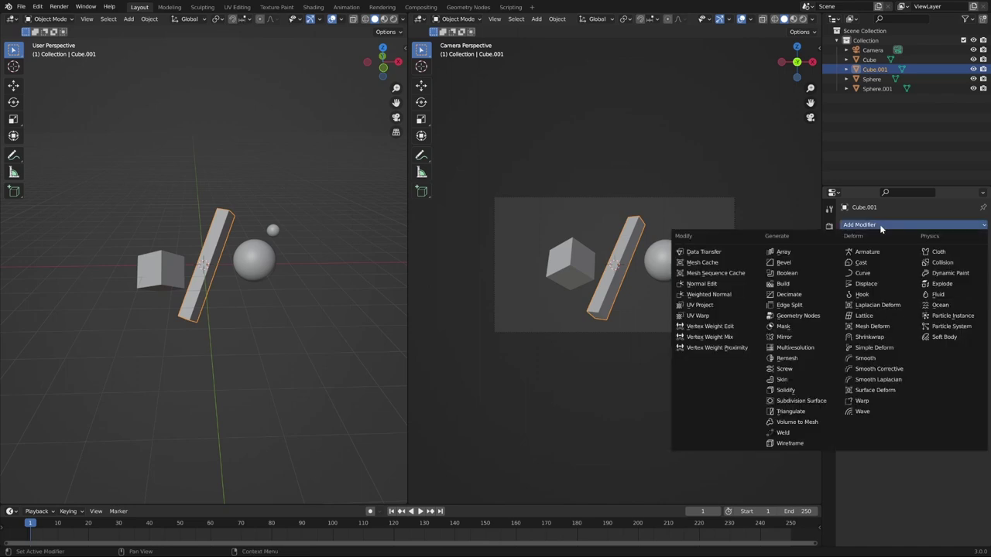
click(874, 347)
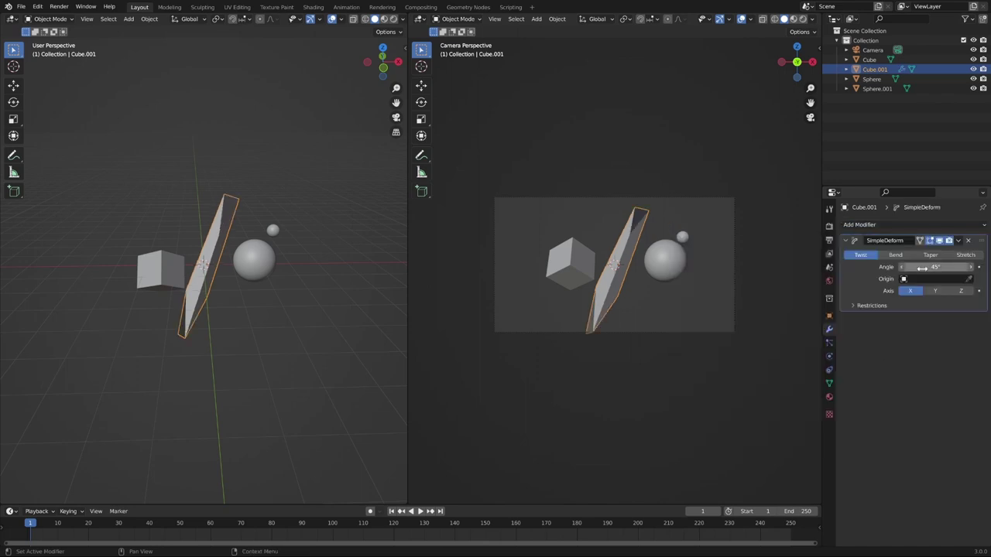
click(960, 292)
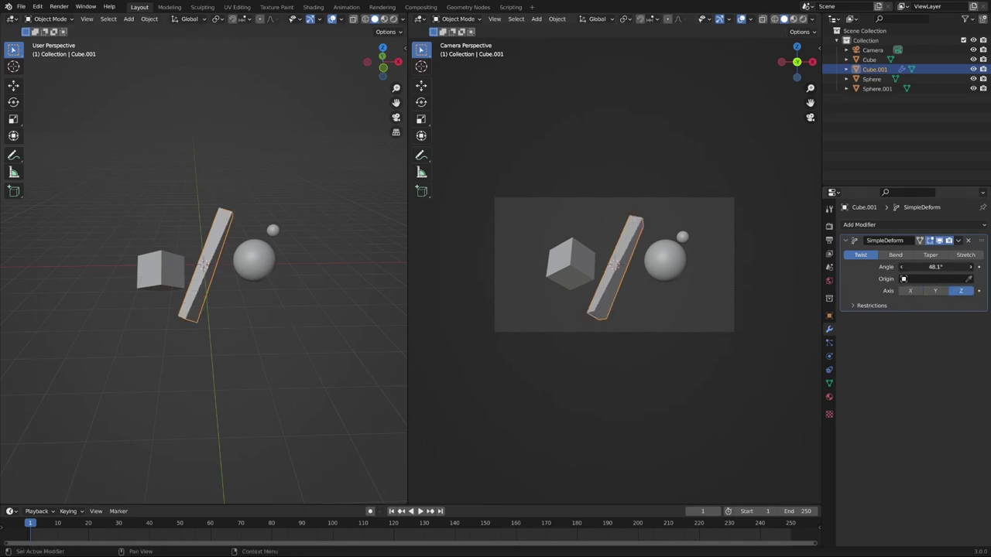
- Set the twist angle of the tall box's Simple Deform modifier to 45° and deselect the box
mouse_move(935, 266)
mouse_down()
mouse_move(978, 266)
mouse_move(944, 267)
mouse_up()
click(921, 267)
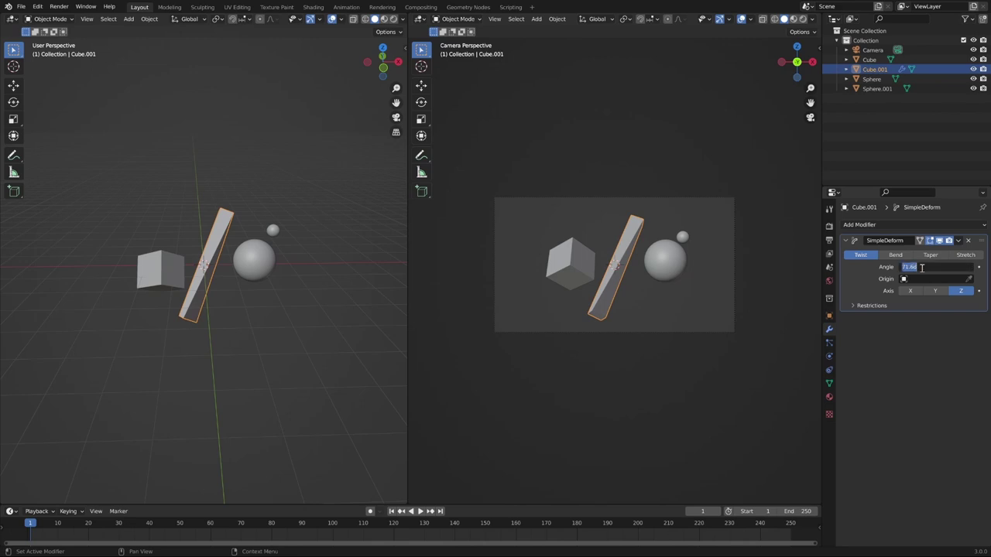
text(45)
key(Return)
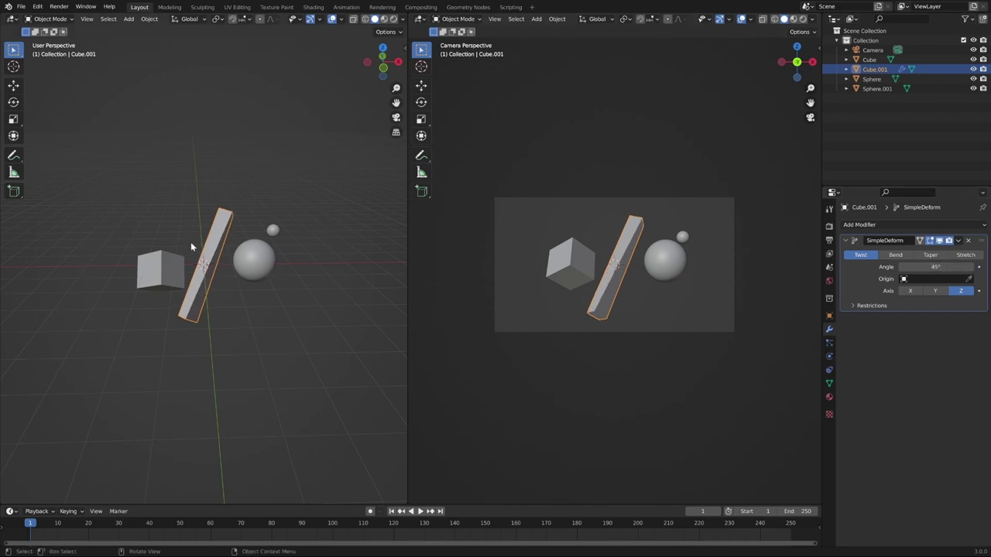
click(302, 172)
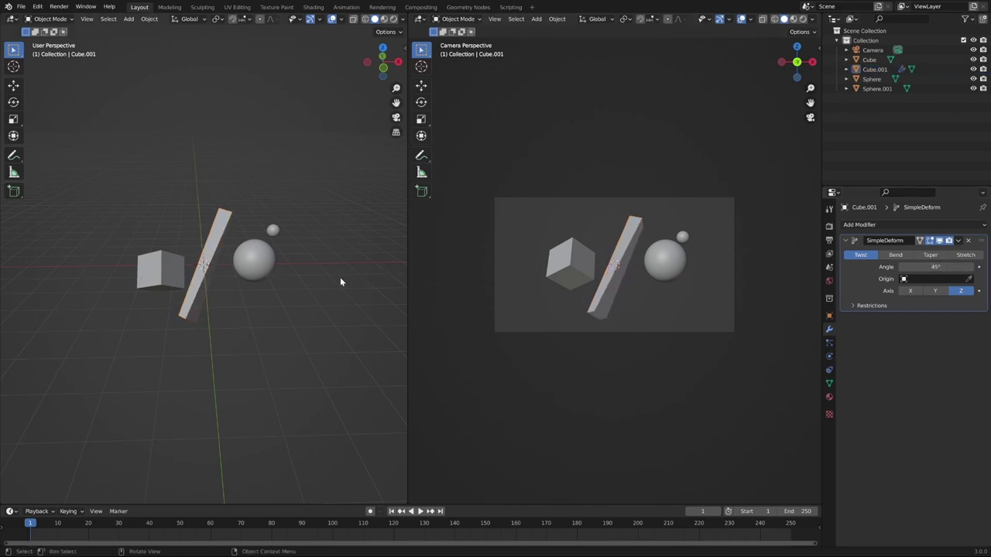
- Delete the large and the small sphere from the scene
click(160, 274)
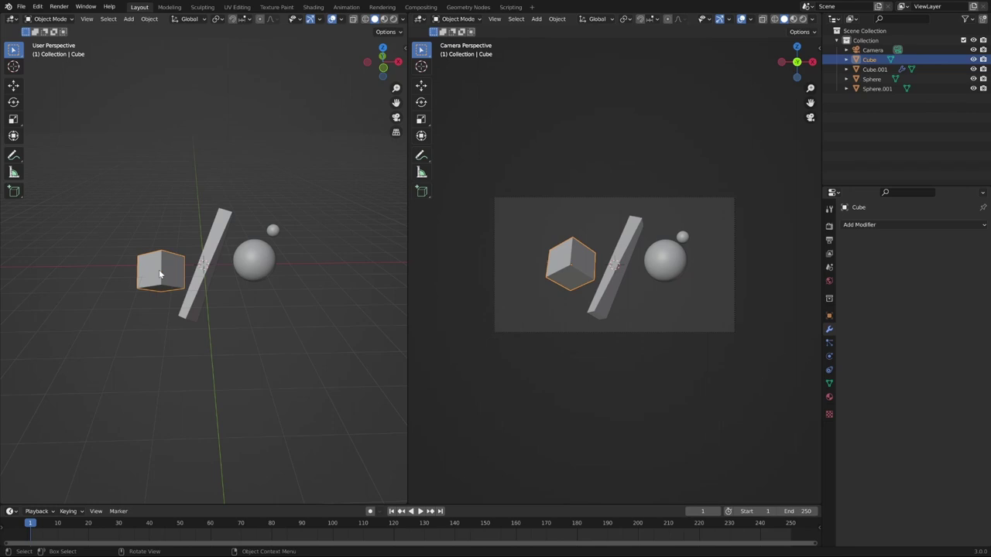
click(268, 264)
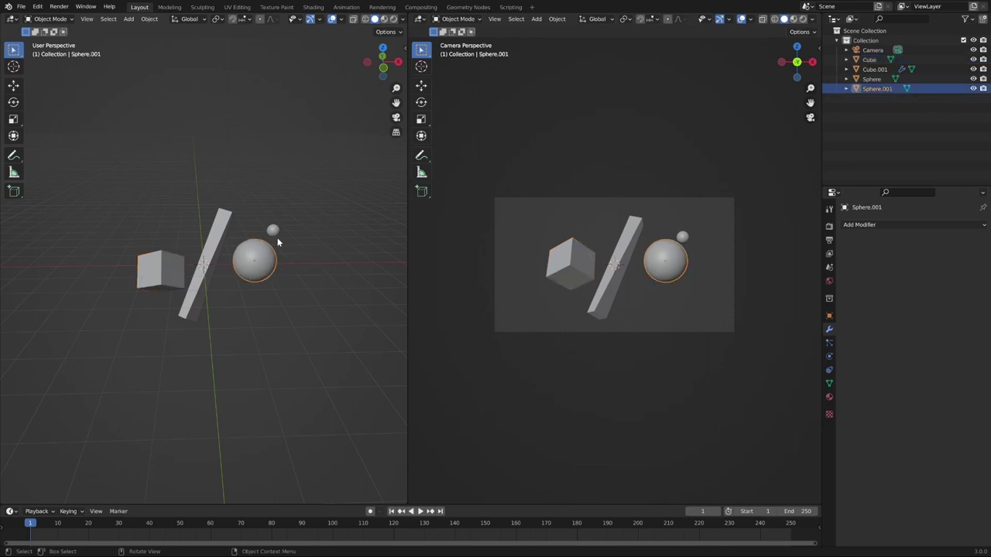
shift+click(277, 229)
key(x)
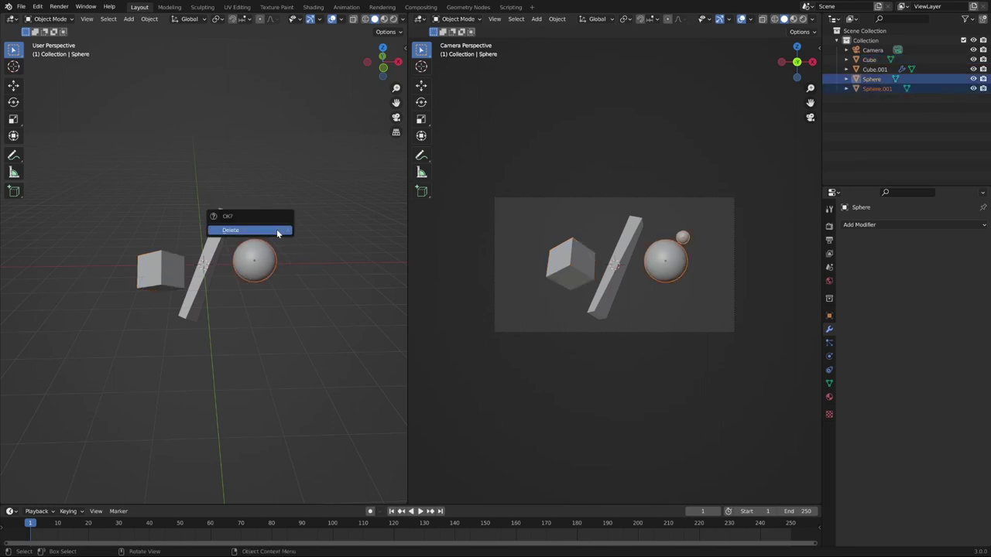
click(278, 232)
- Shift the cube and the tall box together slightly along the positive global X axis and deselect them
click(221, 247)
shift+click(173, 254)
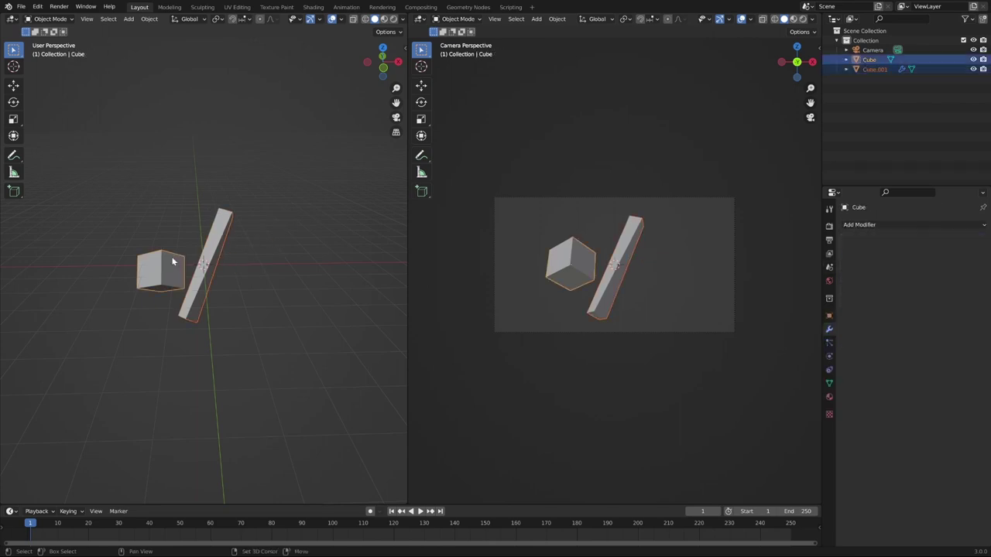
key(g)
key(x)
click(179, 257)
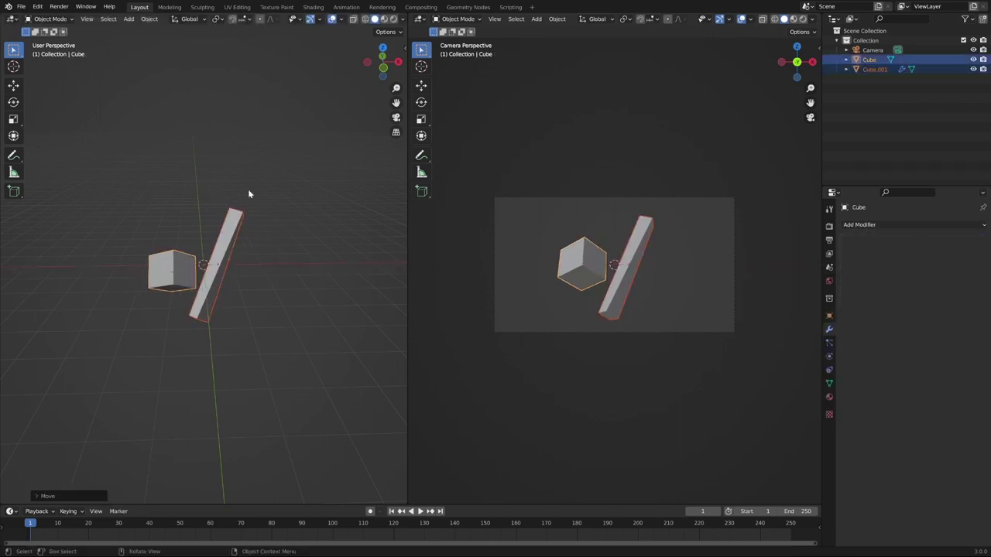
click(248, 189)
- Duplicate the cube, place the copy above the original beside the tall box's upper end, and scale it down uniformly
click(181, 264)
key(shift+d)
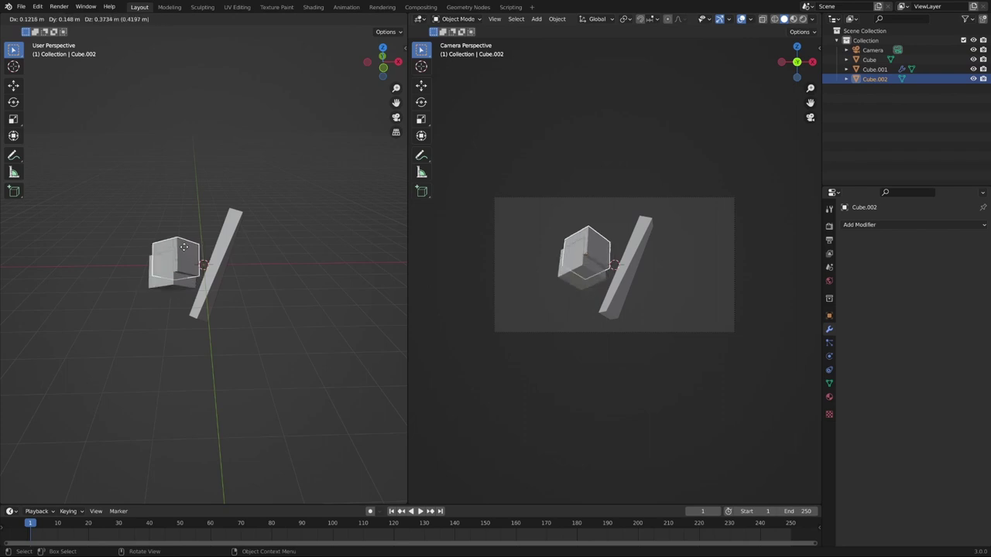
click(204, 220)
key(s)
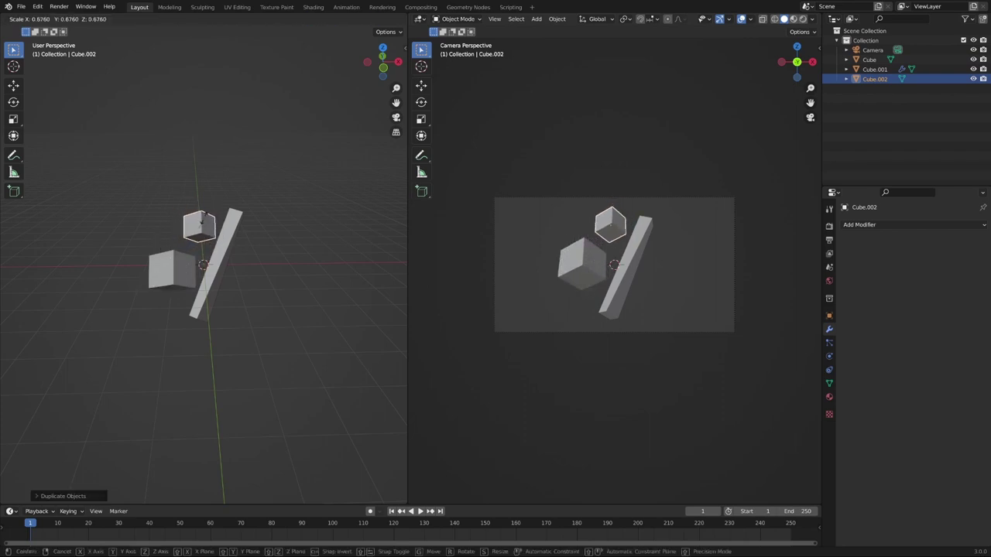
click(199, 226)
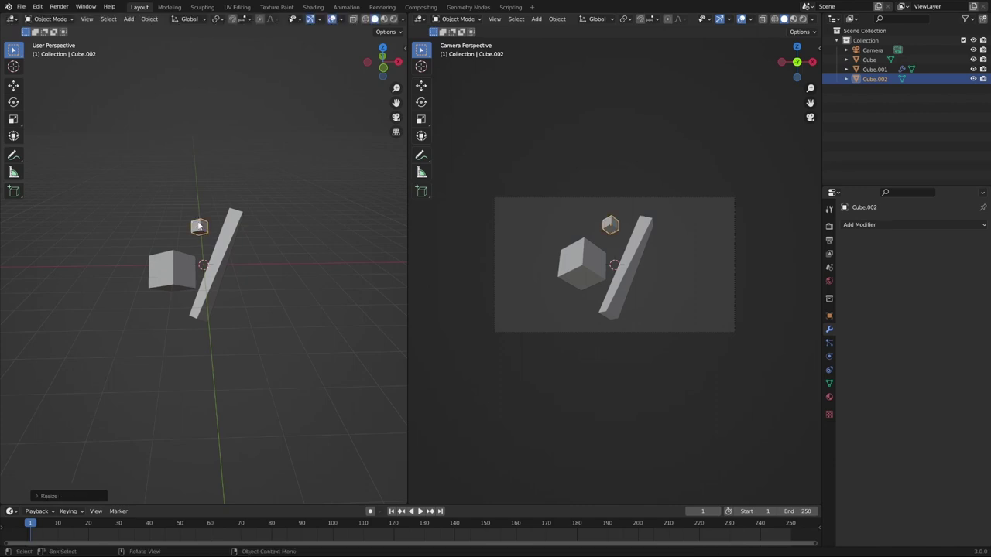
- Lower the small cube slightly along the global Z axis and deselect it
key(g)
key(z)
click(207, 237)
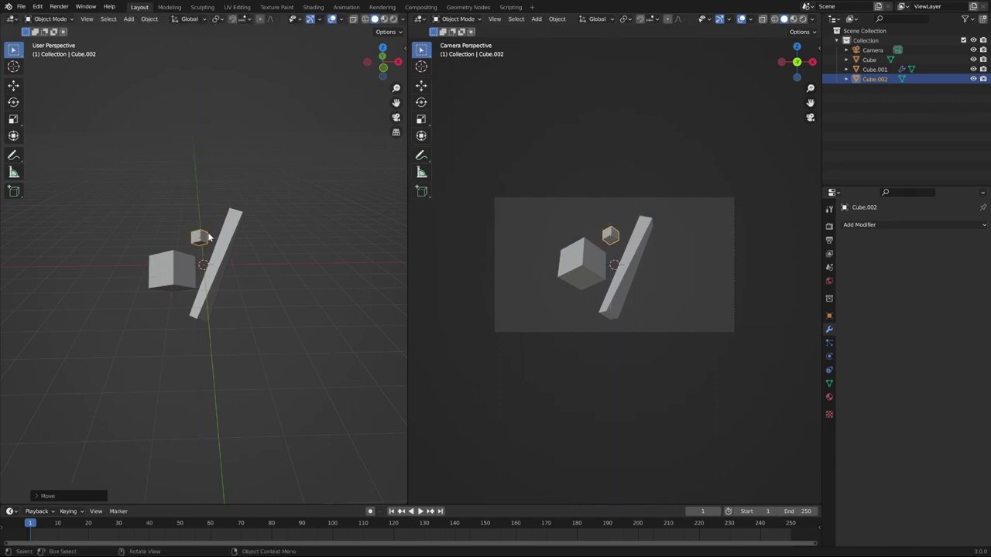
click(310, 291)
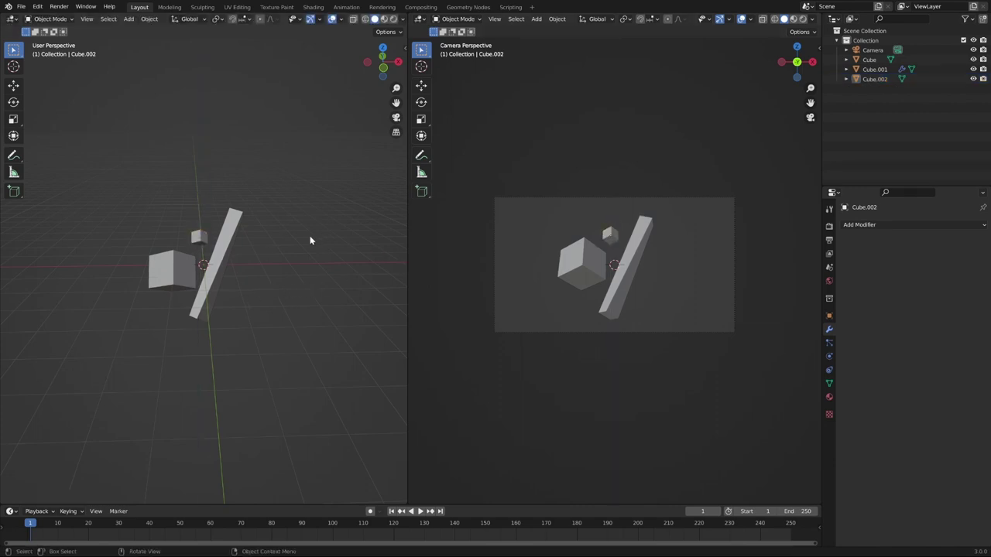
- Duplicate the small cube, place the copy on the opposite side of the tall box near its lower end, and deselect it
click(205, 237)
key(shift+d)
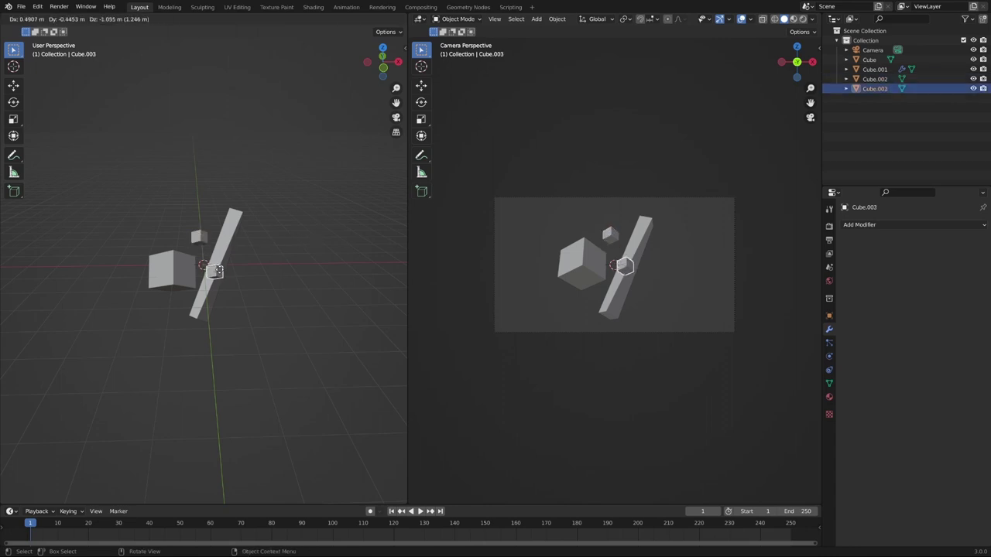
click(238, 292)
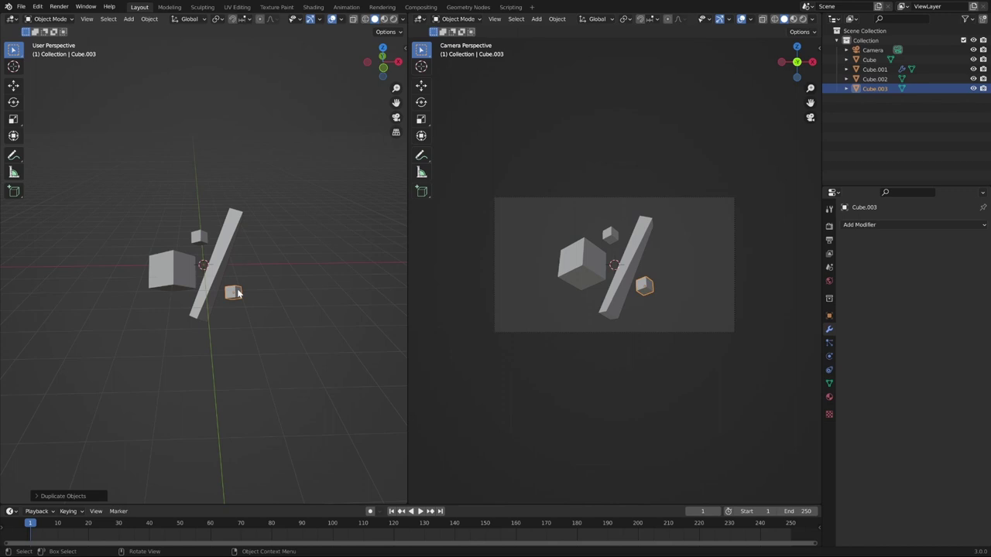
click(279, 269)
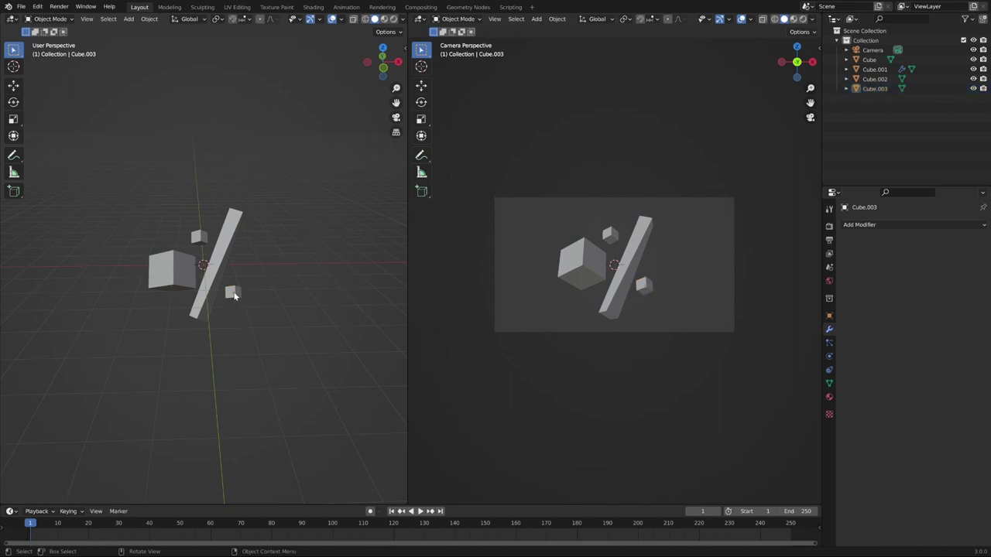
click(233, 294)
click(319, 264)
- Add a cylinder mesh and scale it down uniformly to about 0.18
key(shift+a)
mouse_move(300, 242)
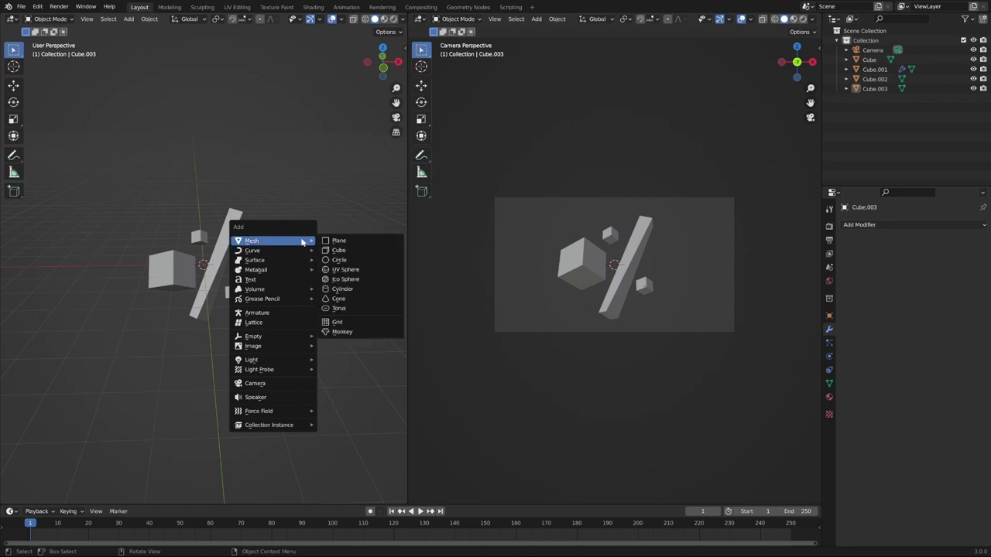
click(337, 290)
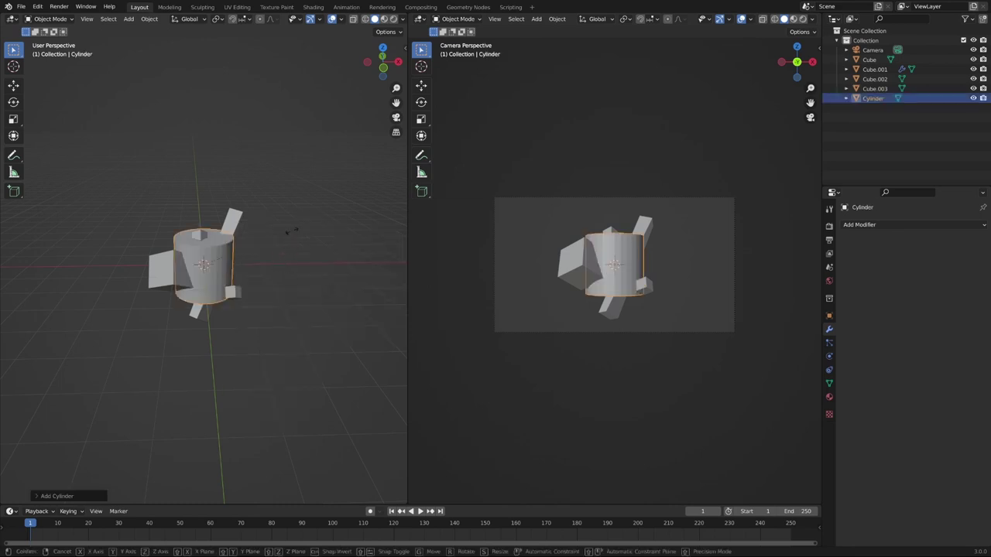
key(s)
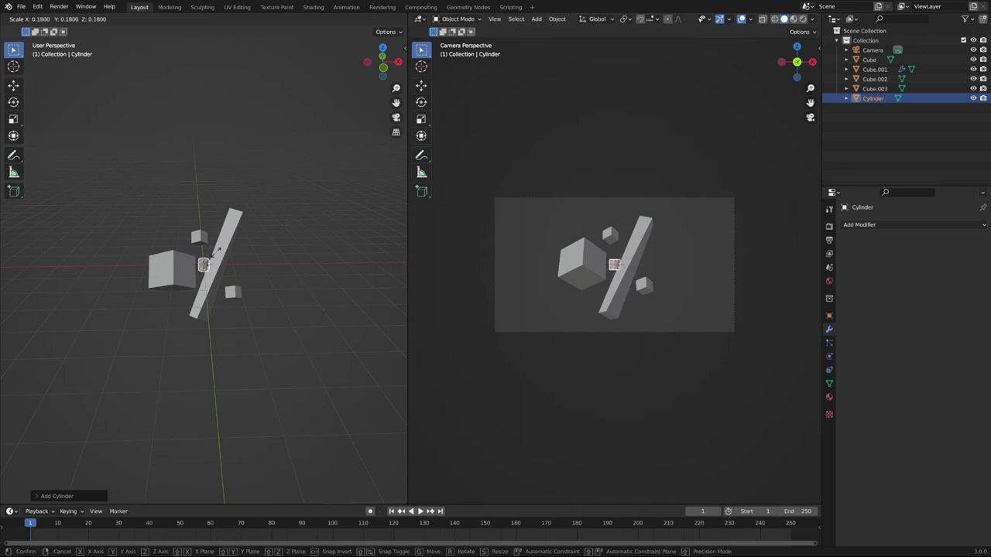
click(217, 251)
- Stretch the cylinder along the global Z axis into a tall rod, and scale the rod down uniformly to about 0.39
key(s)
key(z)
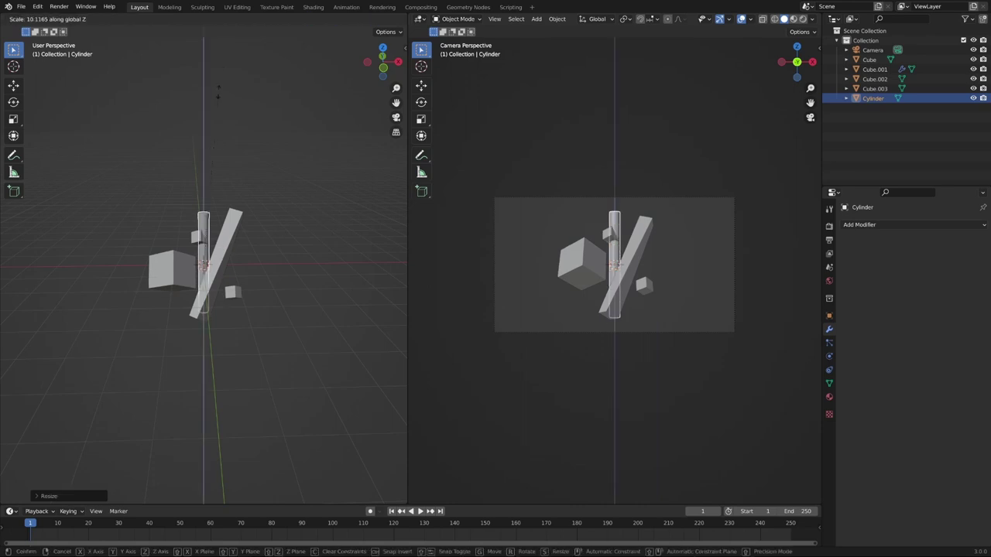
click(274, 490)
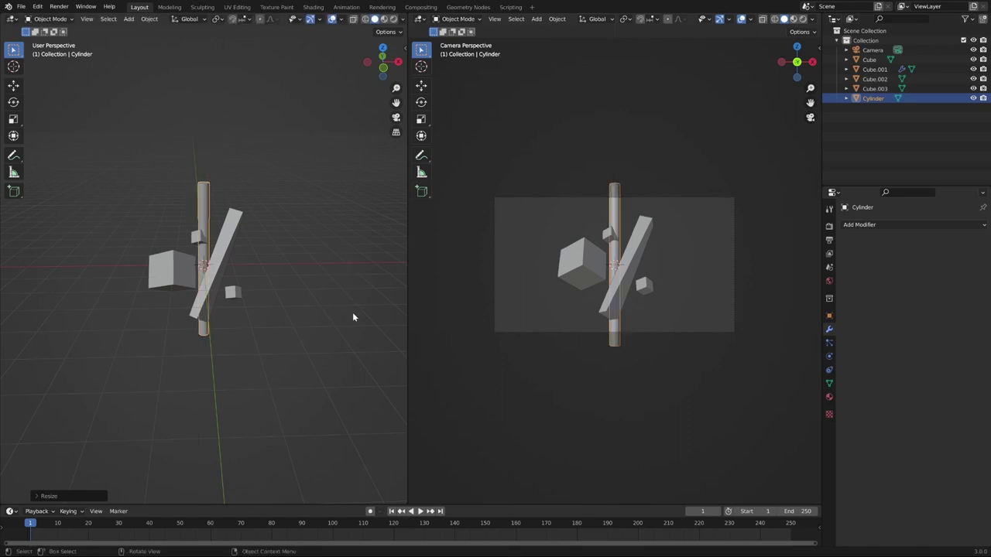
key(s)
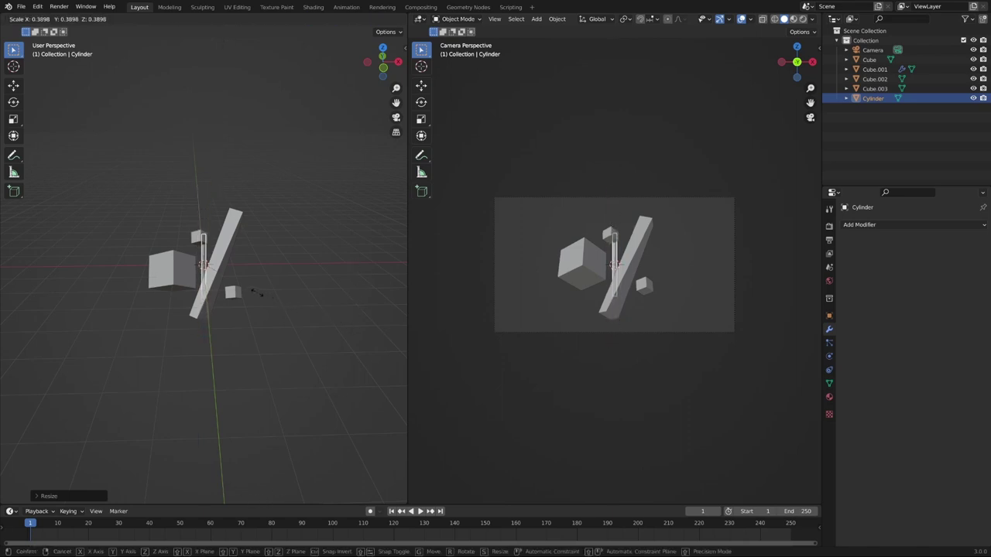
click(255, 293)
- Move the thin cylinder along the positive global X axis, past the tall box and the lower small cube
key(g)
key(x)
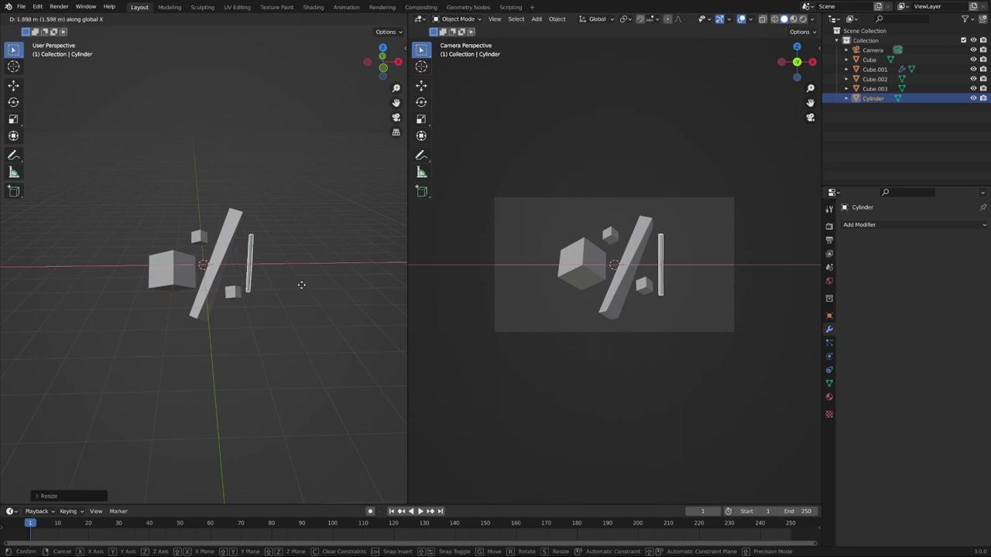
click(312, 288)
- Tilt the thin cylinder about 29 degrees around the global Y axis so it leans like the tall box
key(r)
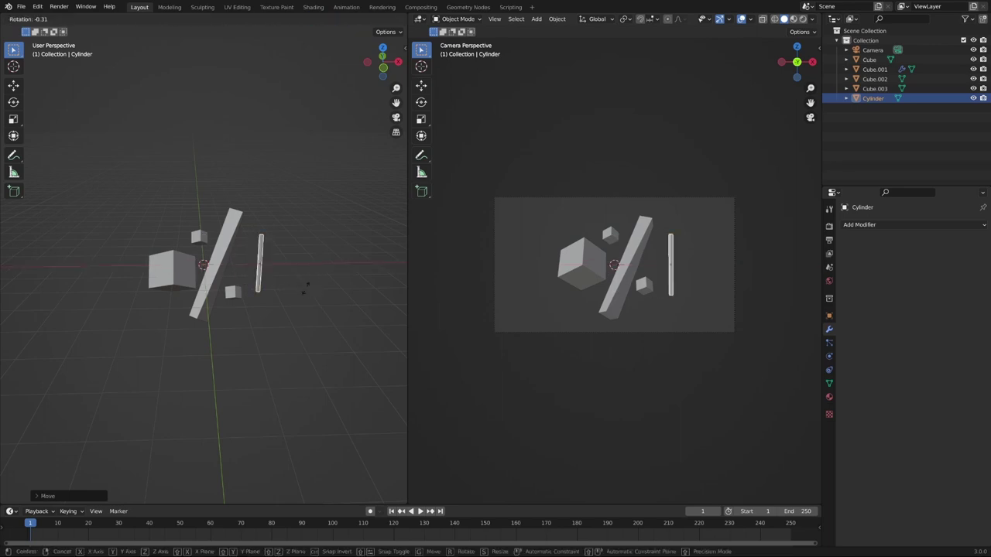
key(z)
key(x)
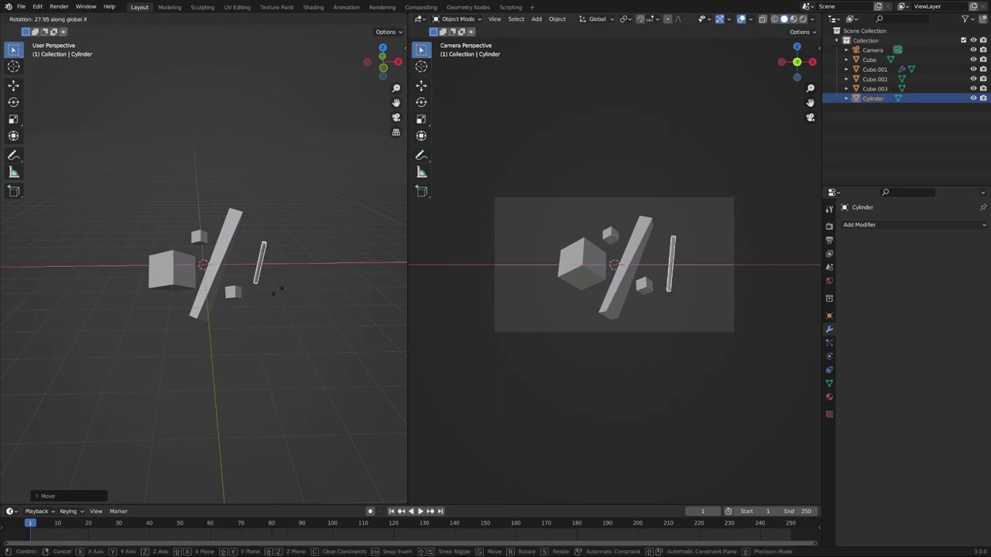
key(y)
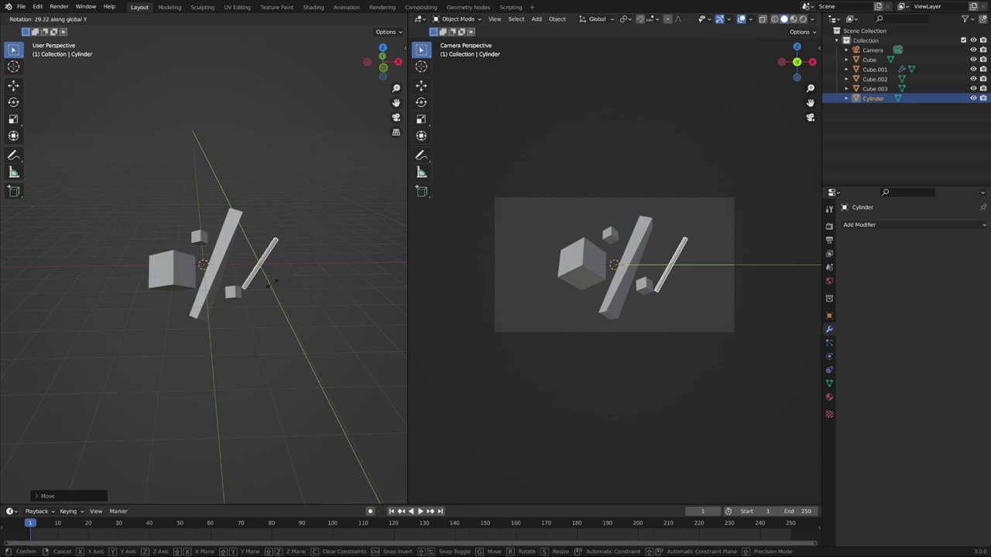
click(272, 283)
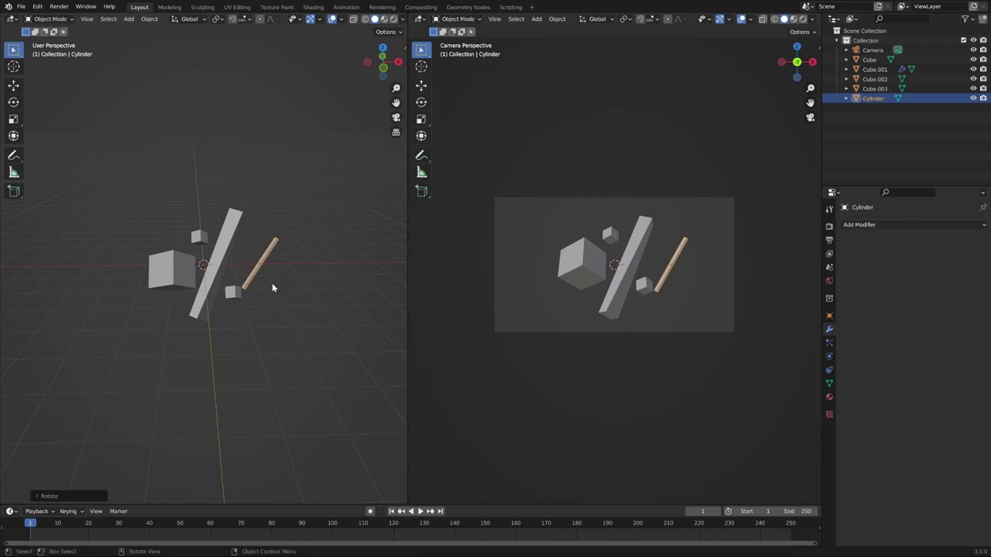
- Shift the tilted cylinder back along the global X axis, closer to the tall box
key(g)
key(x)
click(250, 287)
- Rotate the thin cylinder around the global X axis and adjust its tilt slightly with a free rotation
key(r)
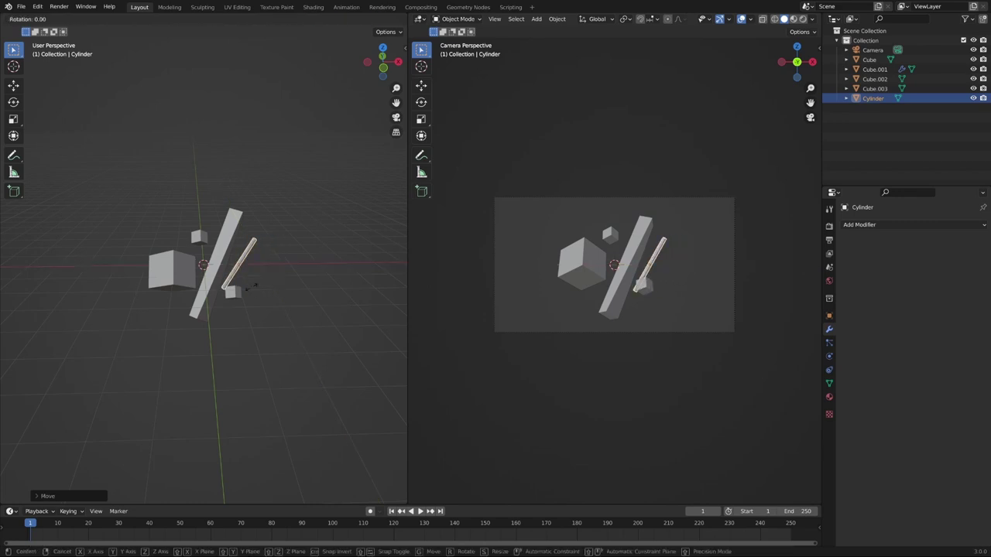
key(y)
key(x)
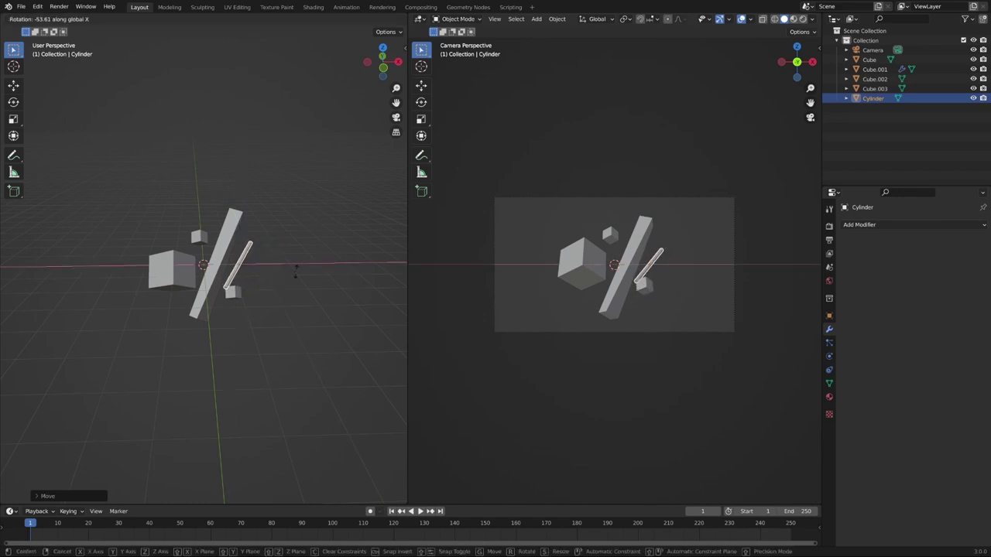
key(y)
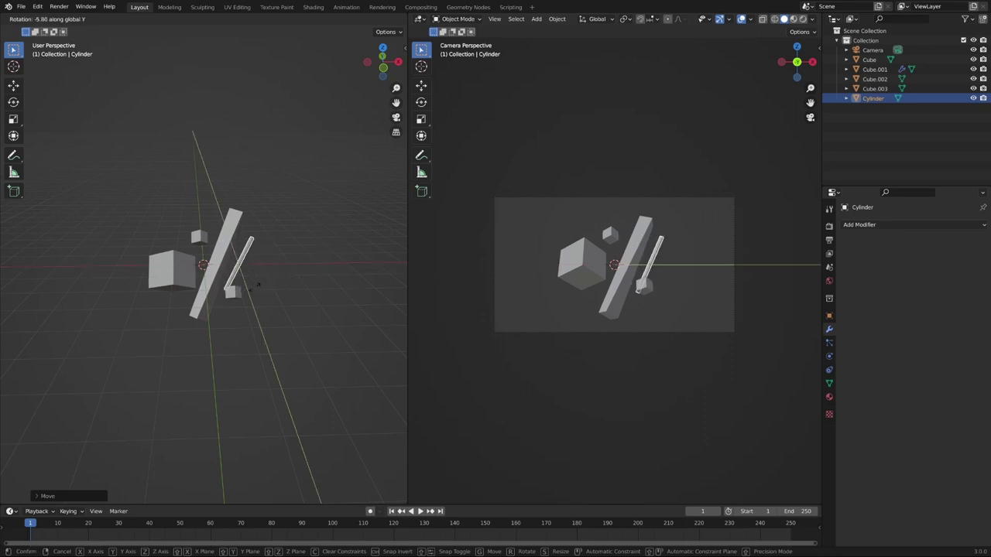
key(x)
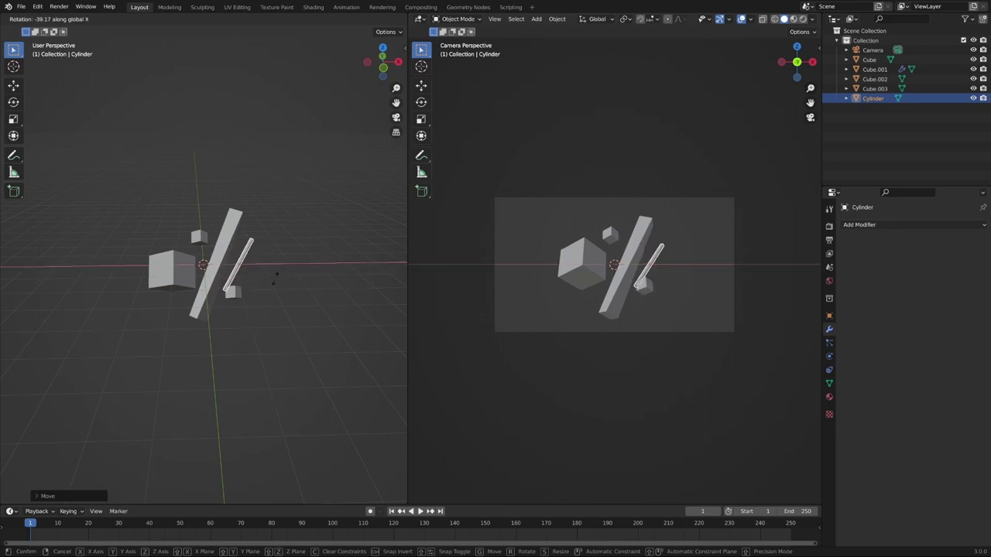
click(268, 280)
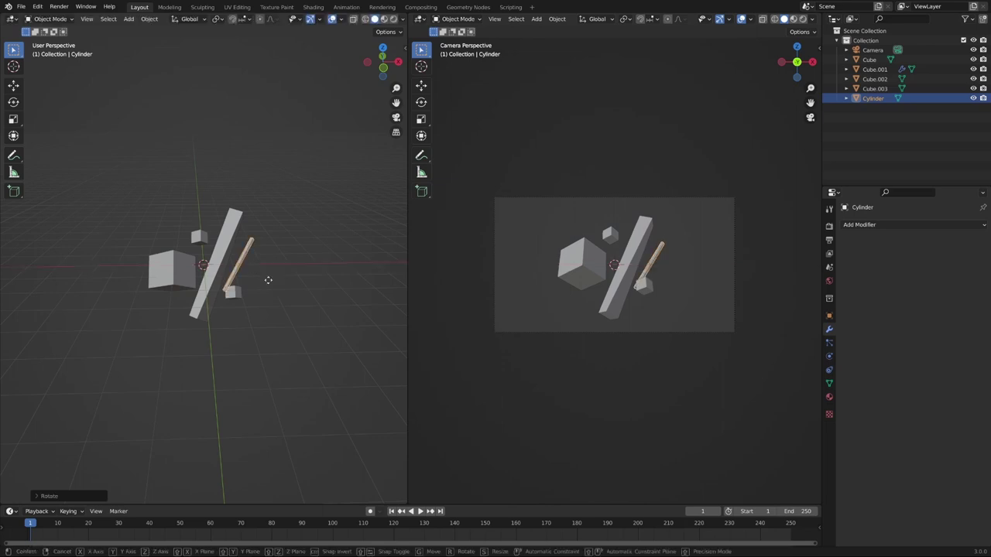
key(r)
click(269, 279)
- Move the lower small cube slightly outward so it clears the thin cylinder, and deselect it
click(233, 294)
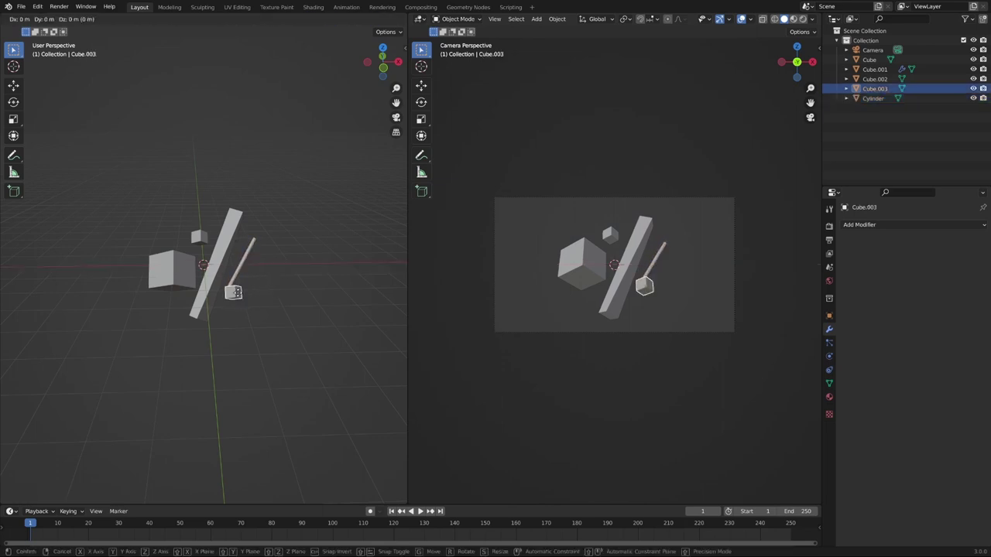
key(g)
click(252, 295)
click(300, 258)
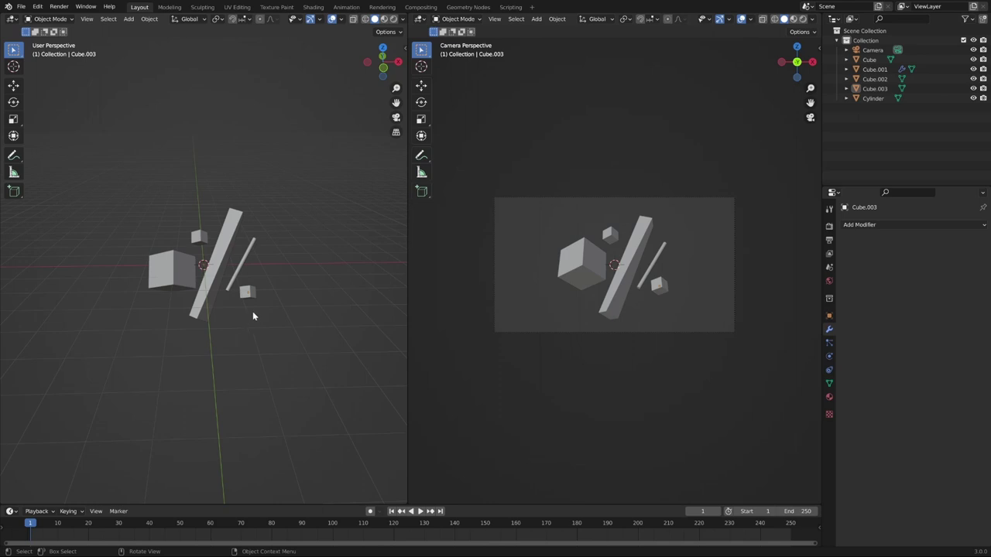
click(185, 269)
click(315, 285)
- Preview the camera view in Wireframe, Solid, Material Preview and Rendered shading, and return it to Solid
key(z)
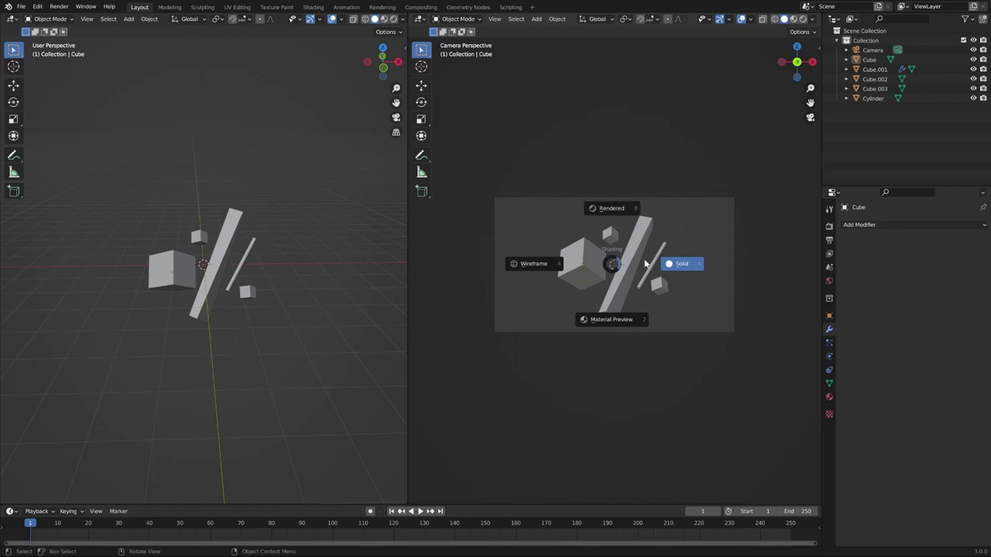
click(552, 264)
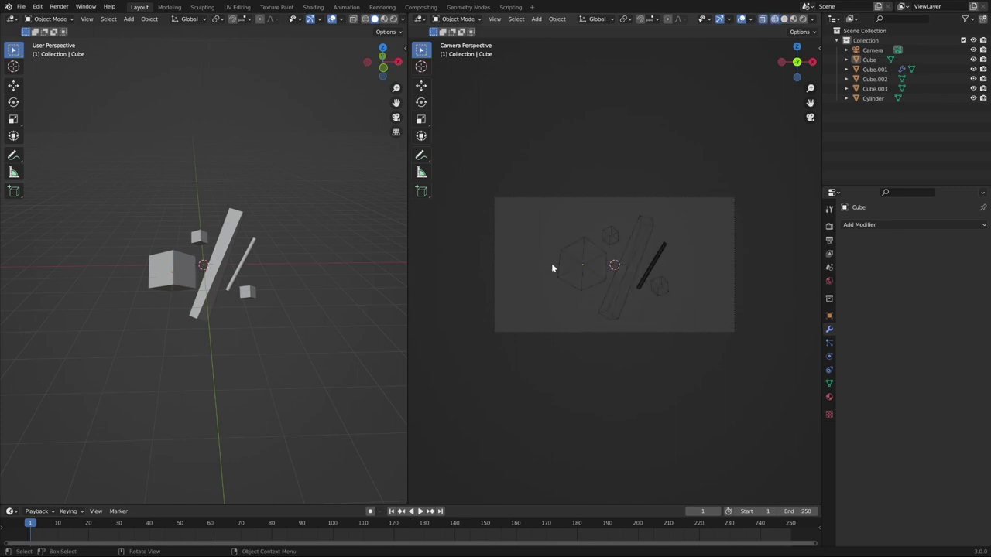
key(z)
click(626, 267)
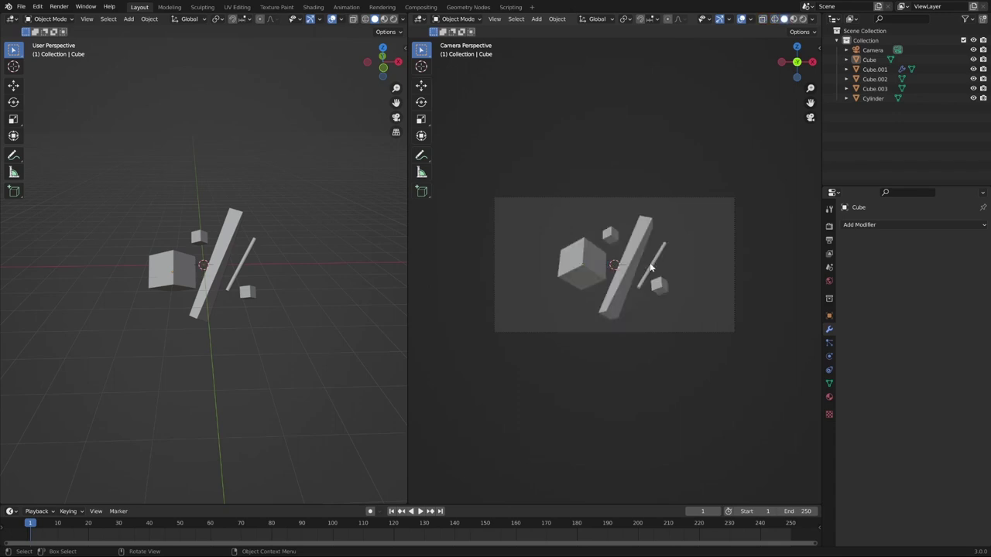
key(z)
click(557, 267)
key(z)
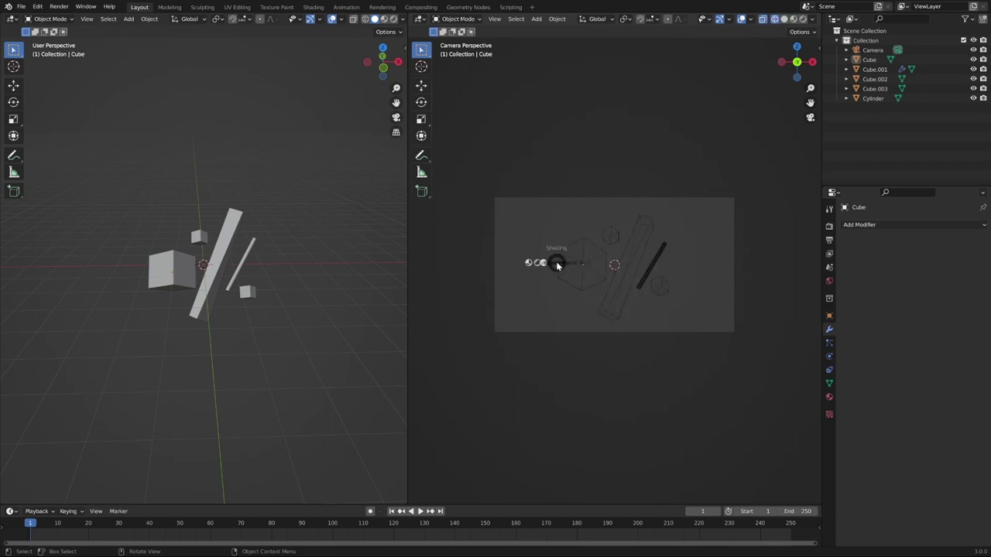
click(560, 304)
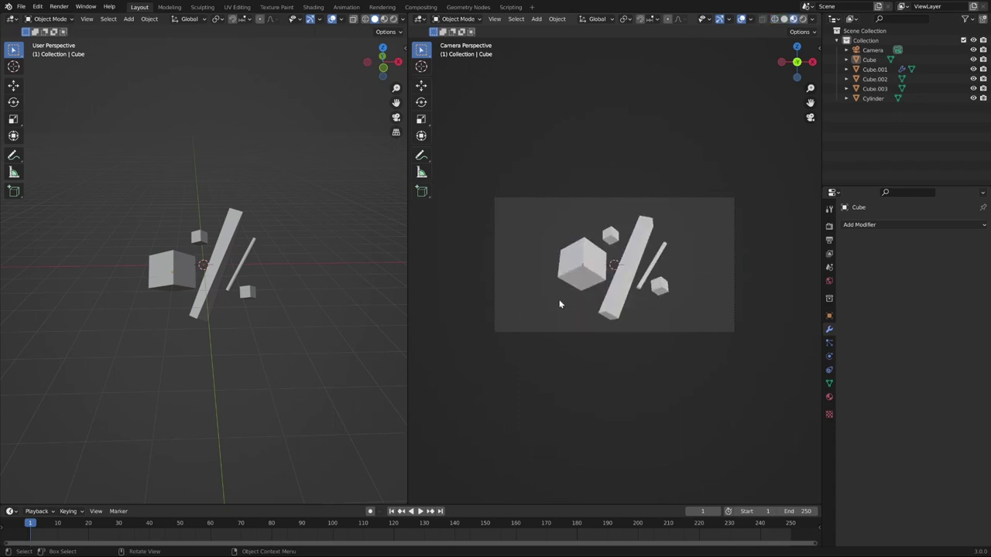
key(z)
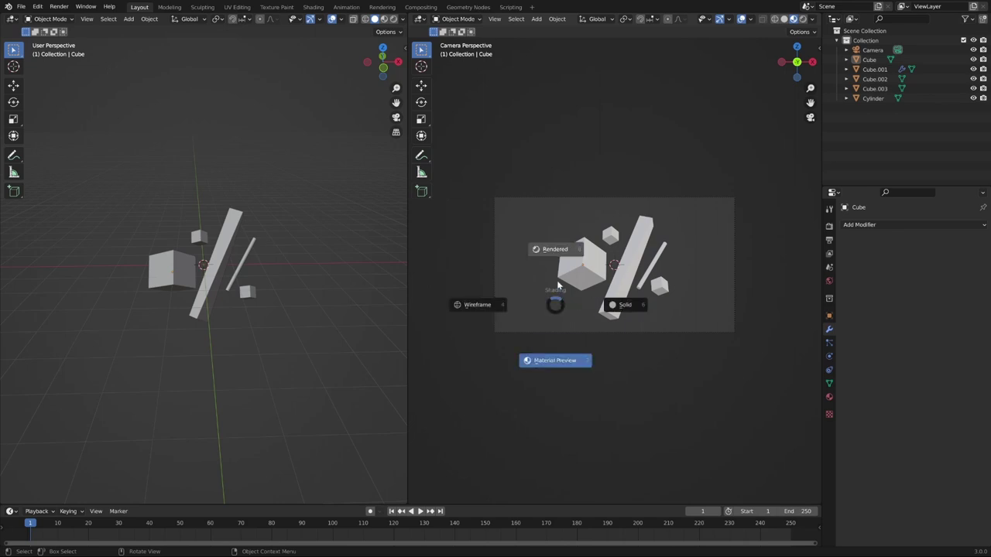
click(557, 252)
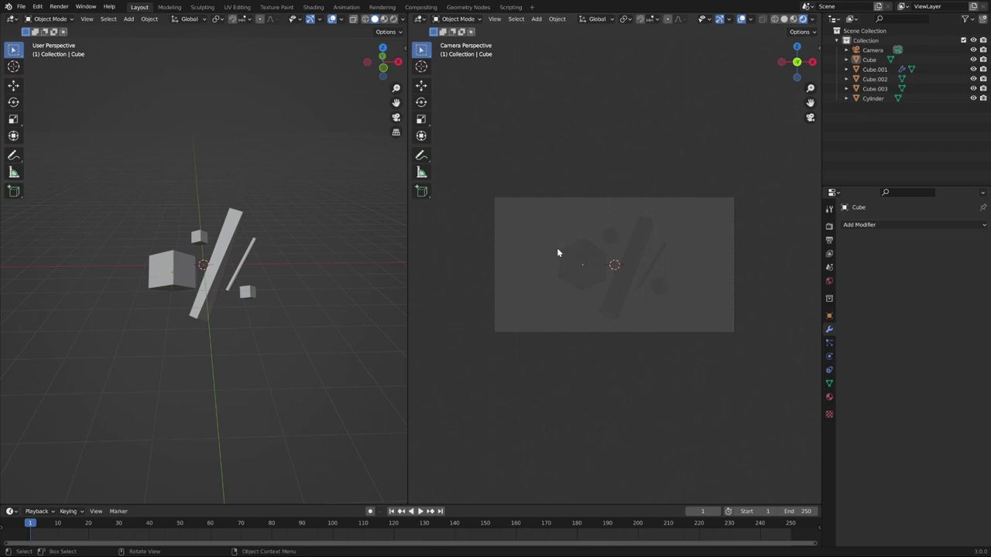
key(z)
click(612, 248)
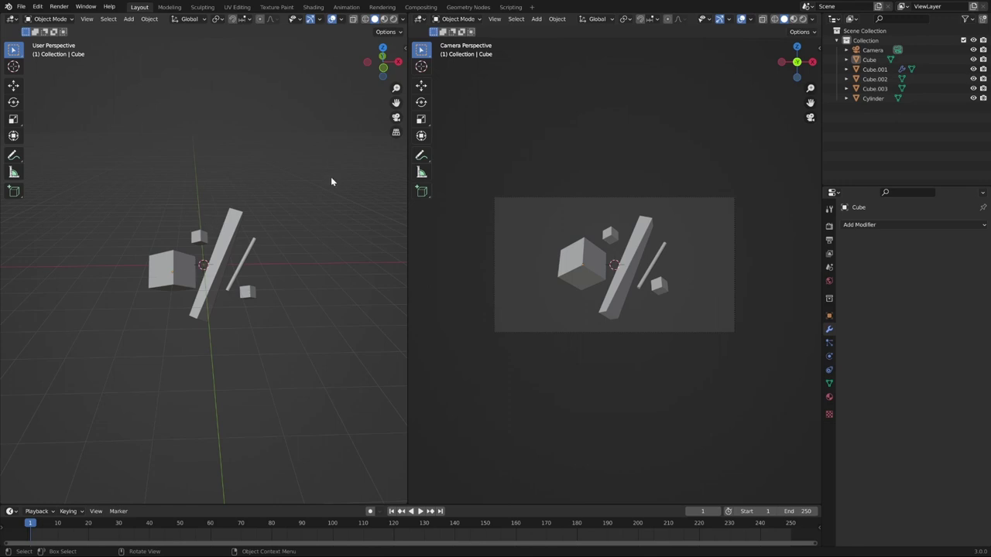
- Add a plane mesh and scale it up uniformly into a large floor extending well beyond all the objects
mouse_move(321, 200)
middle_down()
mouse_move(276, 208)
mouse_move(186, 199)
mouse_move(309, 206)
middle_up()
key(shift+a)
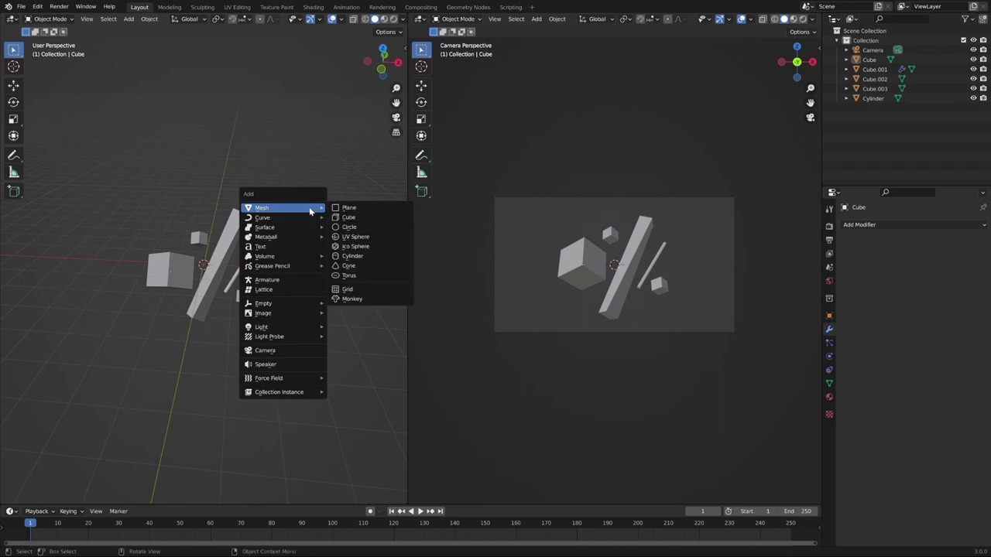
key(Escape)
middle_drag(228, 209, 235, 198)
key(shift+a)
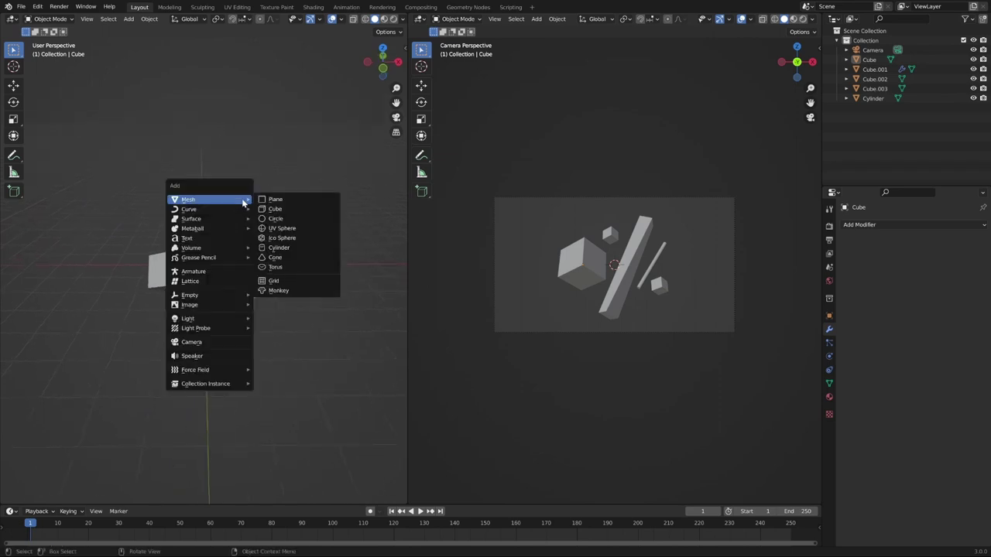
click(266, 201)
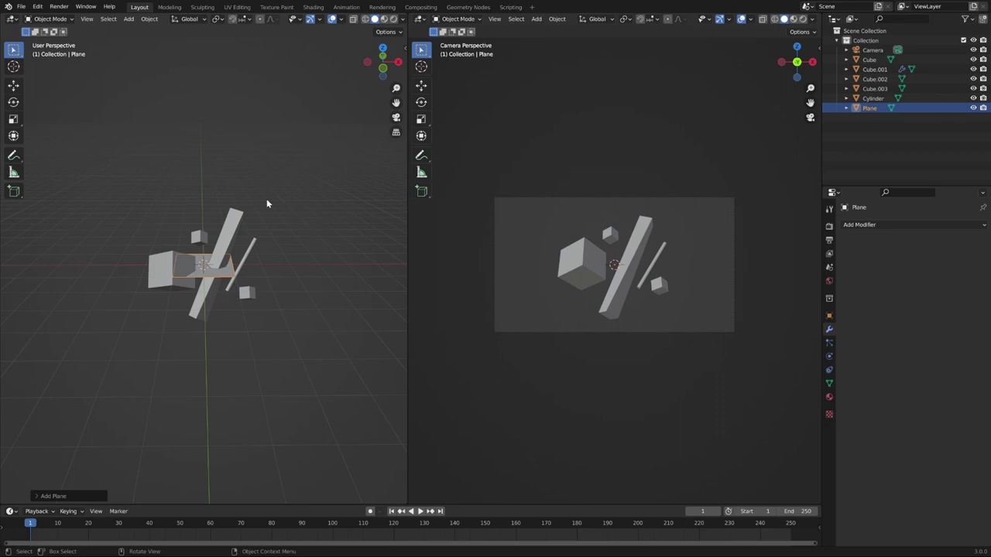
key(s)
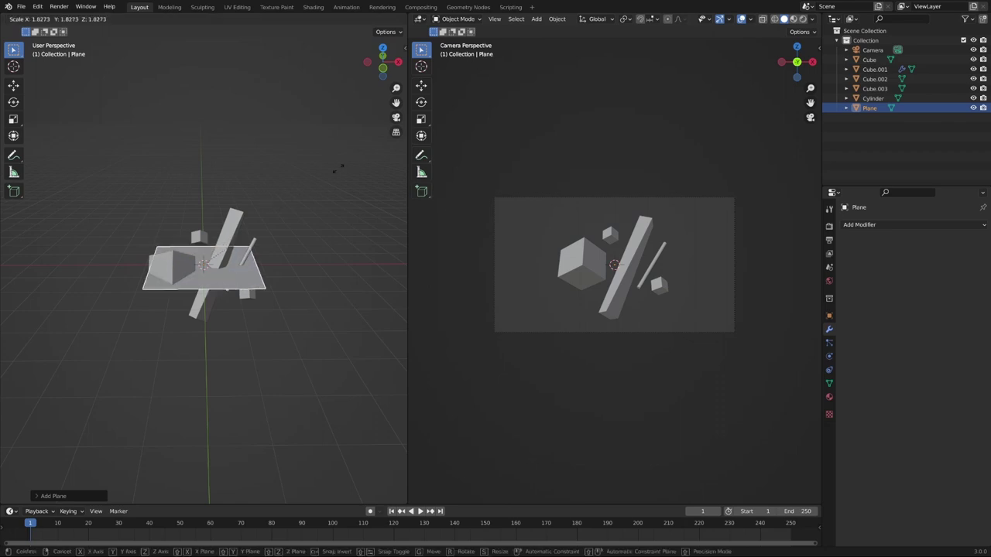
click(313, 103)
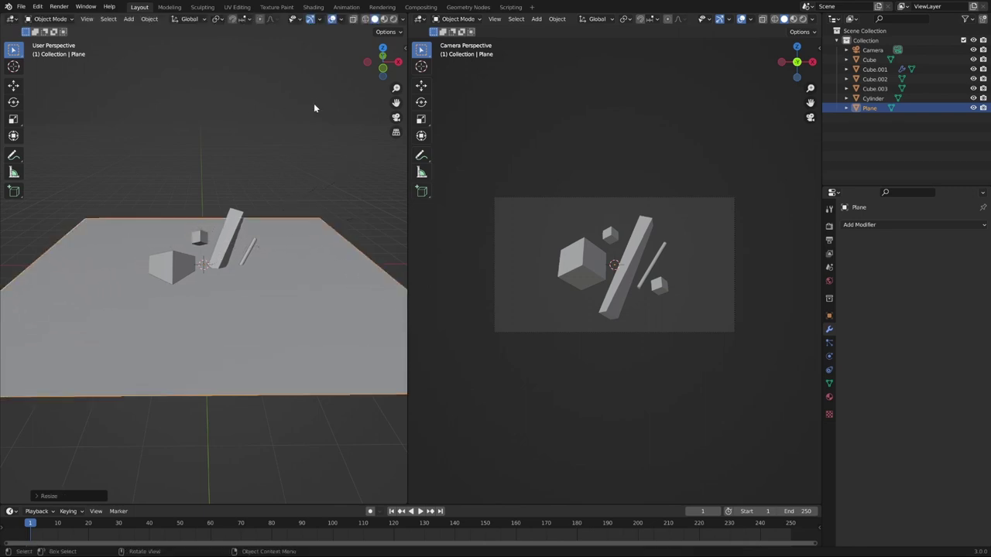
- Lower the floor plane along the global Z axis to the tall box's lower end and deselect it
key(g)
key(z)
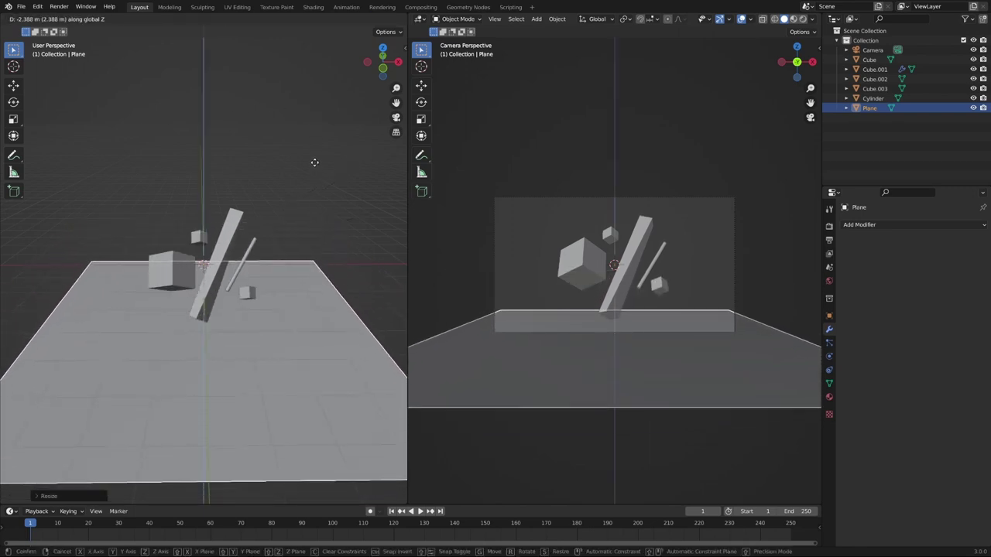
click(285, 173)
click(275, 173)
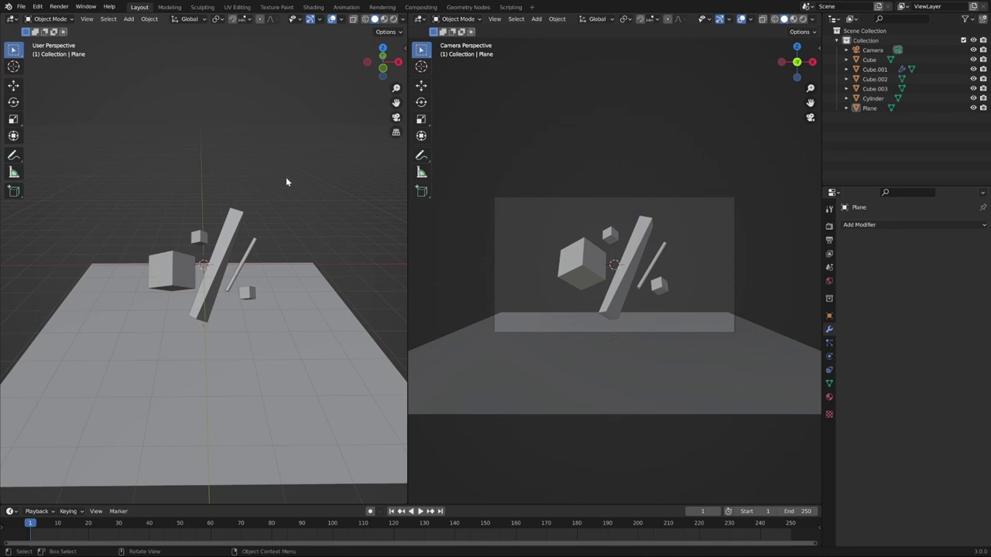
middle_drag(286, 176, 267, 226)
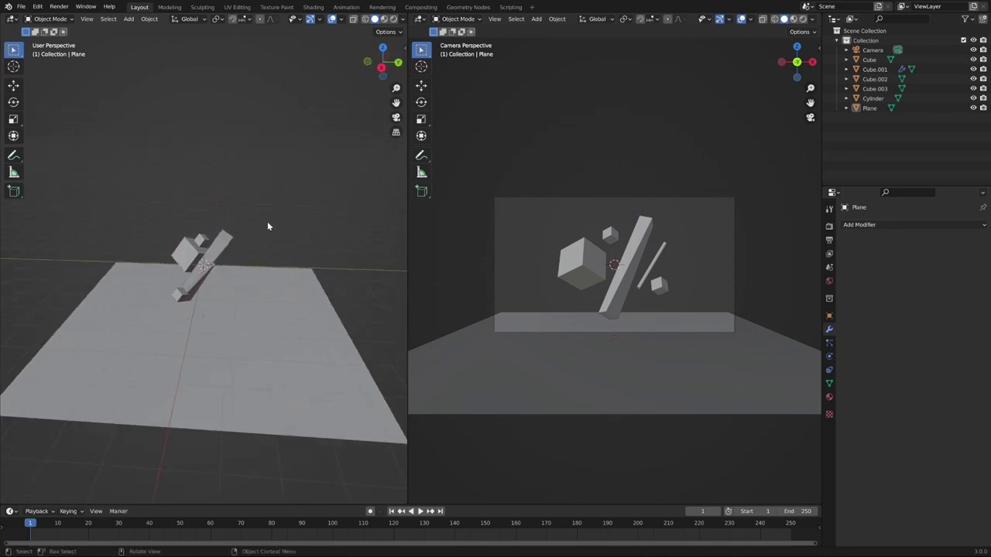
middle_drag(301, 427, 371, 421)
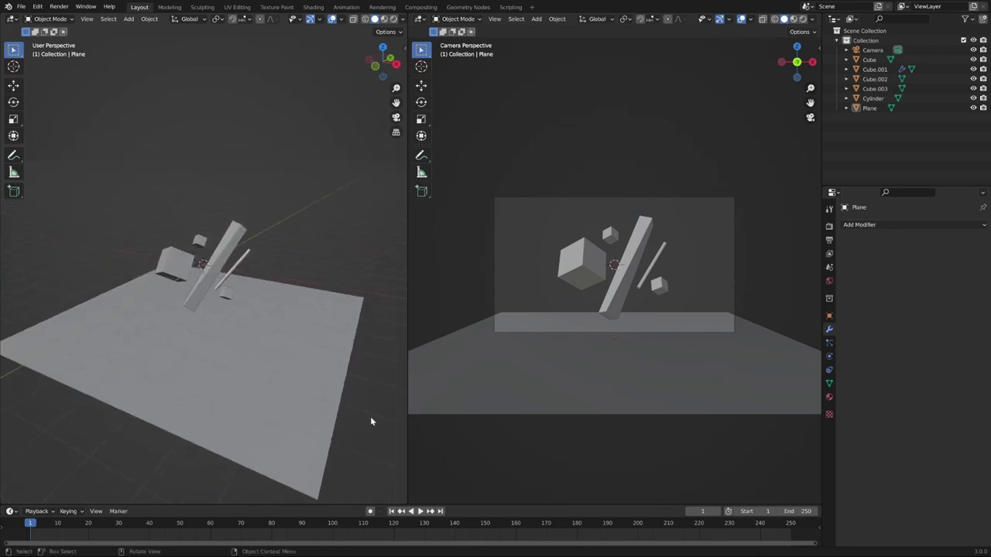
- Raise the floor plane slightly along the global Z axis
middle_drag(315, 214, 181, 213)
click(252, 376)
key(g)
key(z)
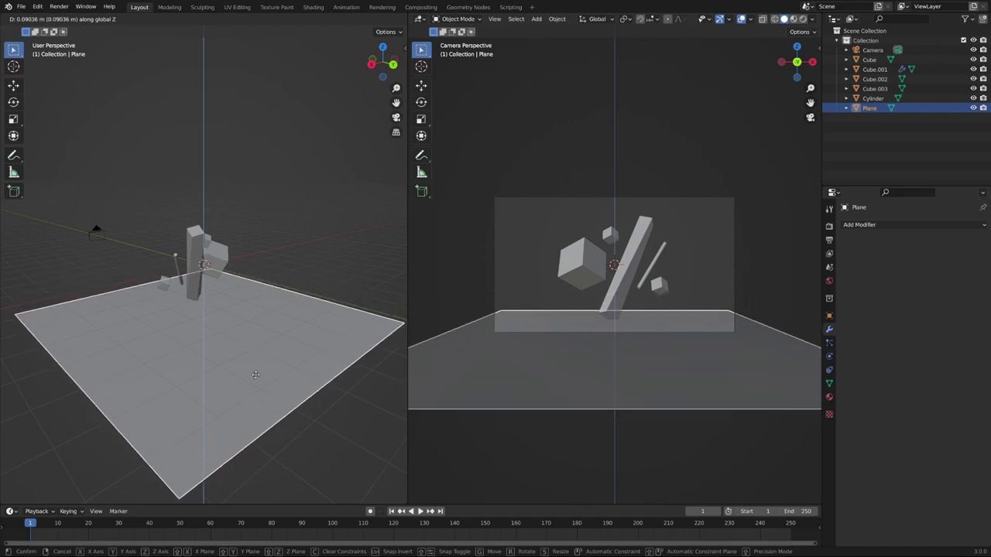
click(255, 371)
middle_drag(205, 328, 236, 330)
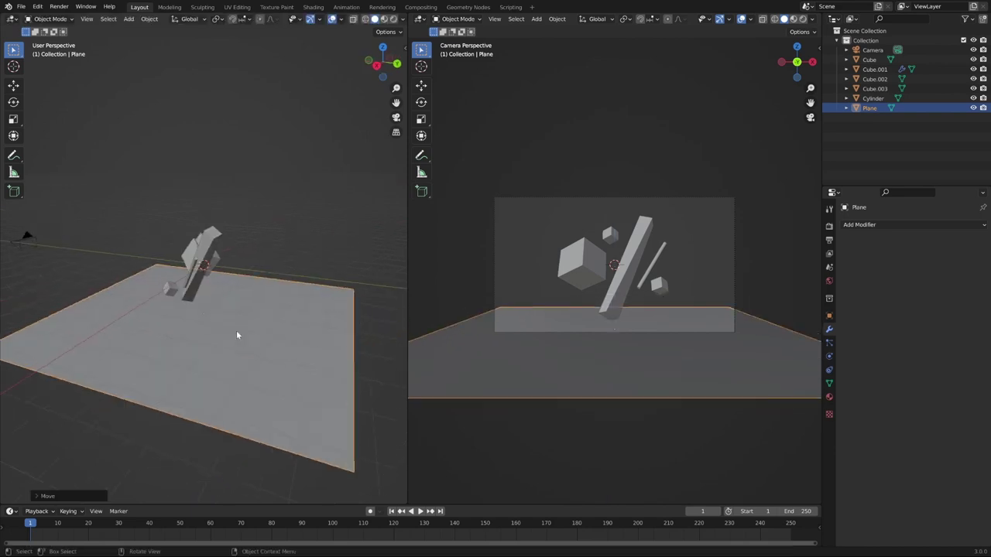
- In Edit Mode, extrude the floor plane's far edge along the global Y axis to extend the floor well behind the objects
key(Tab)
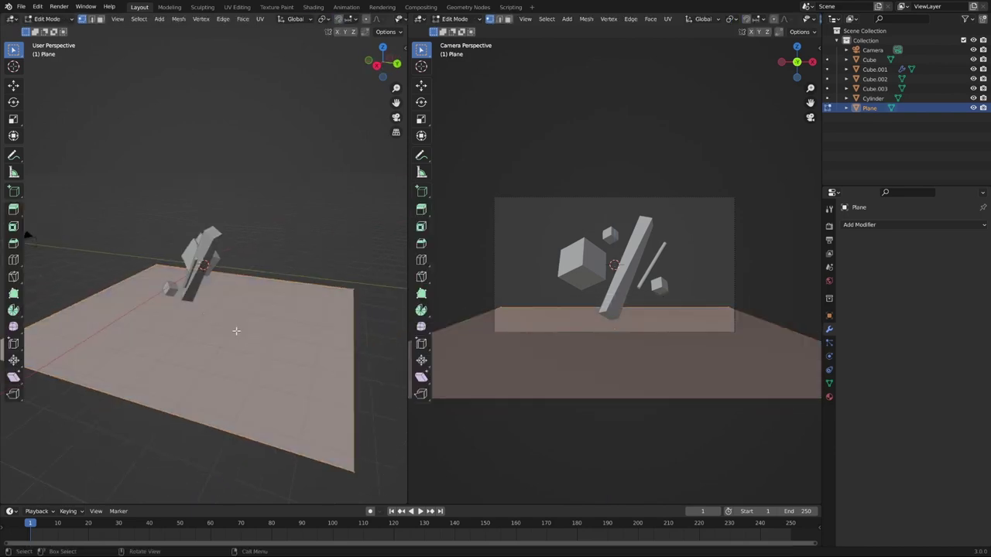
click(331, 268)
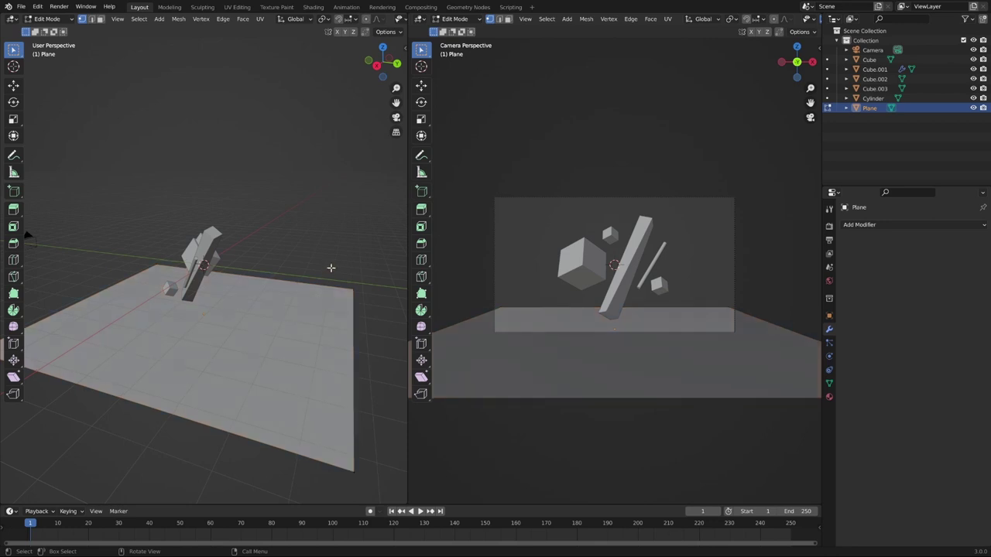
click(91, 20)
click(353, 388)
middle_drag(367, 396, 247, 365)
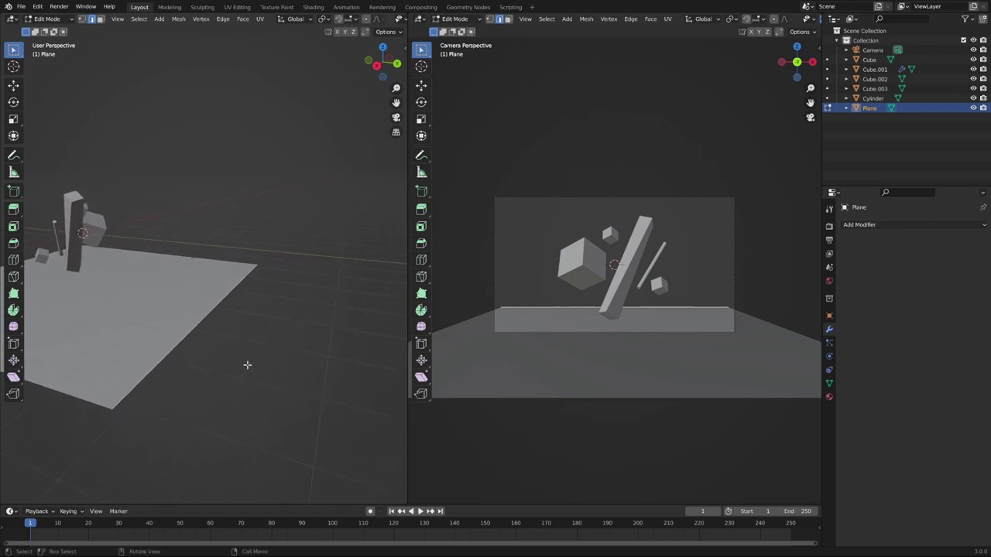
key(g)
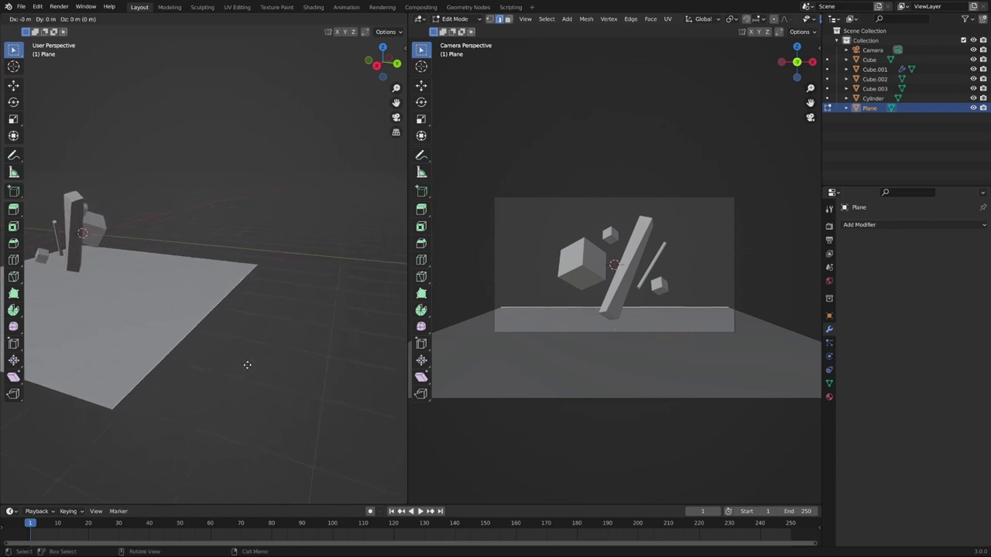
key(y)
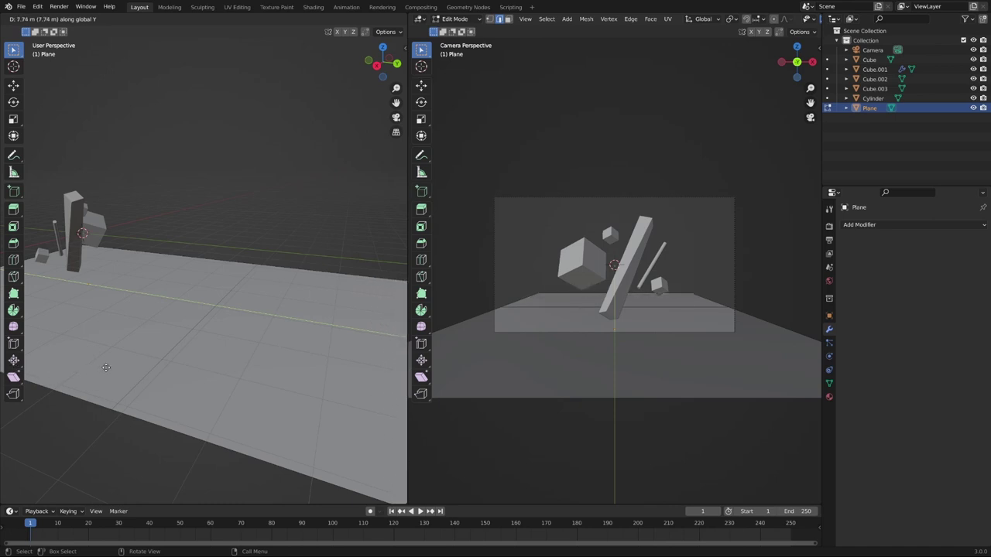
click(155, 364)
- Extrude the extended floor's rear edge straight up along the global Z axis into a tall back wall
middle_drag(230, 361, 188, 366)
scroll(298, 364, down, 3)
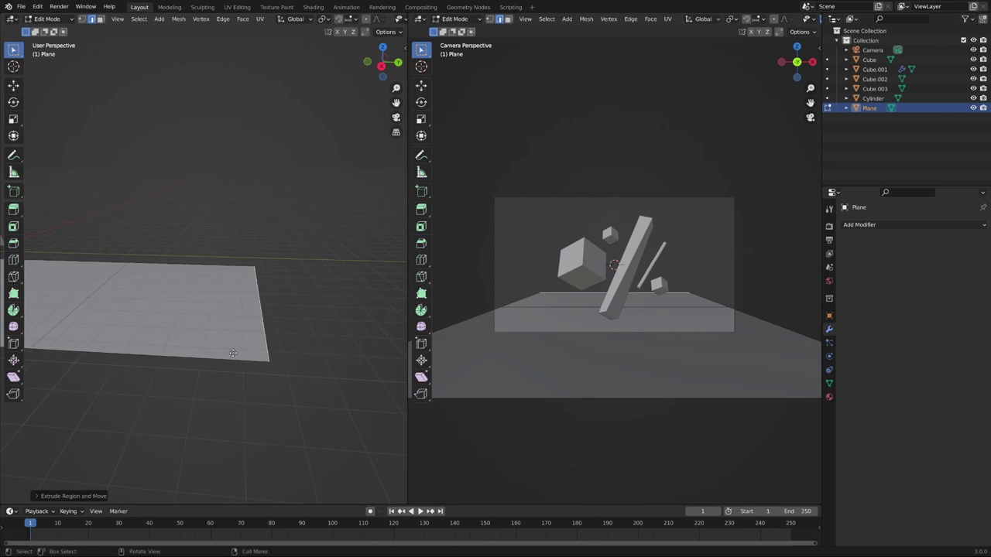
key(e)
key(z)
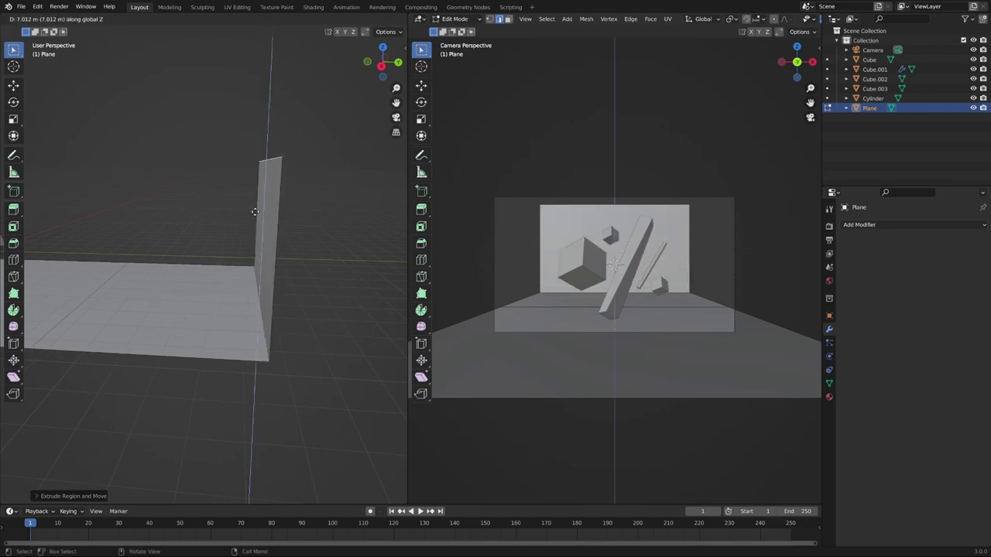
click(254, 126)
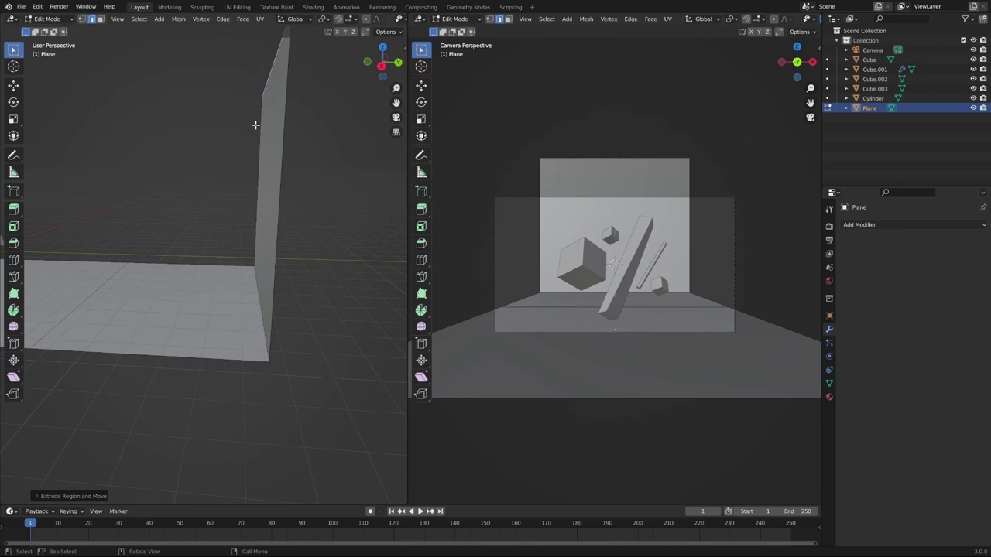
- Bevel the edge between floor and back wall into a wide curve with 26 segments, return to Object Mode and deselect the plane
middle_drag(169, 390, 235, 362)
click(282, 303)
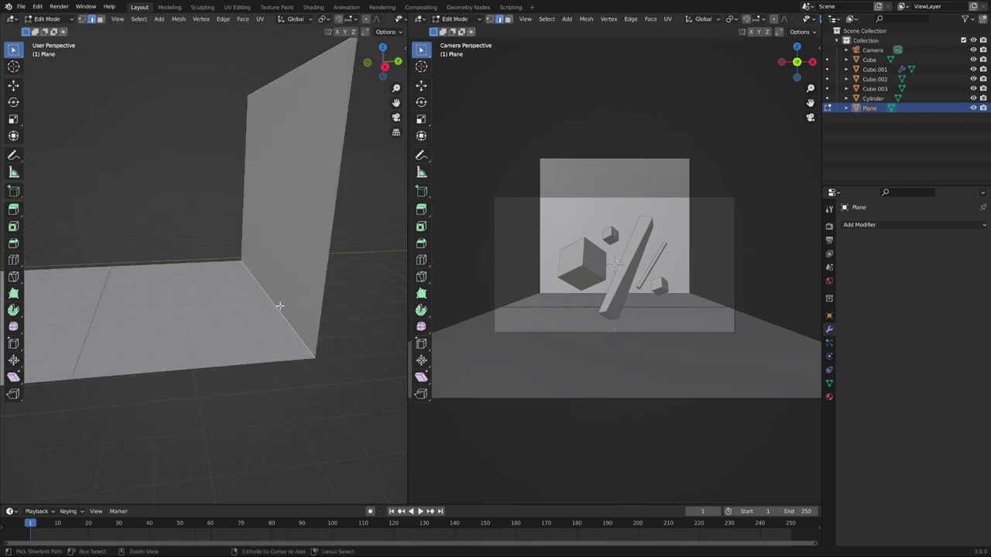
key(ctrl+b)
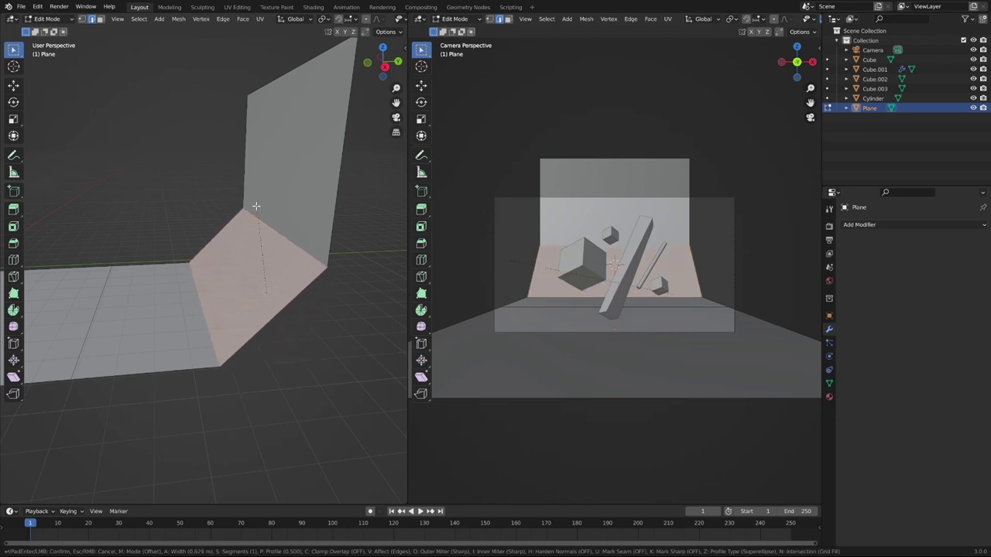
scroll(309, 239, up, 6)
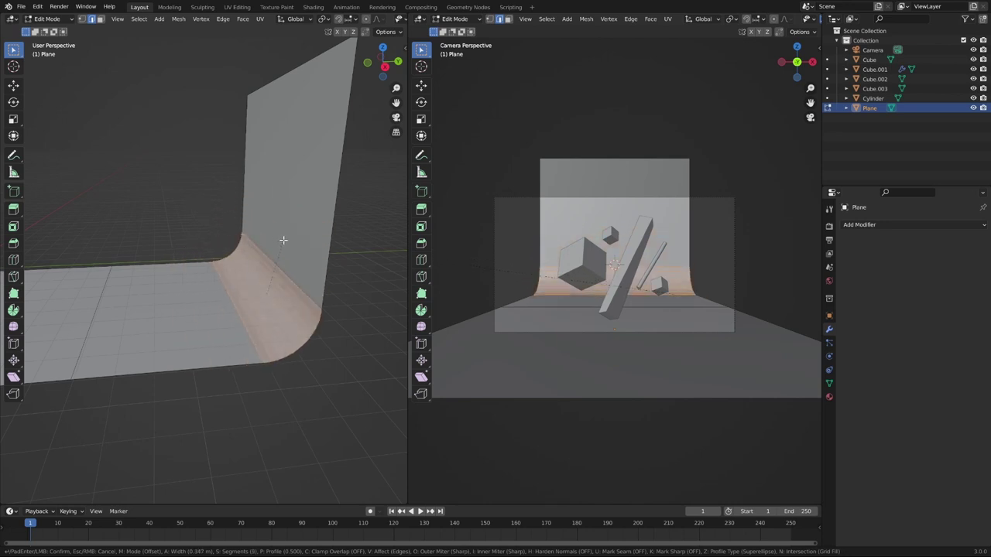
scroll(283, 240, up, 15)
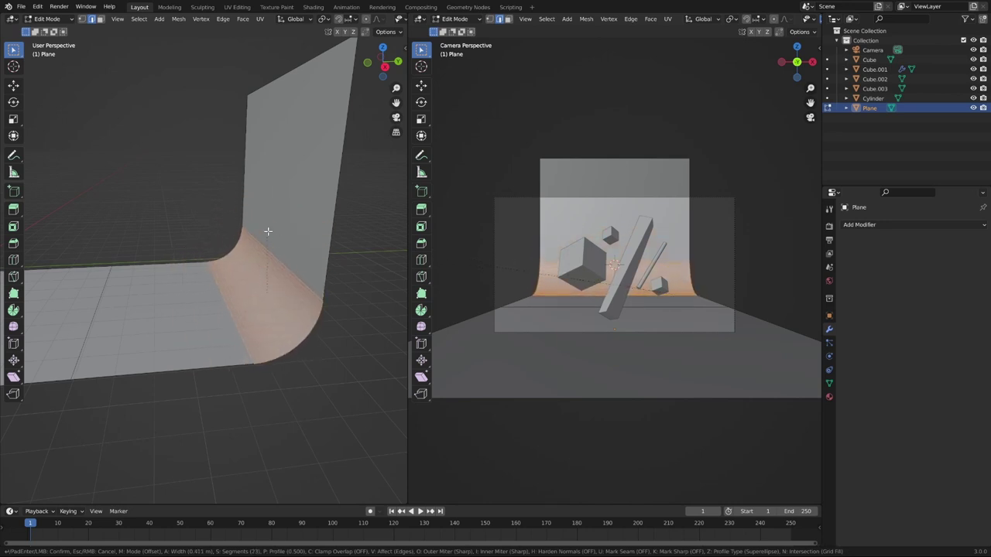
scroll(267, 231, up, 3)
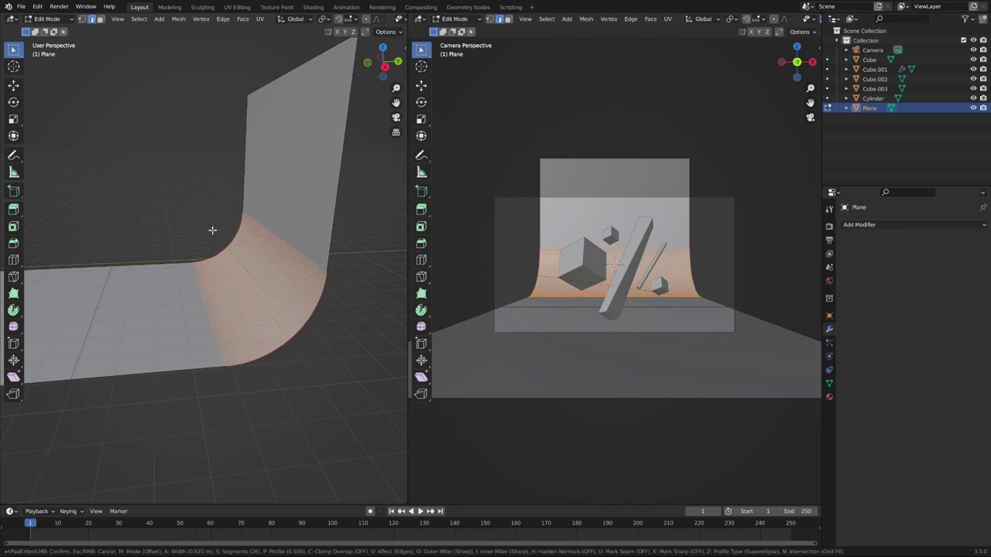
click(204, 228)
key(Tab)
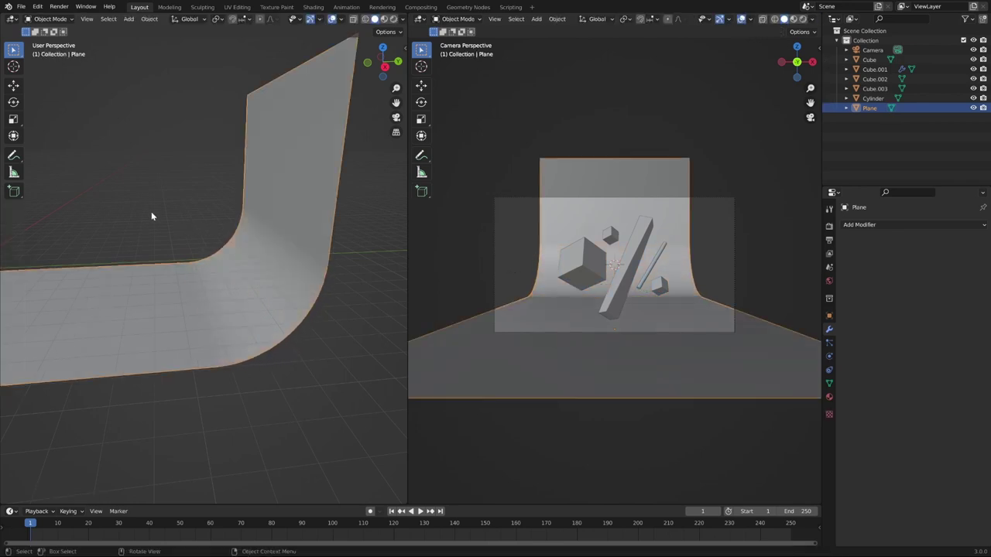
click(151, 214)
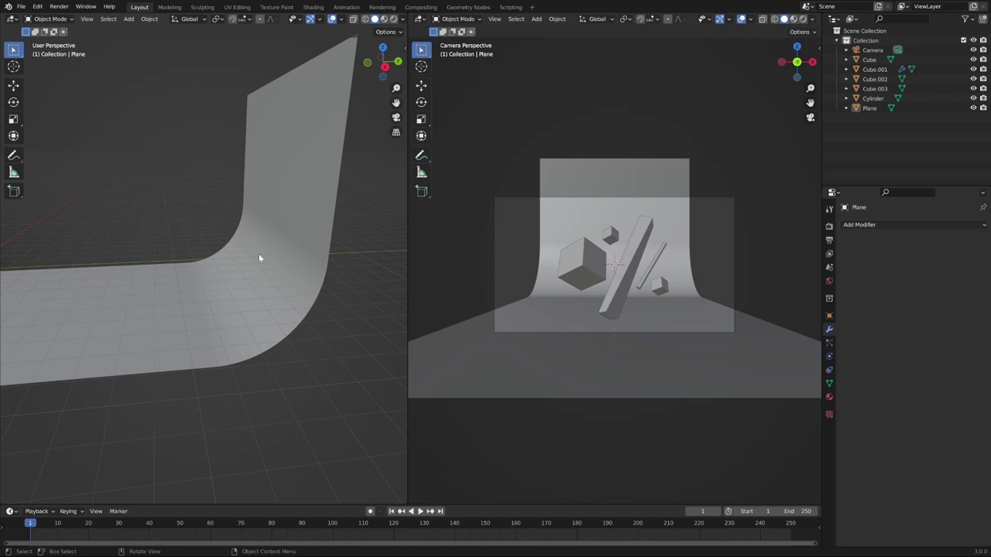
- Apply smooth shading to the curved backdrop plane and deselect it
click(289, 226)
right_click(290, 227)
click(290, 226)
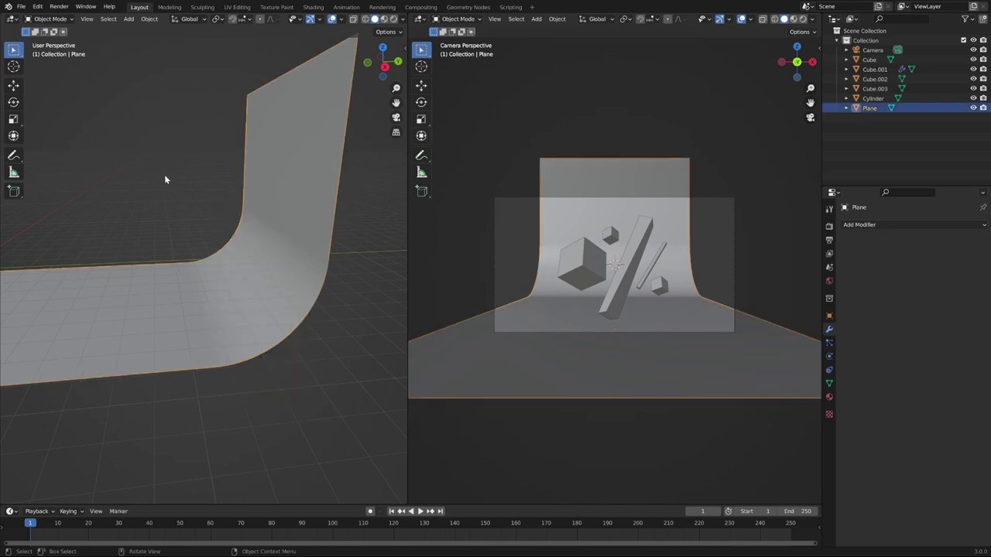
key(Tab)
key(Tab)
right_click(302, 186)
click(301, 183)
middle_drag(134, 194, 316, 209)
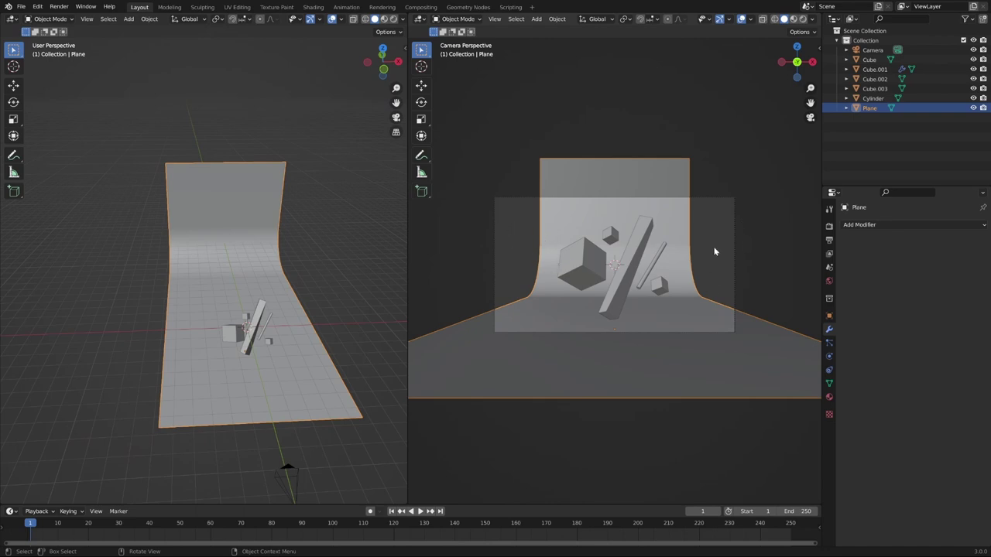
click(325, 227)
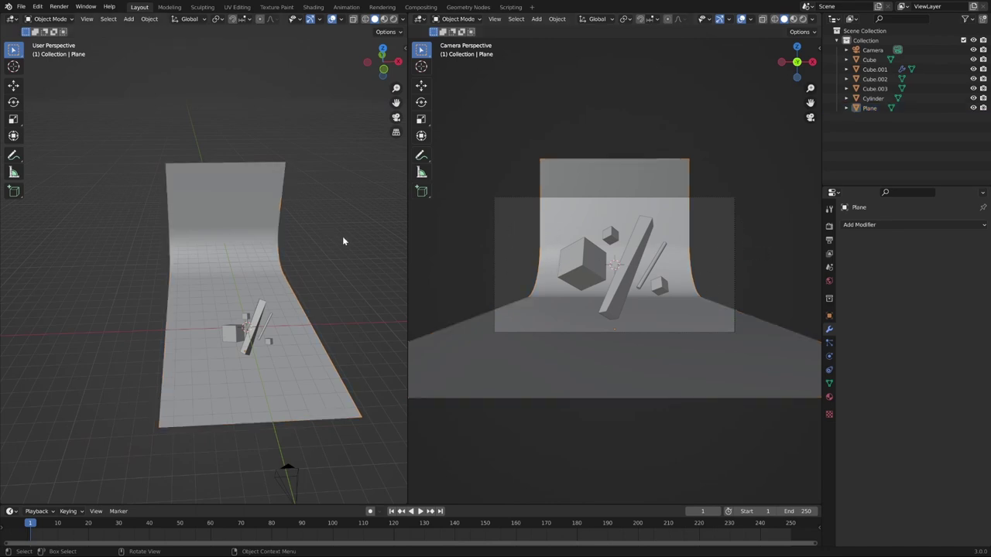
- Scale the backdrop along the global X axis until it extends past both sides of the camera frame, and deselect it
middle_drag(342, 236, 367, 224)
click(195, 217)
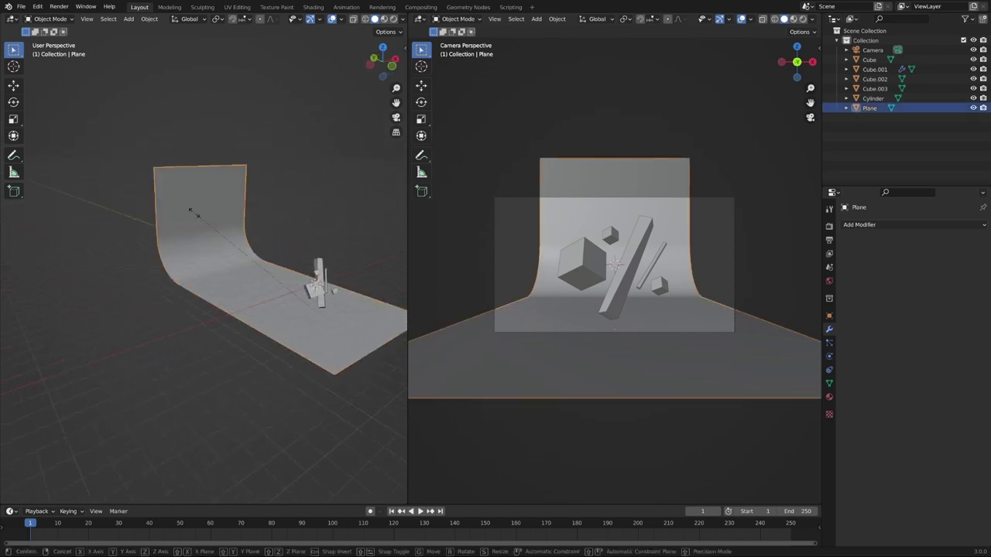
key(s)
key(x)
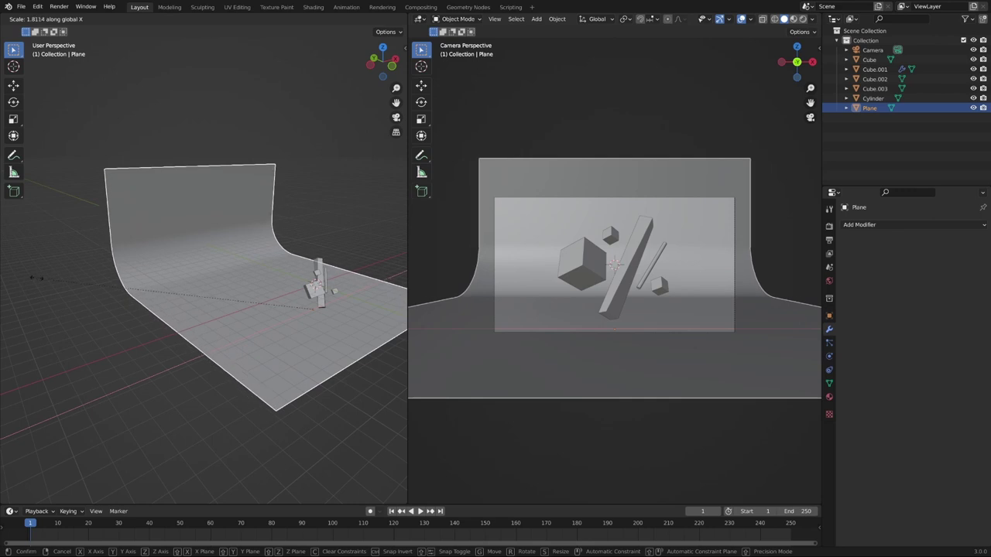
click(284, 294)
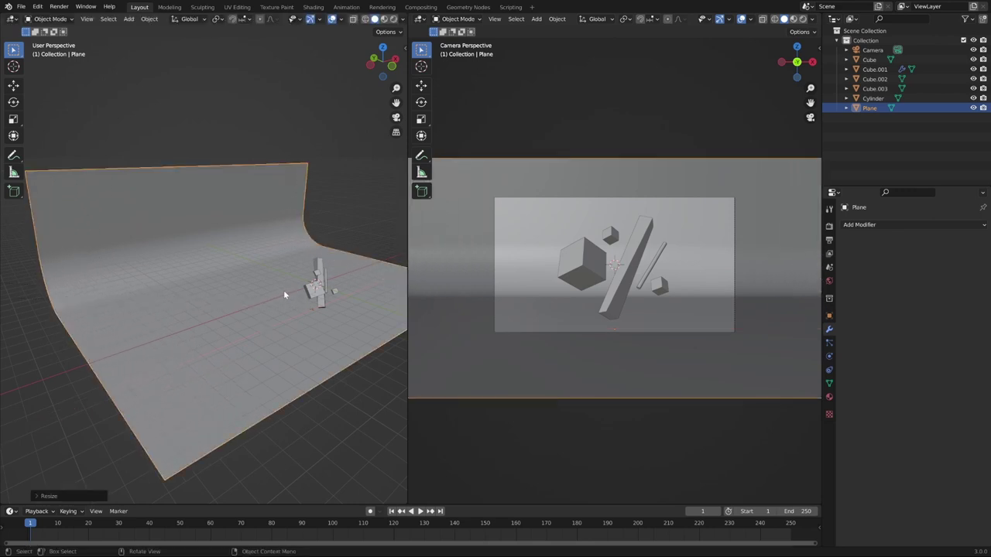
click(226, 118)
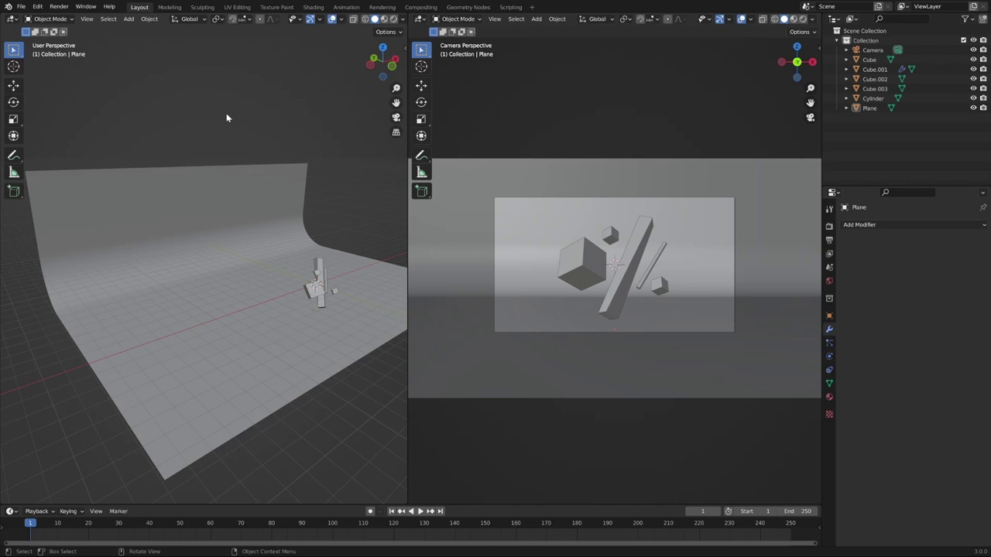
- Set the World background color to pure black with a value of 0
key(z)
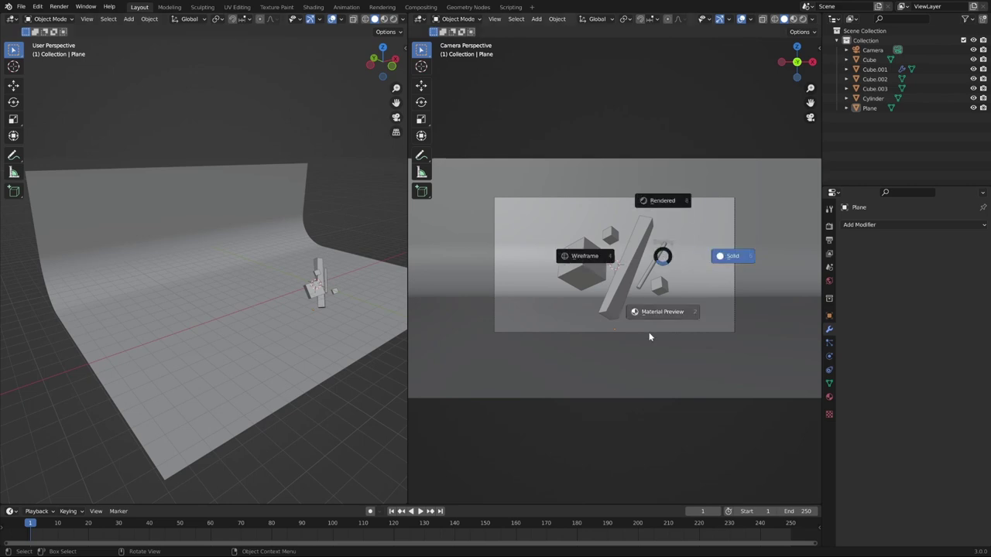
click(646, 313)
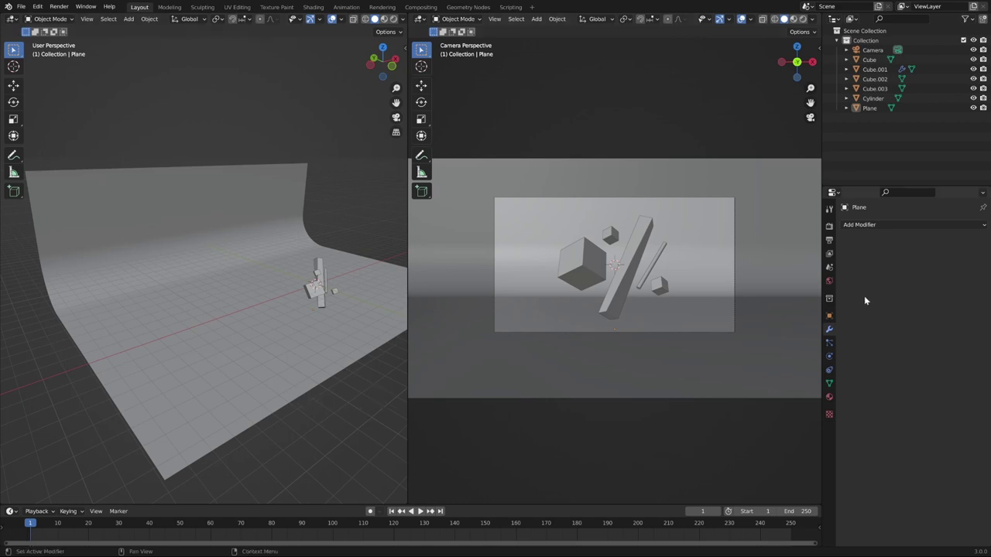
click(829, 281)
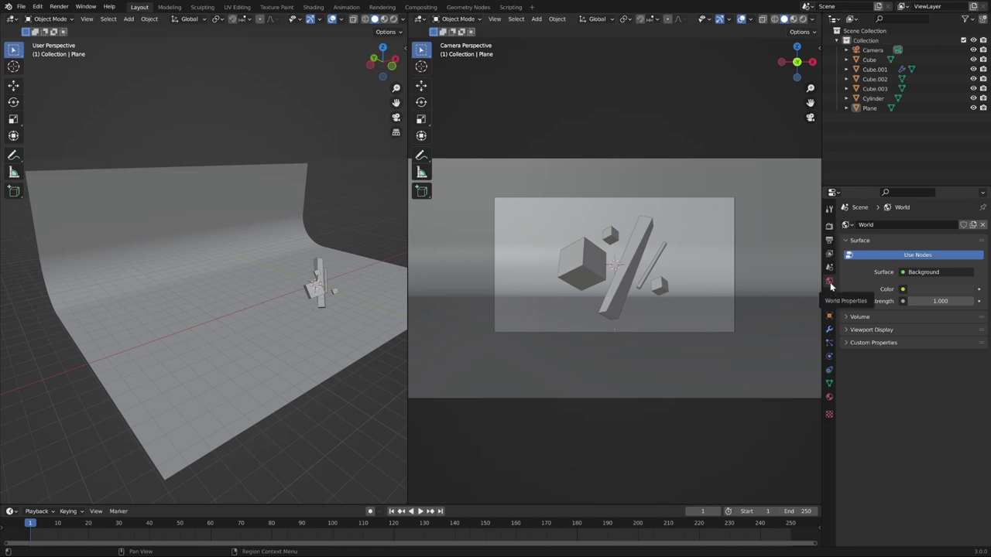
click(925, 291)
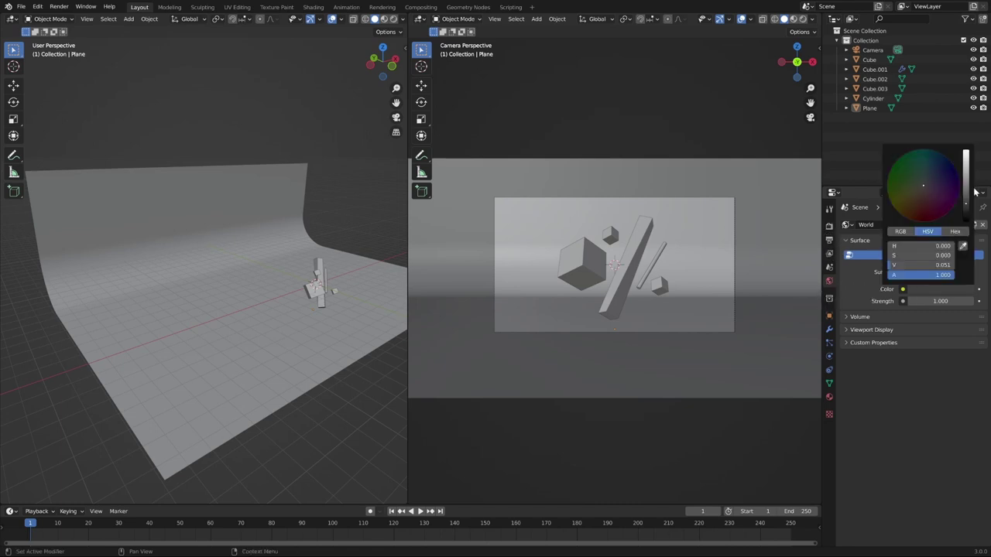
drag(968, 211, 966, 220)
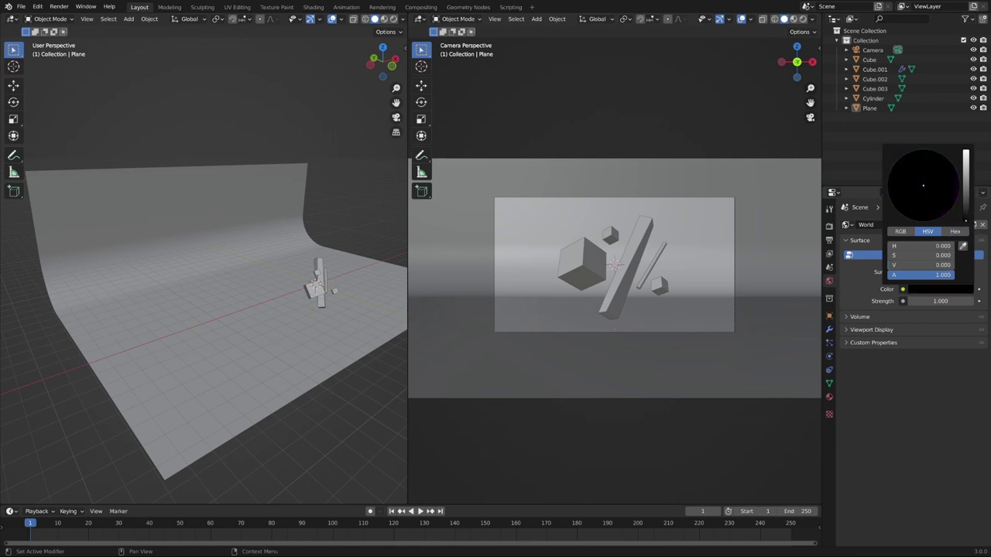
- Preview the camera view in Rendered shading with the black world, and return it to Solid
key(z)
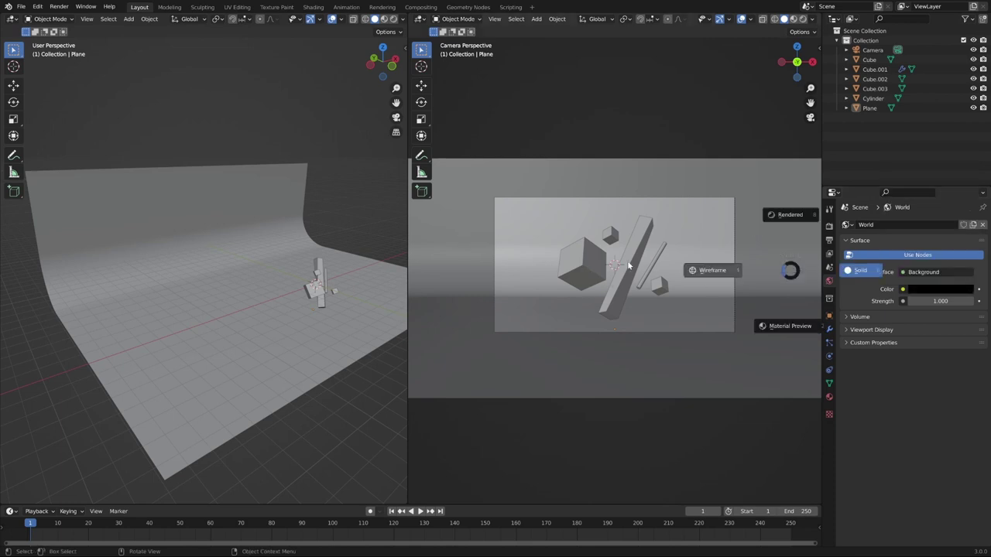
click(789, 214)
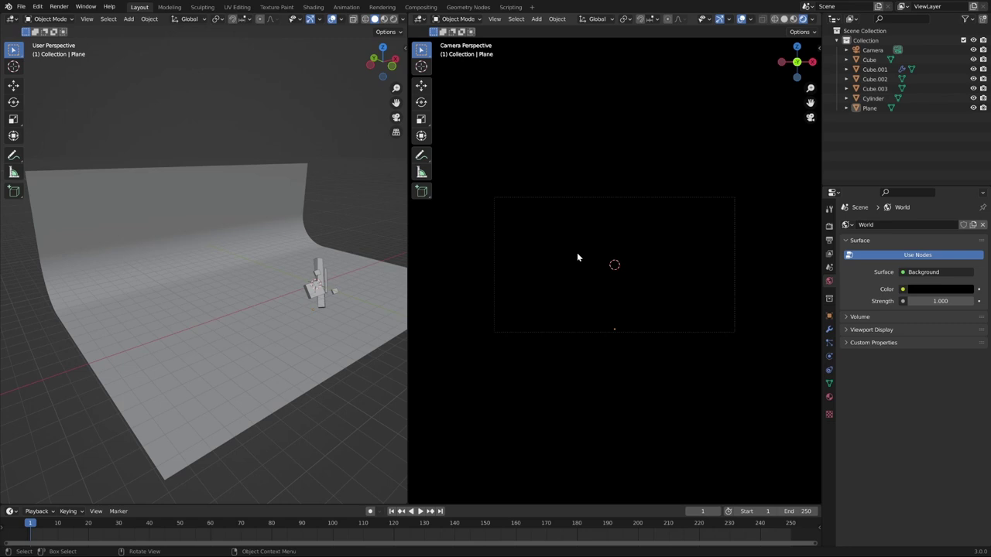
key(z)
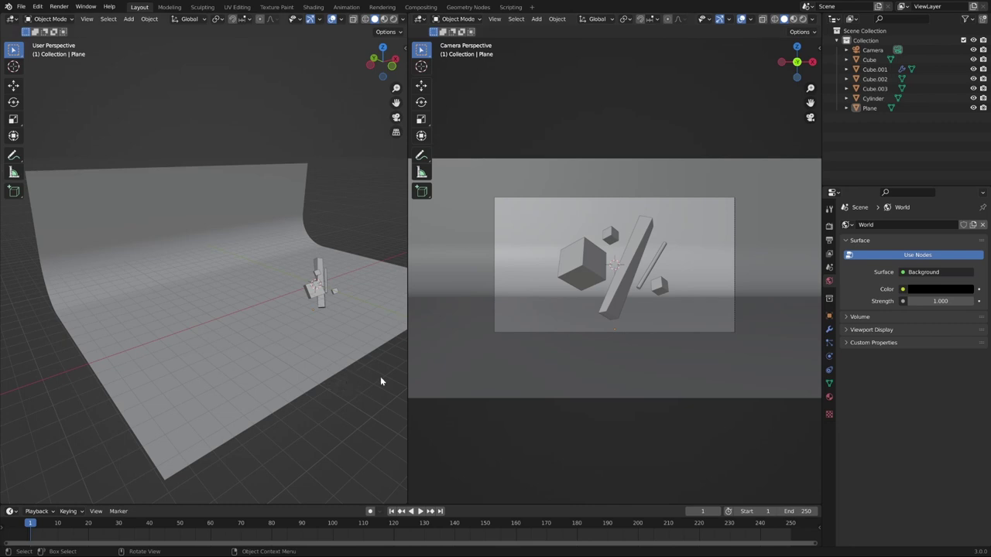
- Add an area light and raise it along the global Z axis to just above the objects
middle_drag(370, 384, 314, 379)
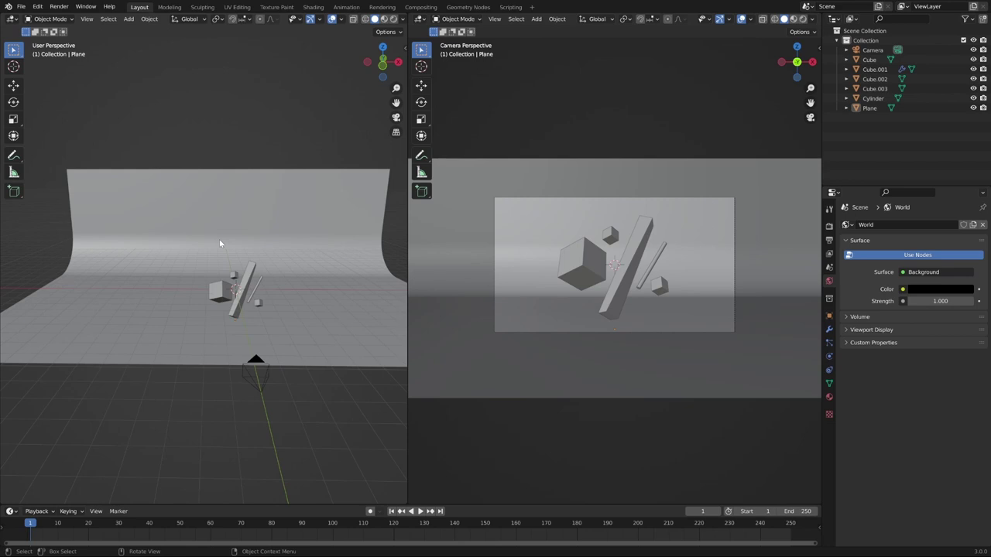
key(shift+a)
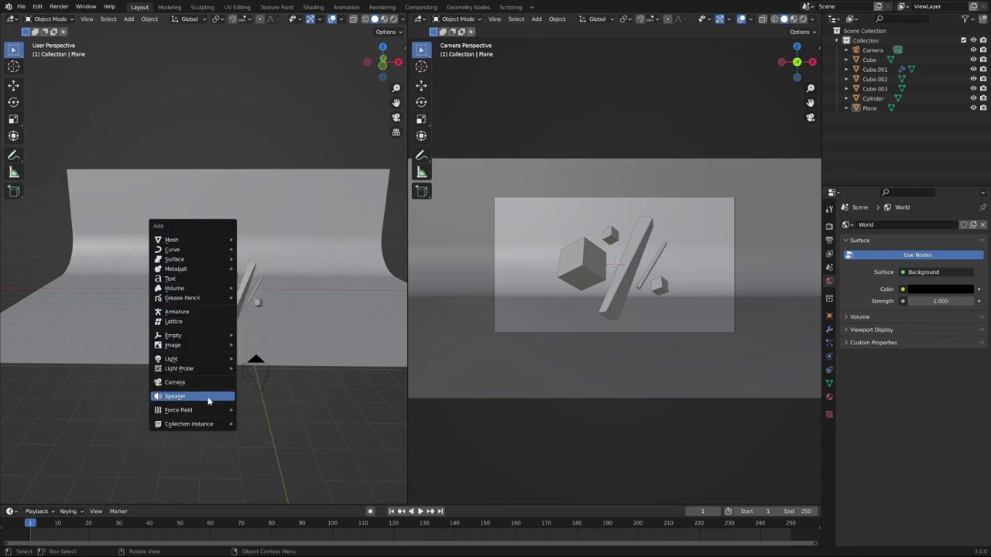
mouse_move(209, 361)
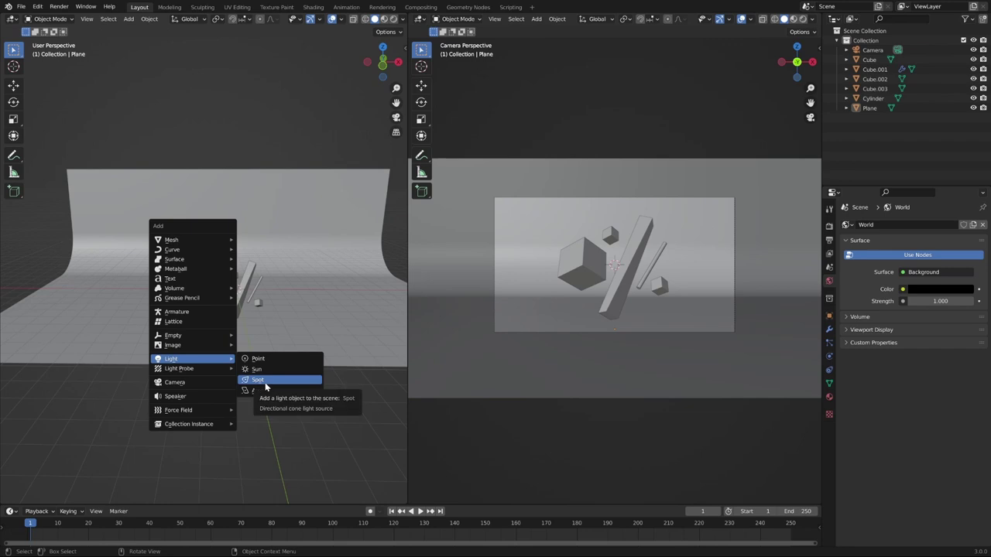
click(268, 392)
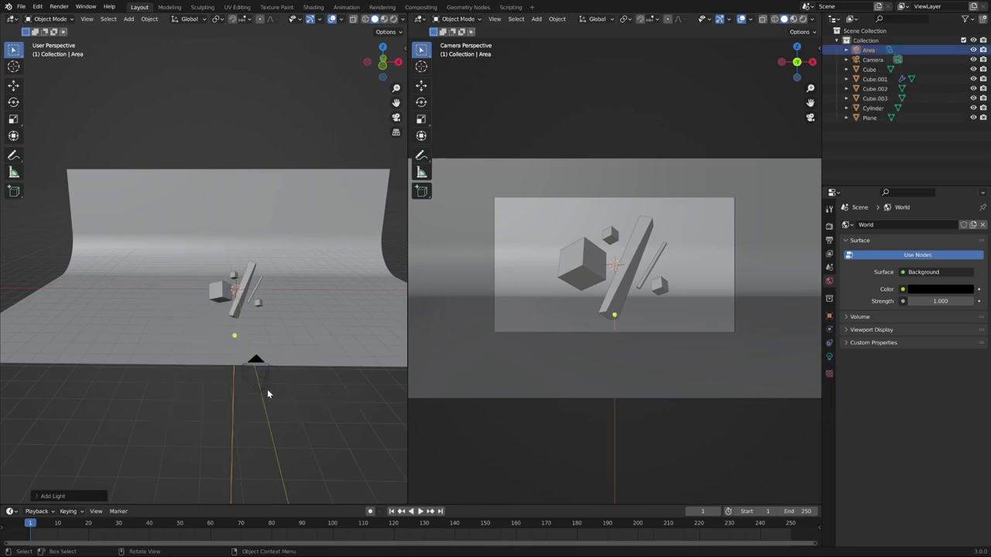
key(g)
key(z)
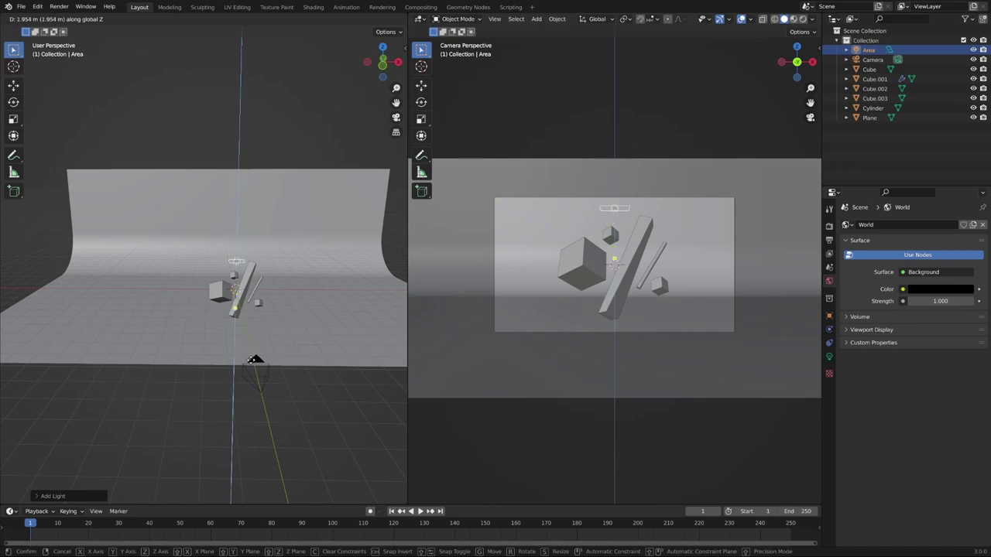
click(254, 356)
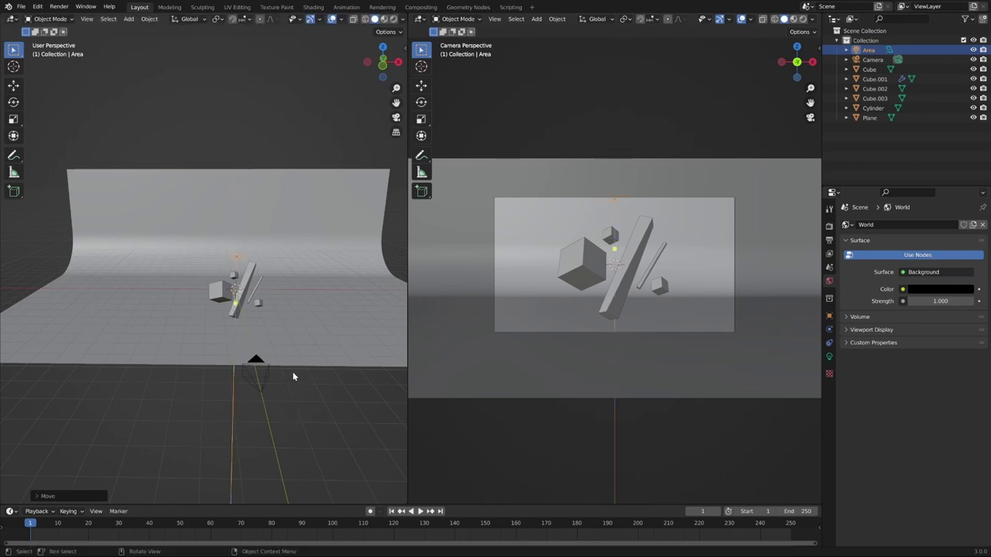
- Display the camera view in Rendered shading and deselect the area light
key(z)
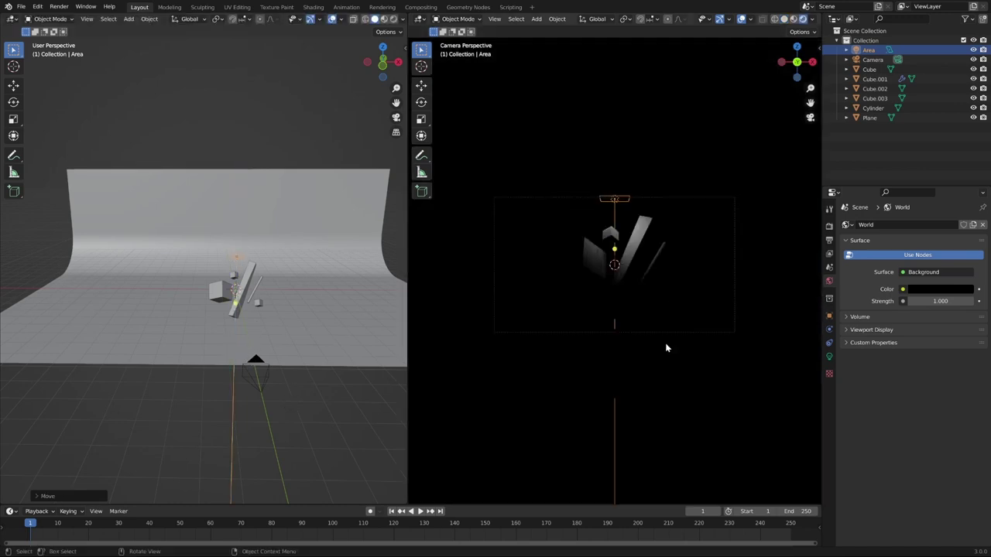
click(713, 415)
scroll(671, 311, up, 2)
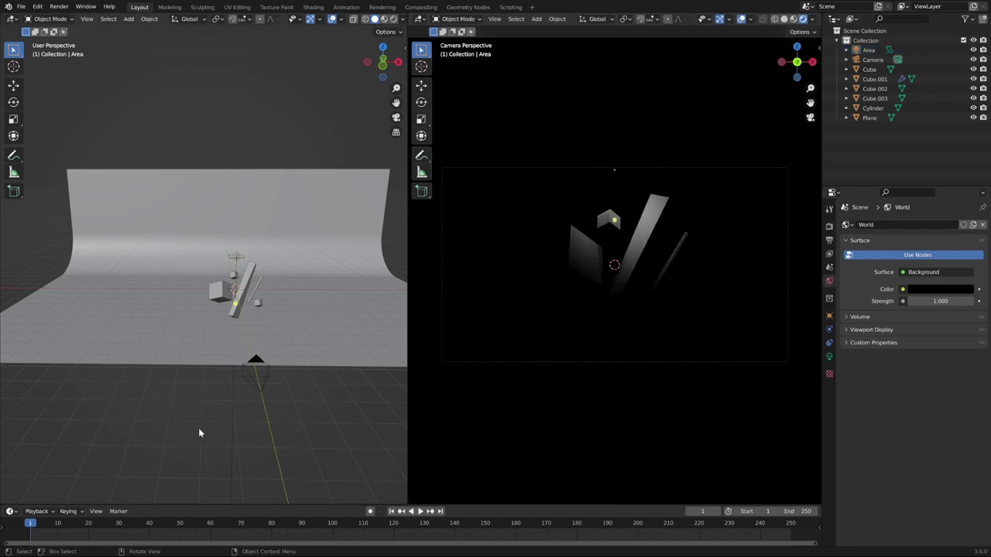
- Select the area light and raise it slightly further along the global Z axis, beyond the camera frame's upper edge
click(251, 246)
click(239, 333)
click(868, 51)
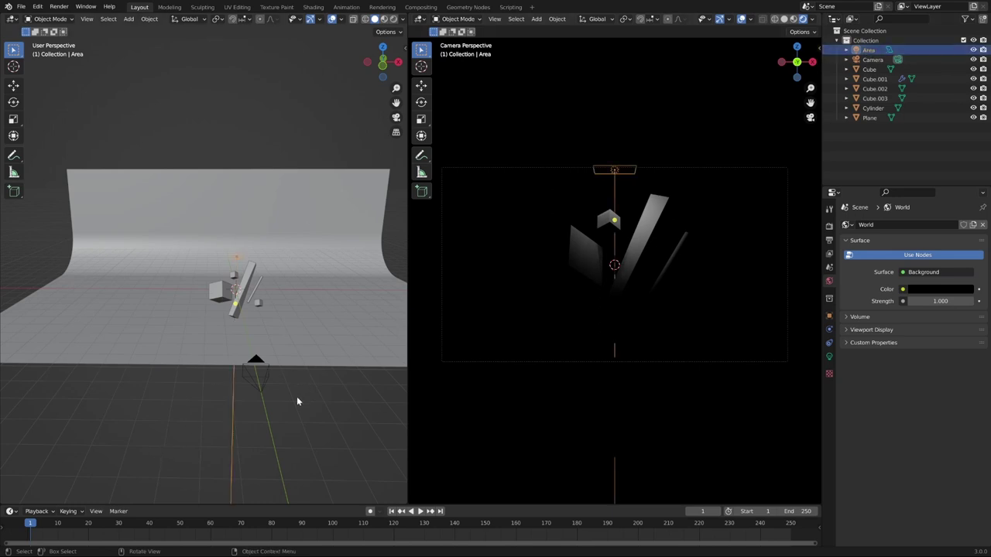
mouse_move(190, 411)
middle_down()
mouse_move(194, 405)
mouse_move(190, 412)
middle_up()
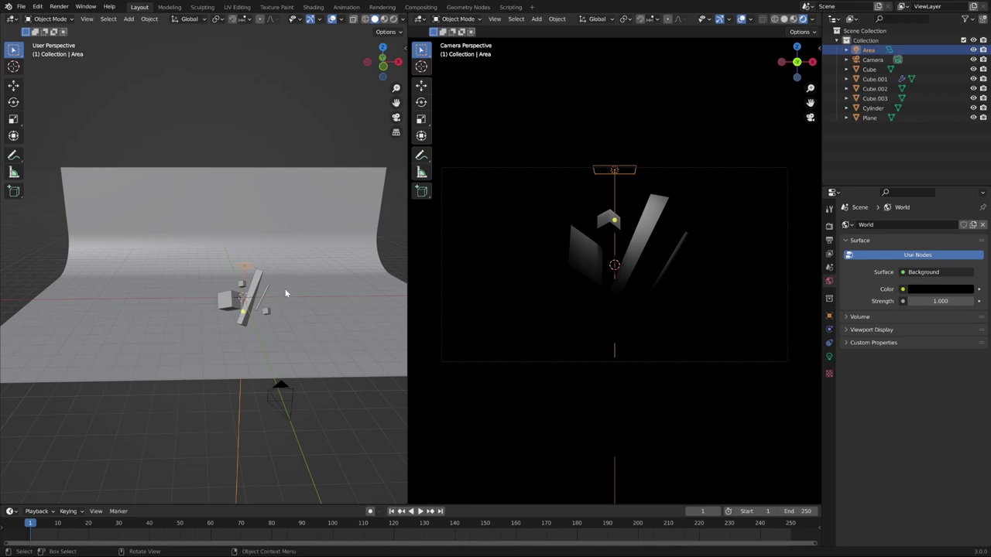
scroll(270, 295, up, 5)
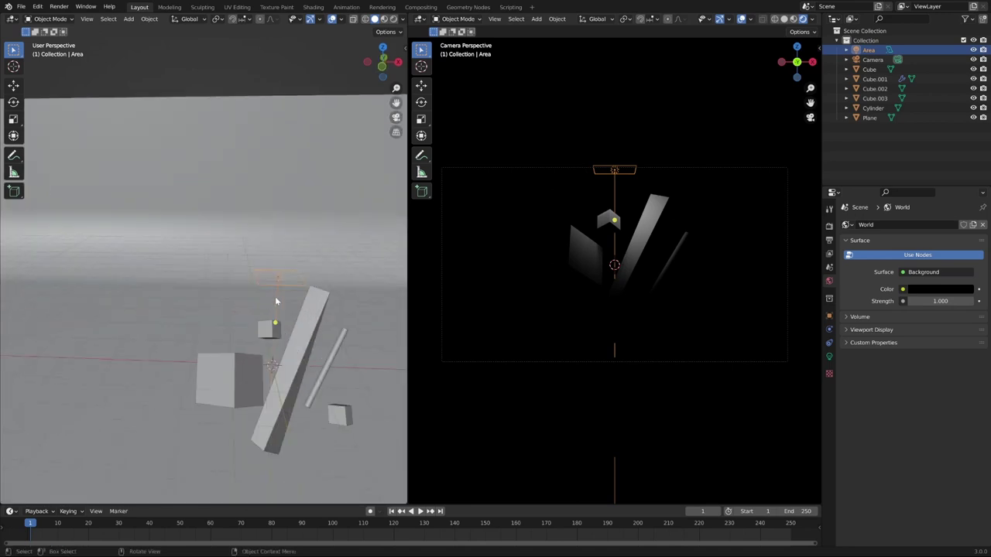
scroll(294, 304, down, 4)
key(g)
key(z)
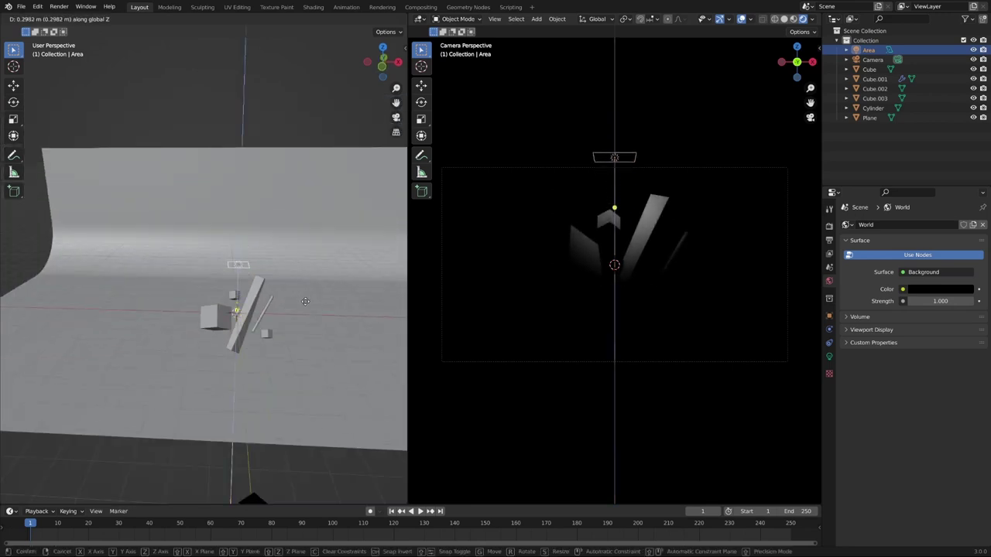
click(302, 307)
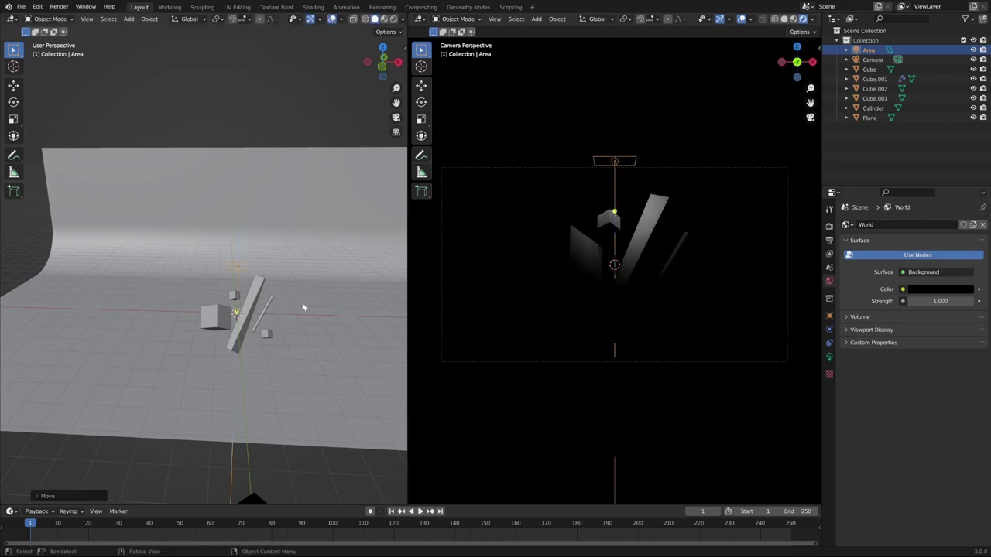
- Duplicate the area light and move the copy about 2.5 m along the positive global X axis
middle_drag(302, 291, 302, 282)
scroll(302, 282, up, 2)
scroll(303, 282, down, 2)
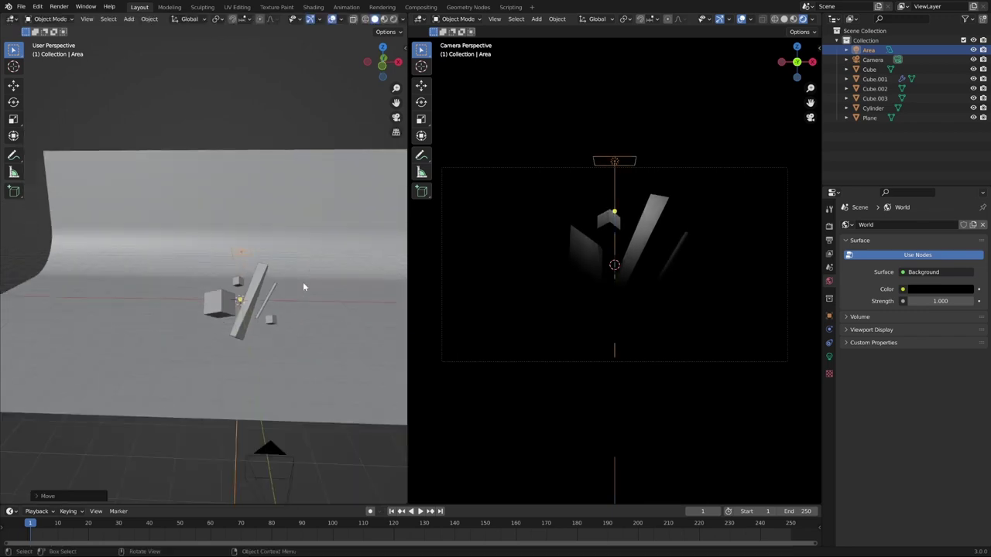
key(shift+d)
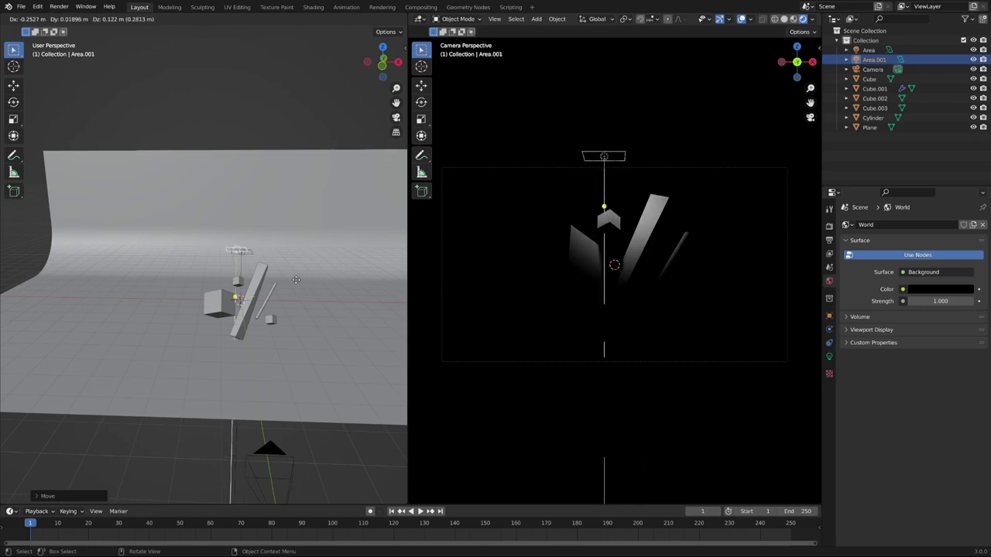
key(x)
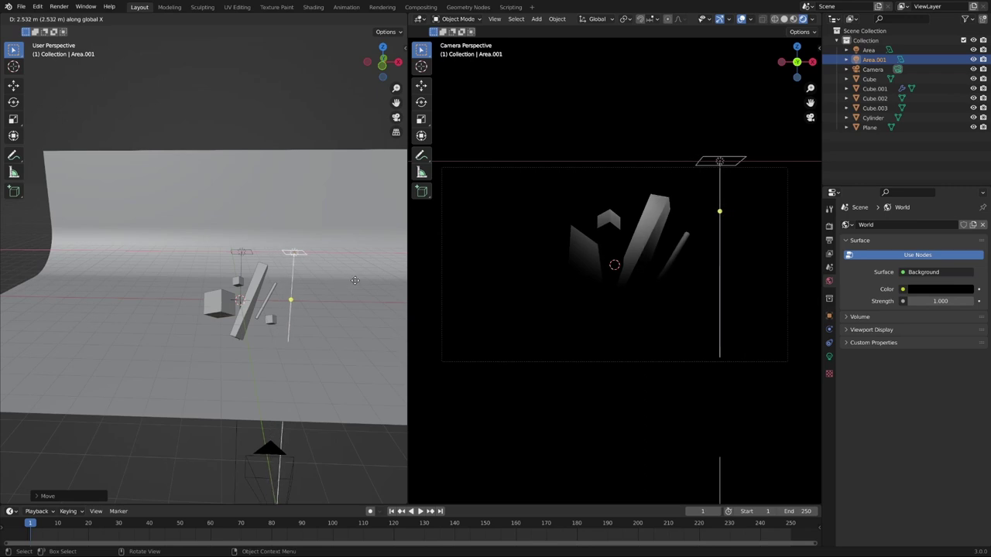
click(290, 289)
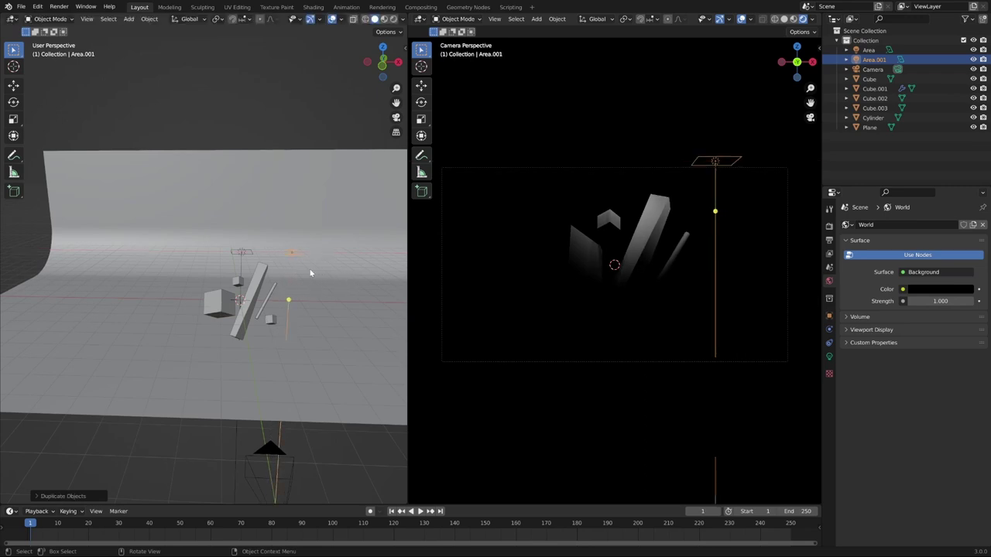
- Duplicate that side light, move the copy about 5.2 m along negative global X to the opposite side, and deselect it
key(shift+d)
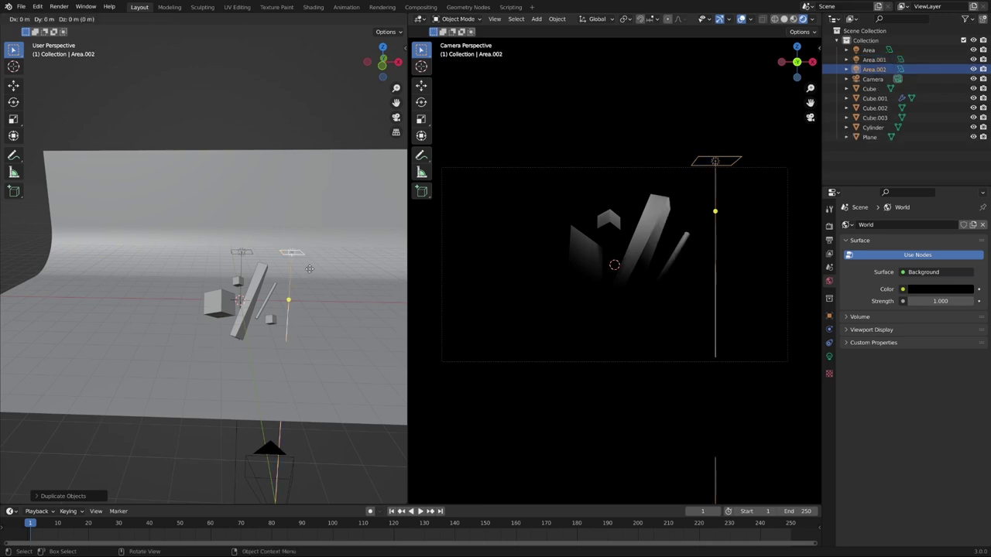
key(x)
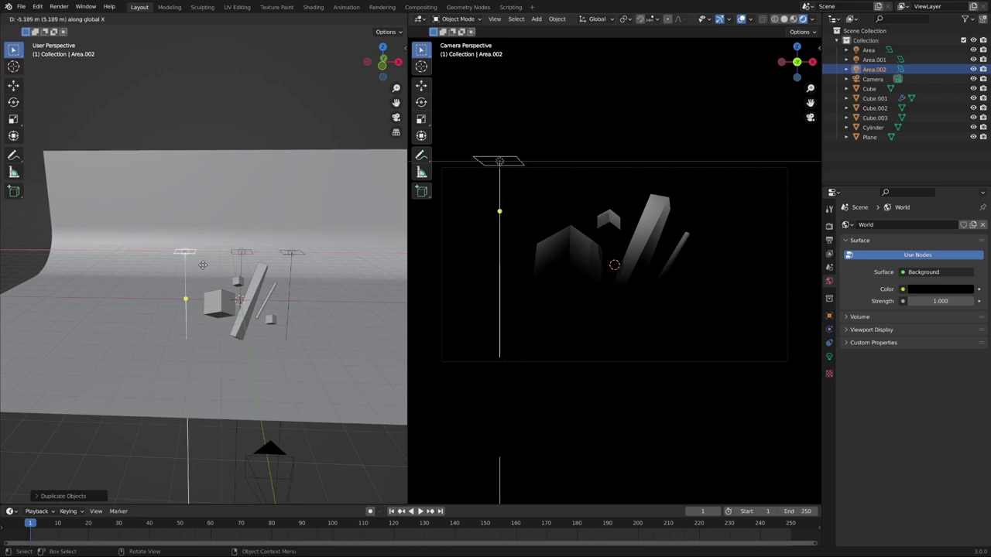
click(203, 264)
click(366, 466)
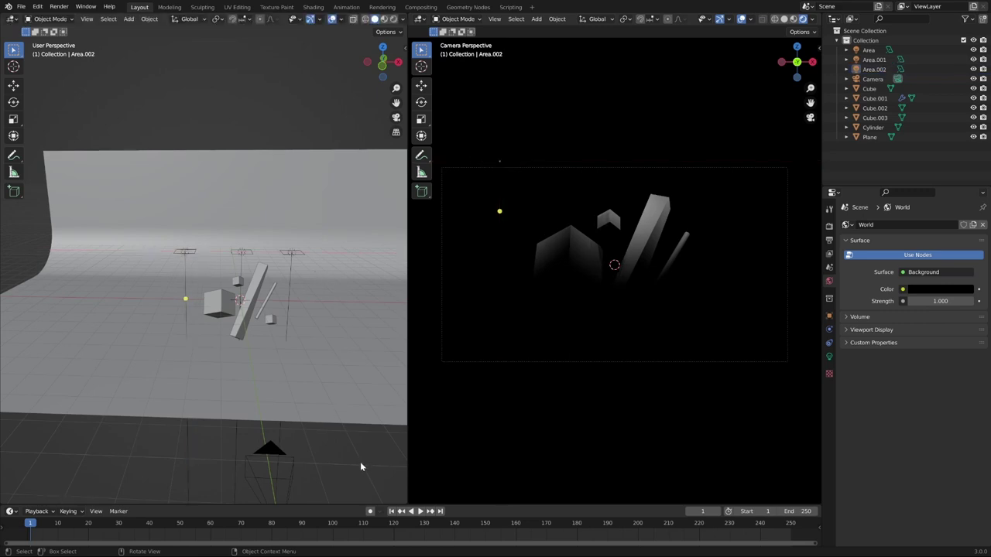
- Rotate the area light on the positive X side just over 30 degrees around global Y to aim it at the objects
click(204, 255)
click(242, 254)
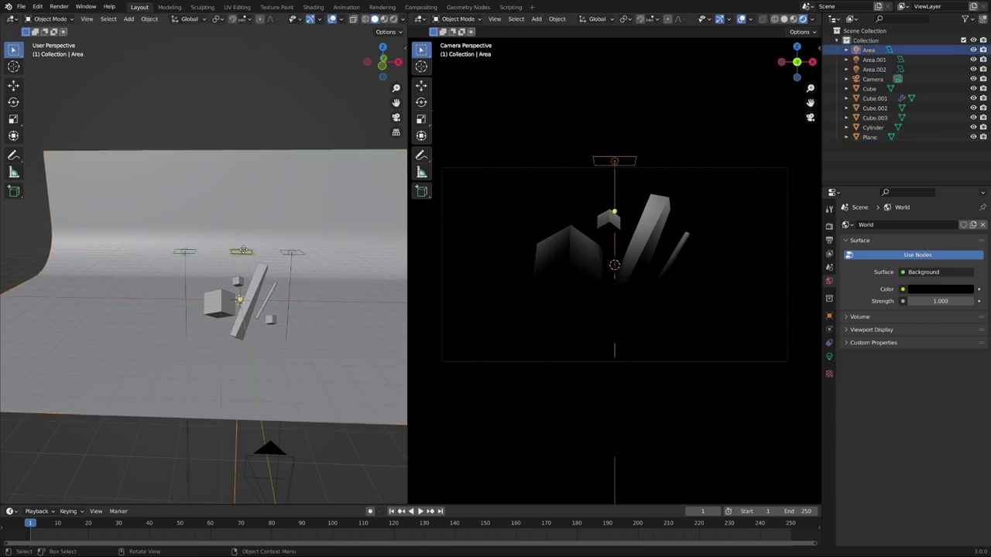
click(293, 252)
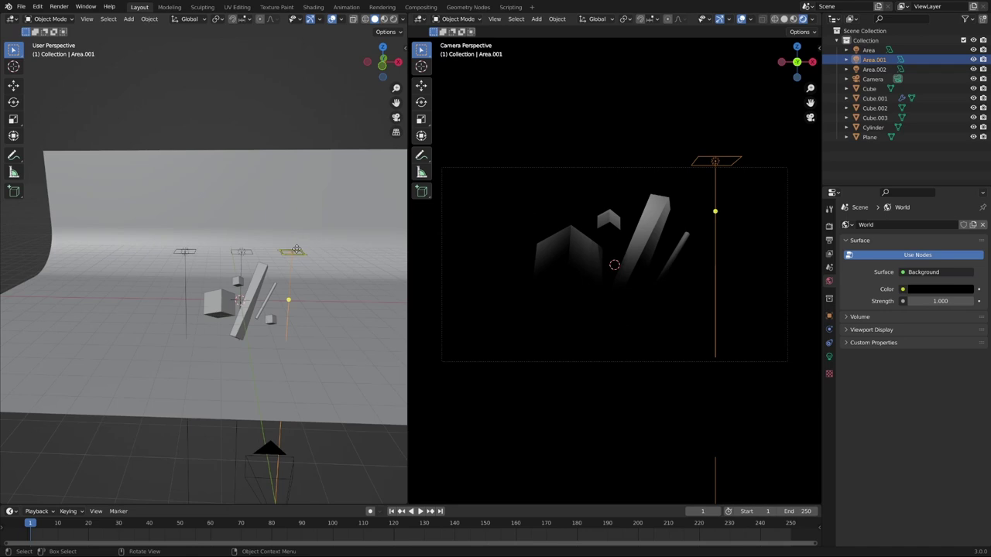
key(r)
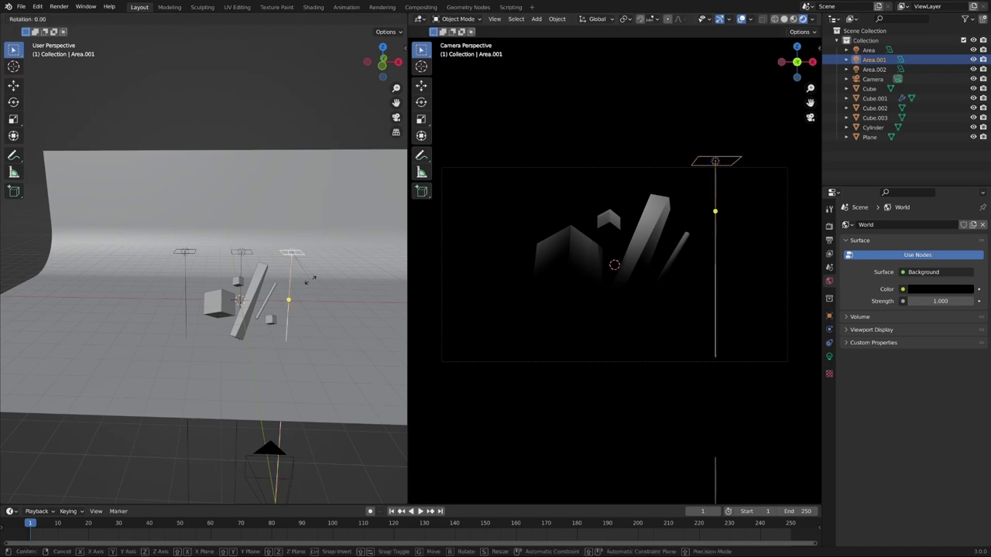
key(x)
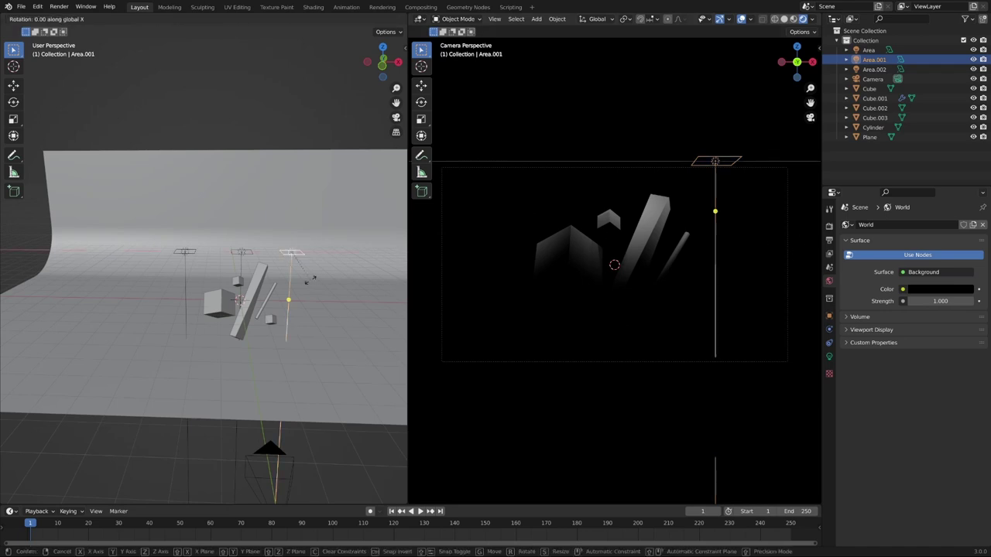
key(y)
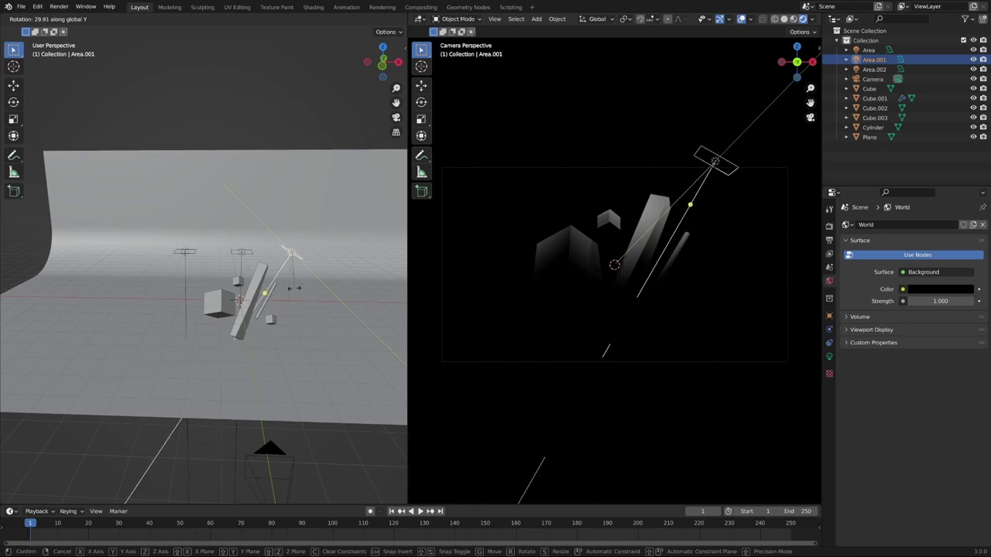
click(294, 288)
- Rotate the area light on the negative X side around global Y to aim it inward at the objects
click(188, 257)
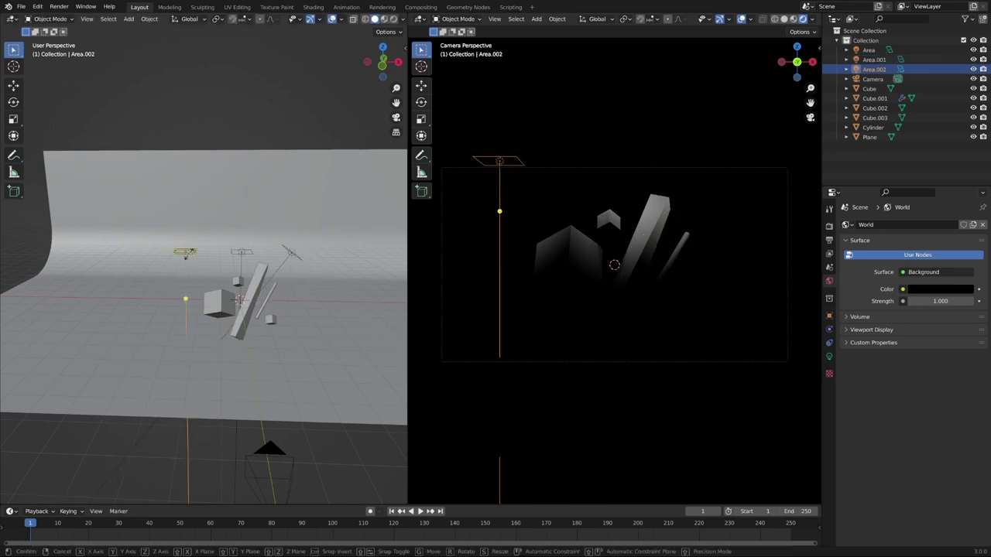
key(r)
key(x)
key(y)
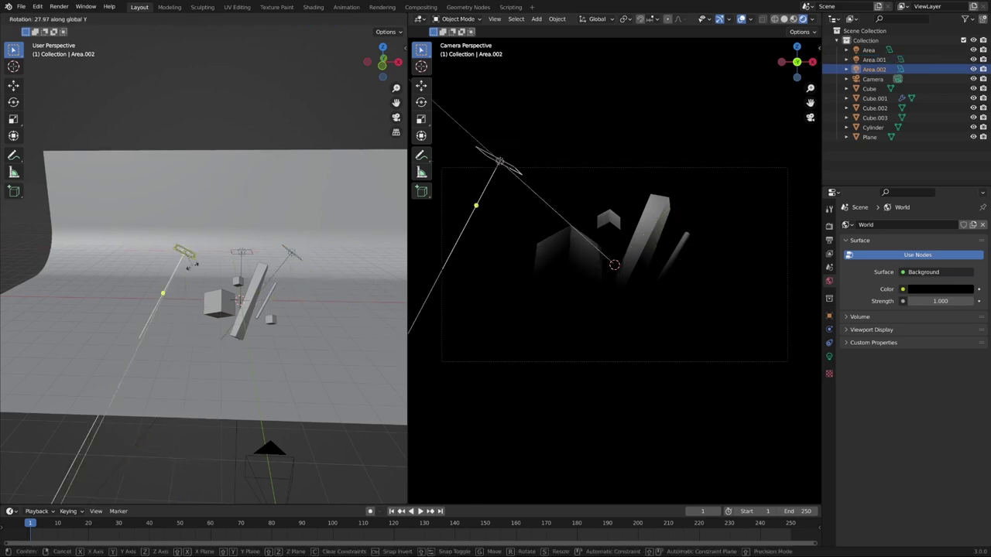
click(274, 255)
- Set the power of the central overhead area light to 50 W
scroll(274, 256, up, 3)
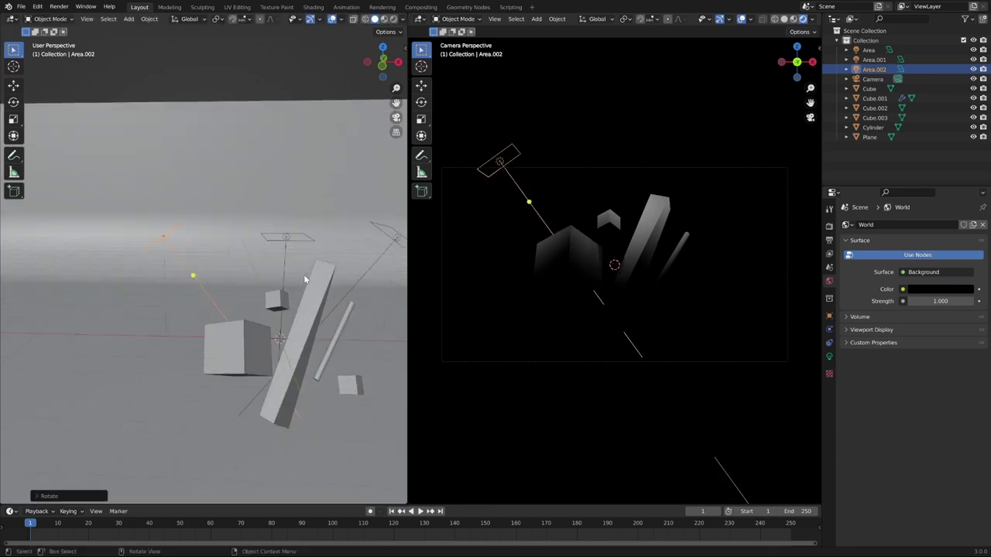
shift+middle_drag(334, 292, 311, 288)
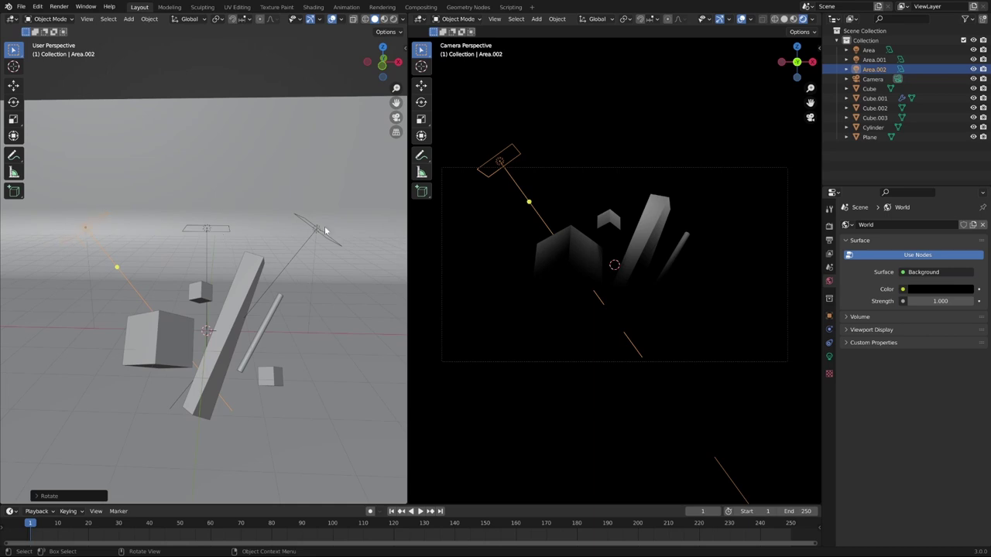
click(873, 59)
click(871, 50)
click(828, 356)
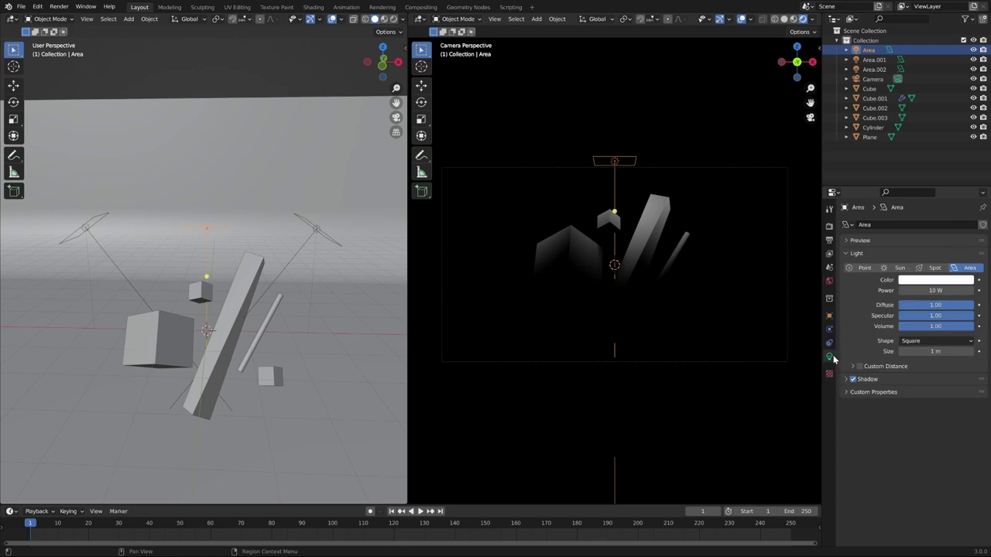
click(944, 290)
text(2)
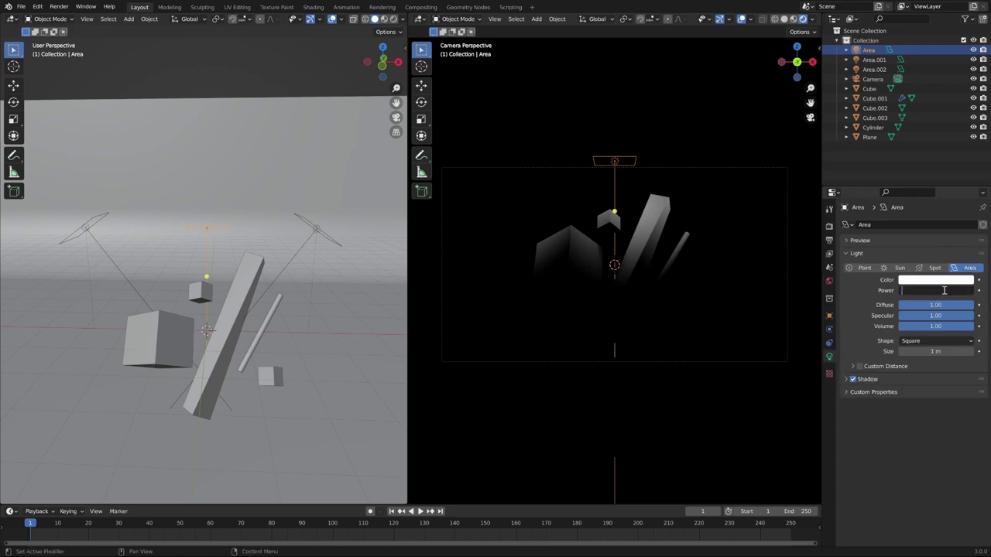
text(50)
key(Return)
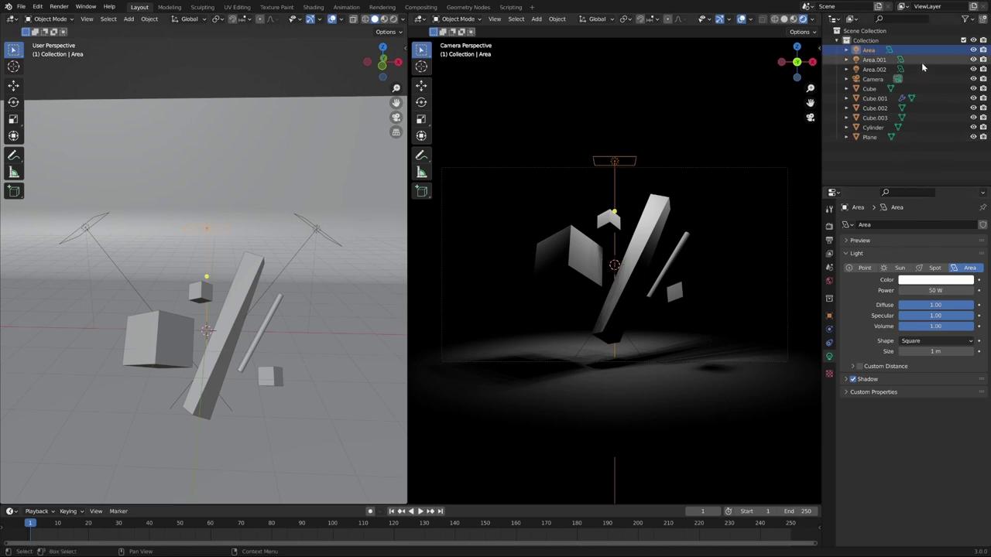
- Set the power of both tilted side area lights, Area.001 and Area.002, to 50 W
click(878, 60)
drag(934, 291, 939, 290)
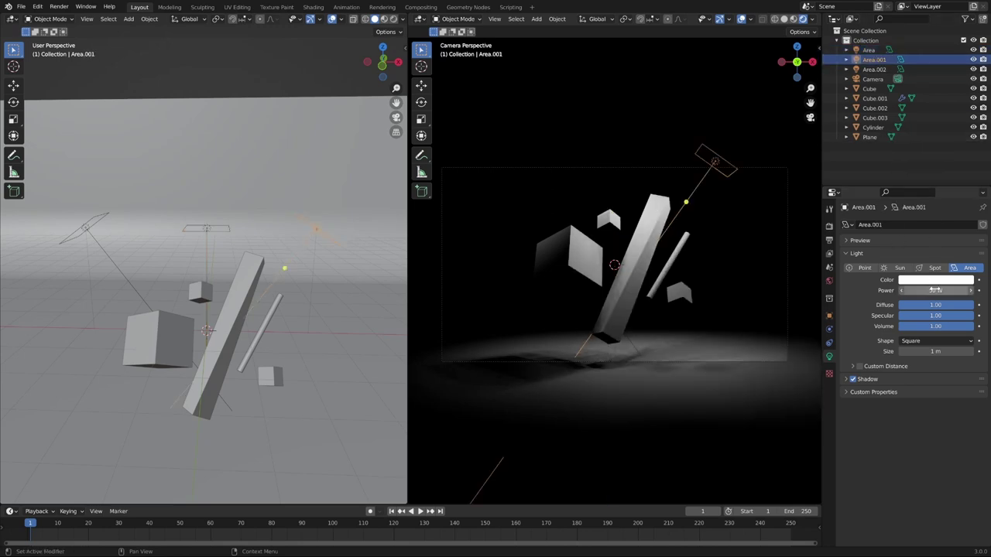
click(874, 69)
click(927, 289)
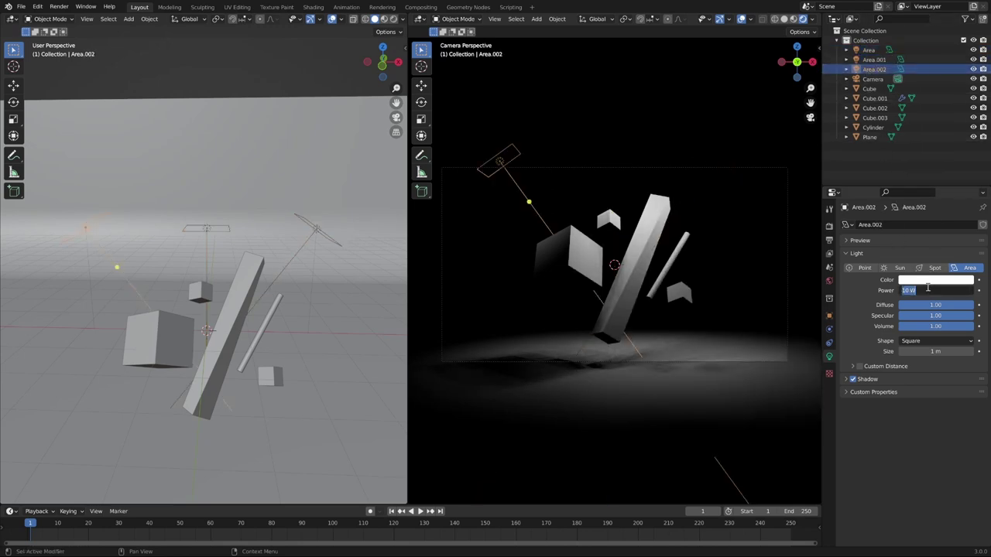
text(50)
key(Return)
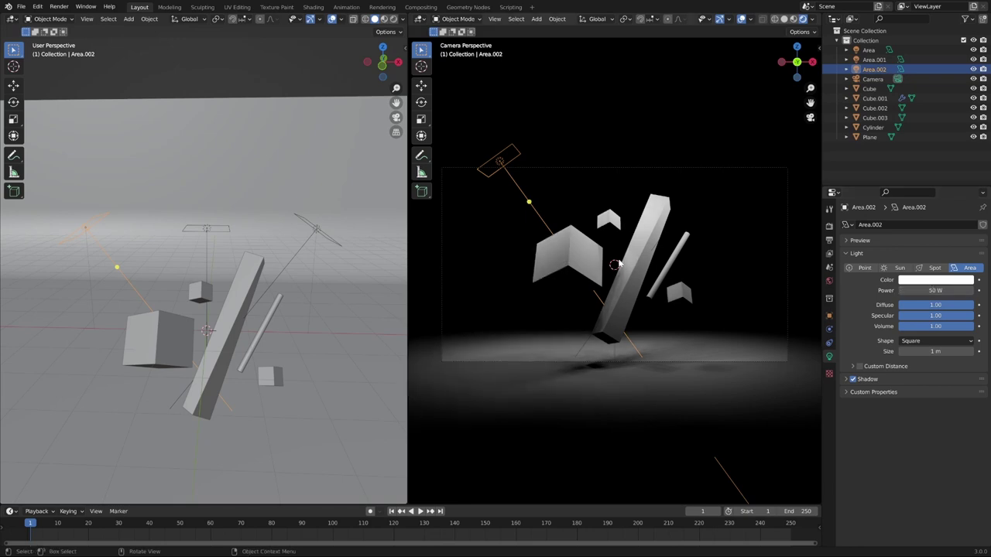
- Enable Ambient Occlusion, Bloom and Screen Space Reflections in the scene's Eevee render settings
click(260, 78)
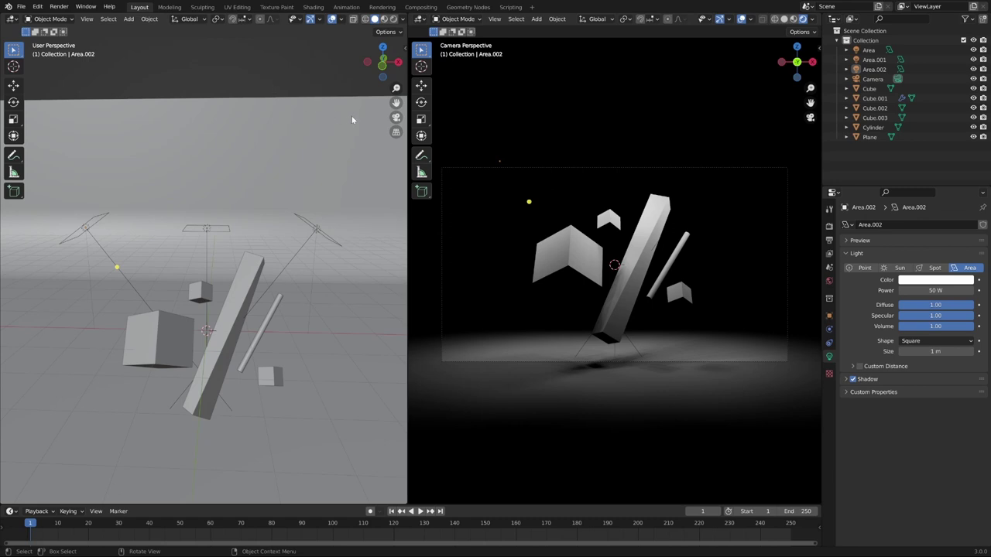
click(829, 226)
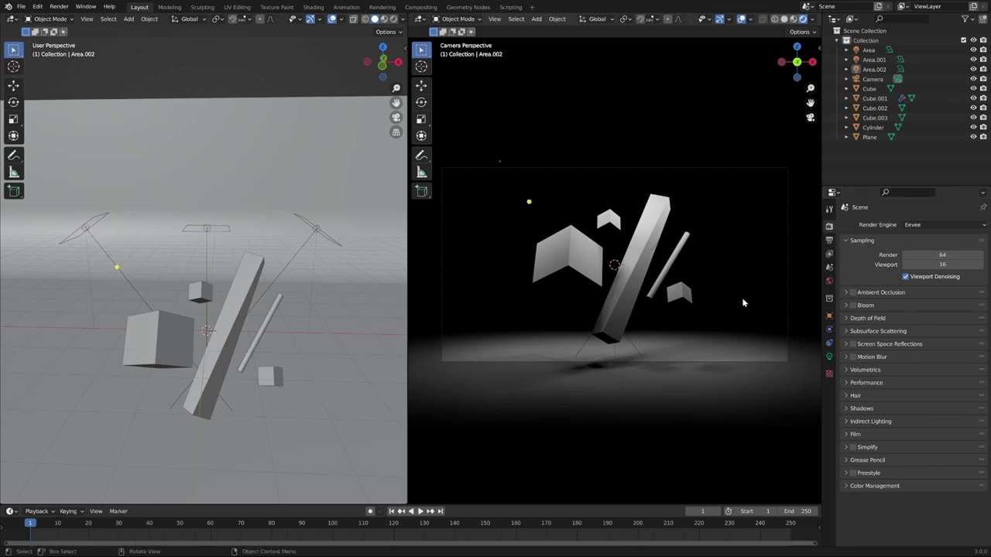
click(852, 293)
click(852, 306)
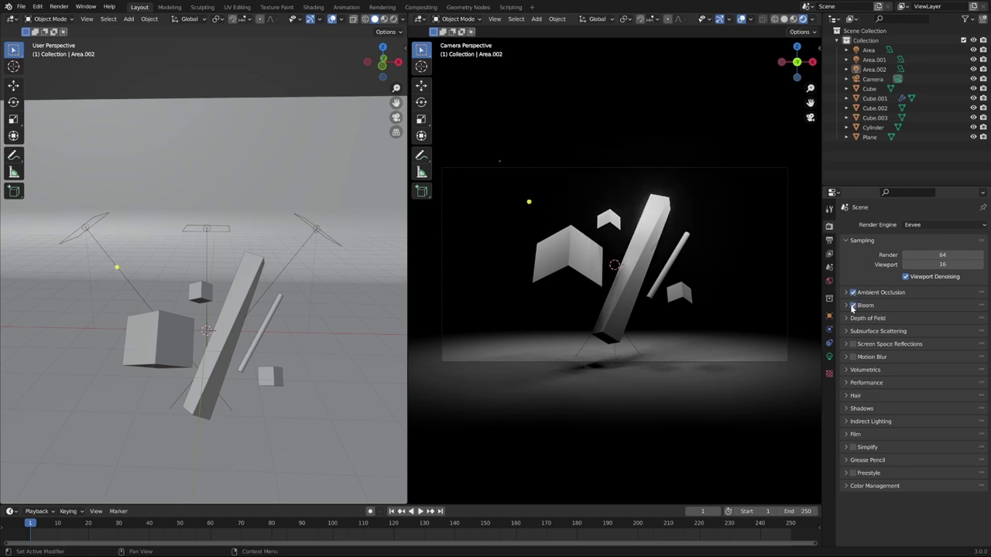
click(852, 344)
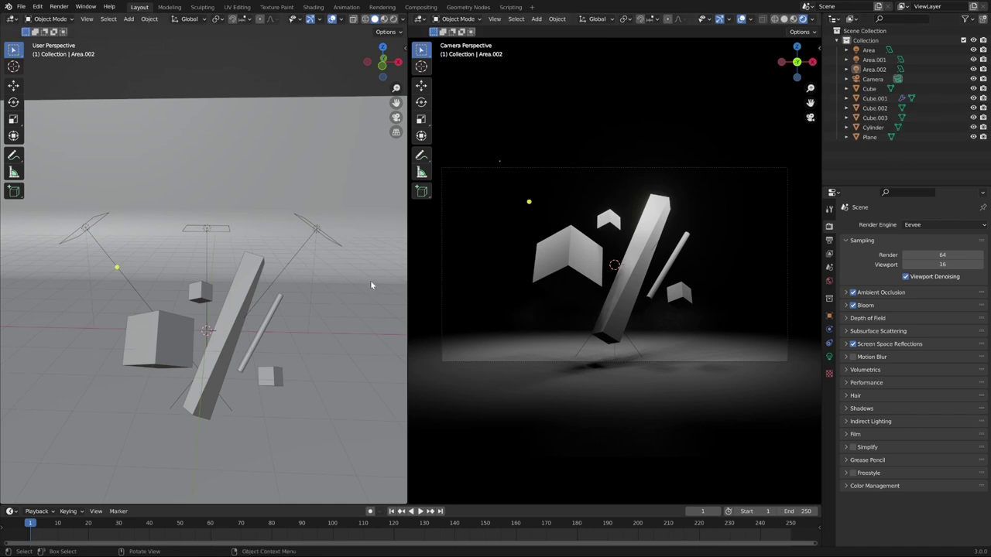
click(233, 331)
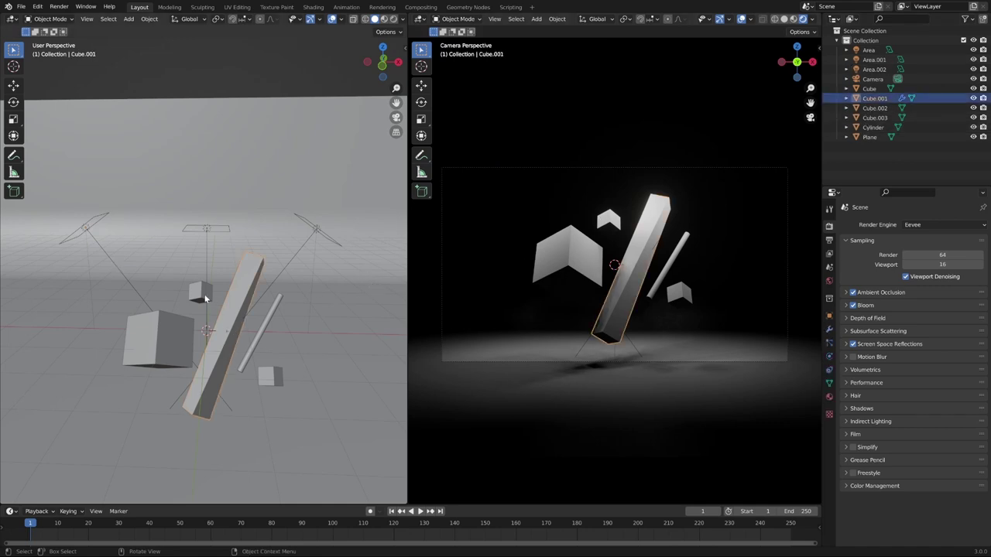
right_click(499, 503)
key(Escape)
right_click(520, 503)
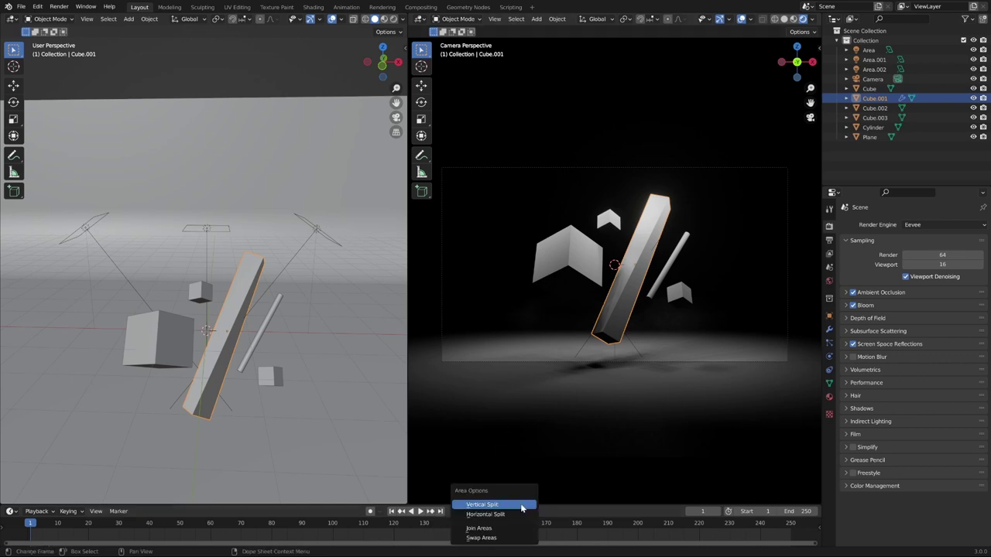
key(Escape)
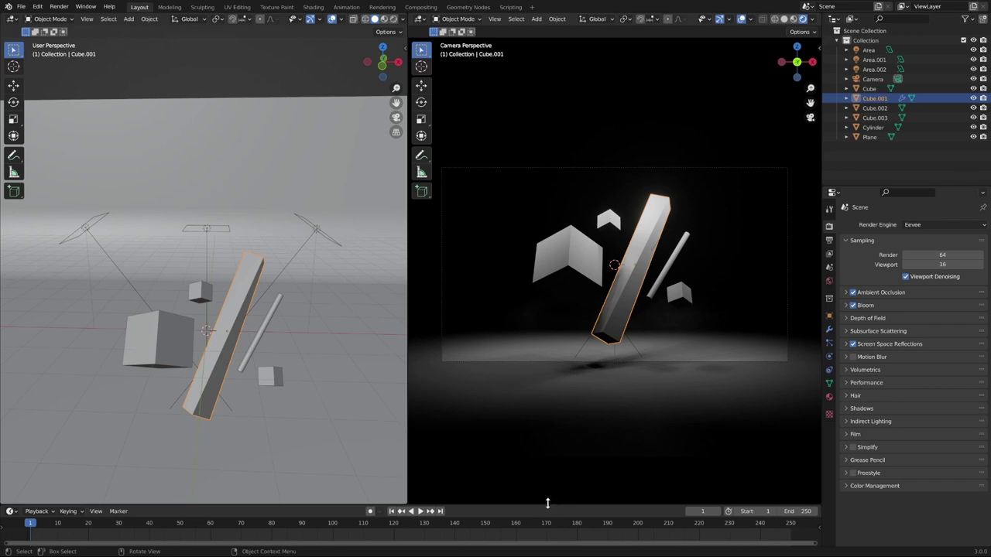
- Split the camera viewport horizontally into two areas and change the new lower area to the Shader Editor
right_click(547, 503)
click(553, 513)
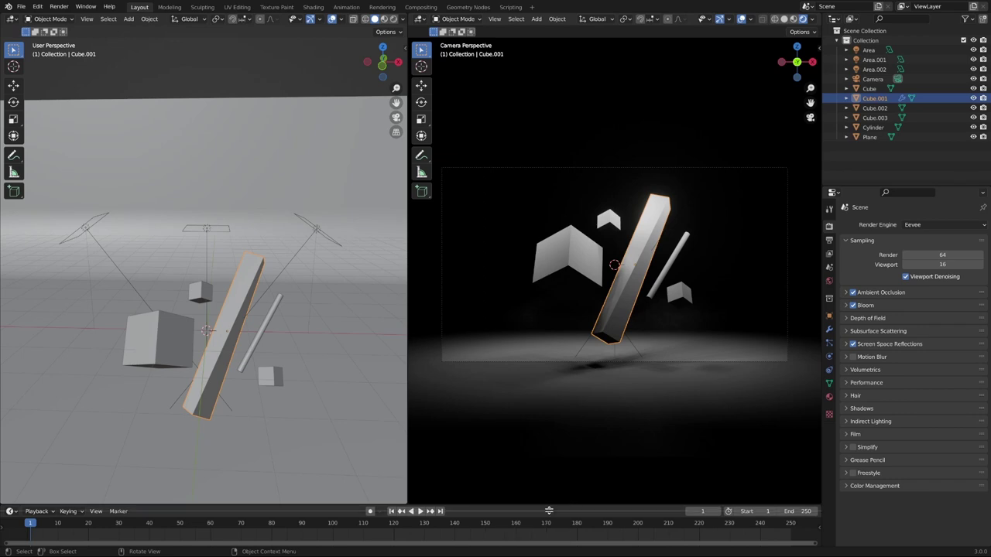
click(588, 266)
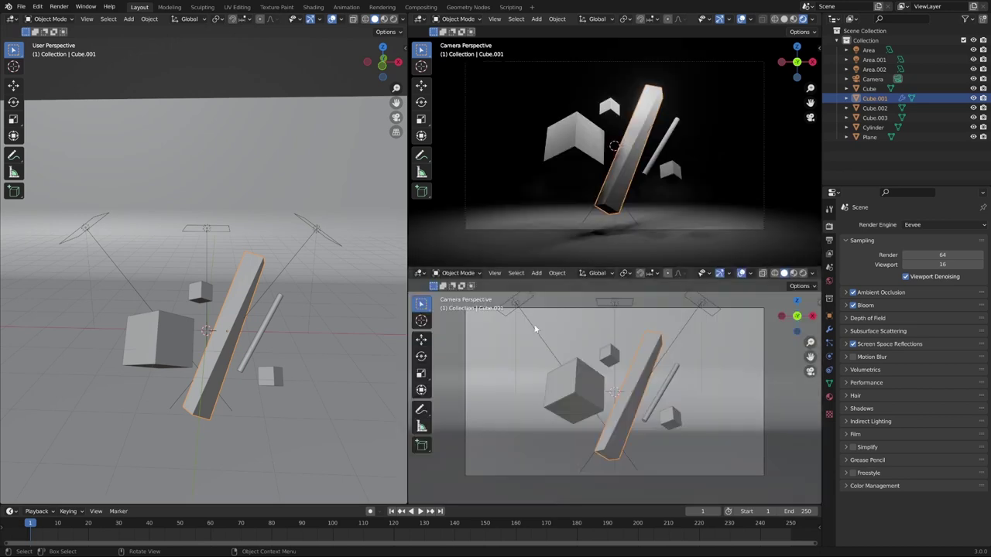
click(424, 274)
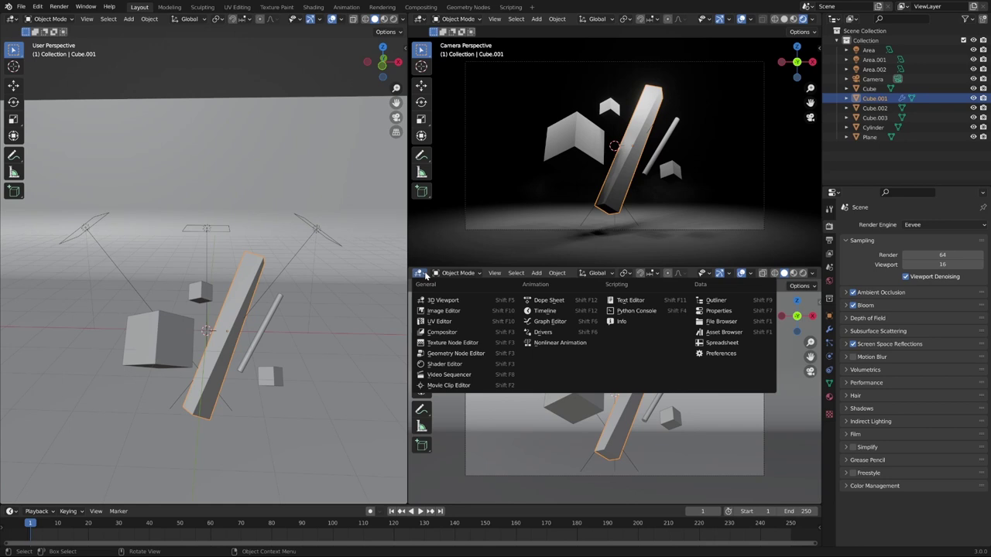
click(423, 274)
click(422, 275)
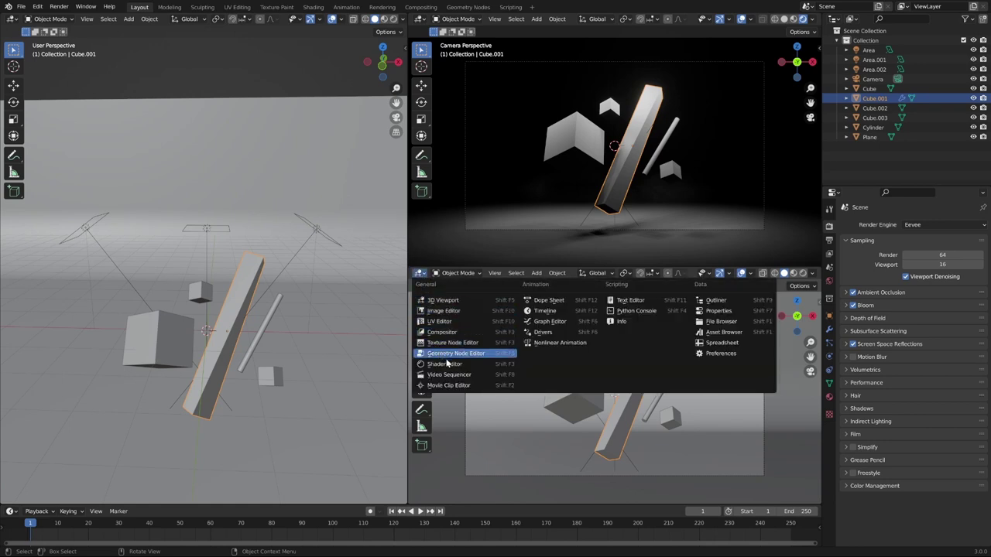
click(458, 367)
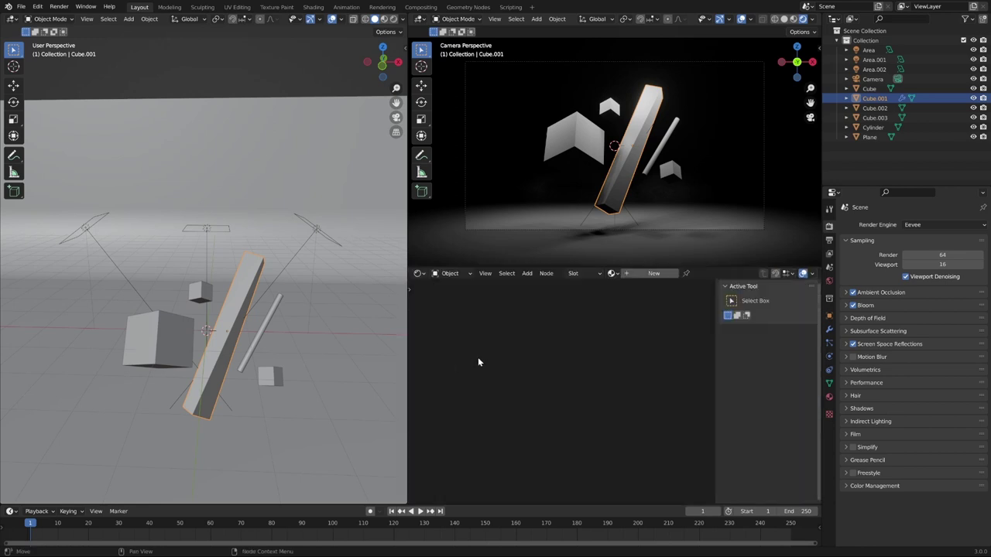
- Create a new material on the large cube
click(164, 346)
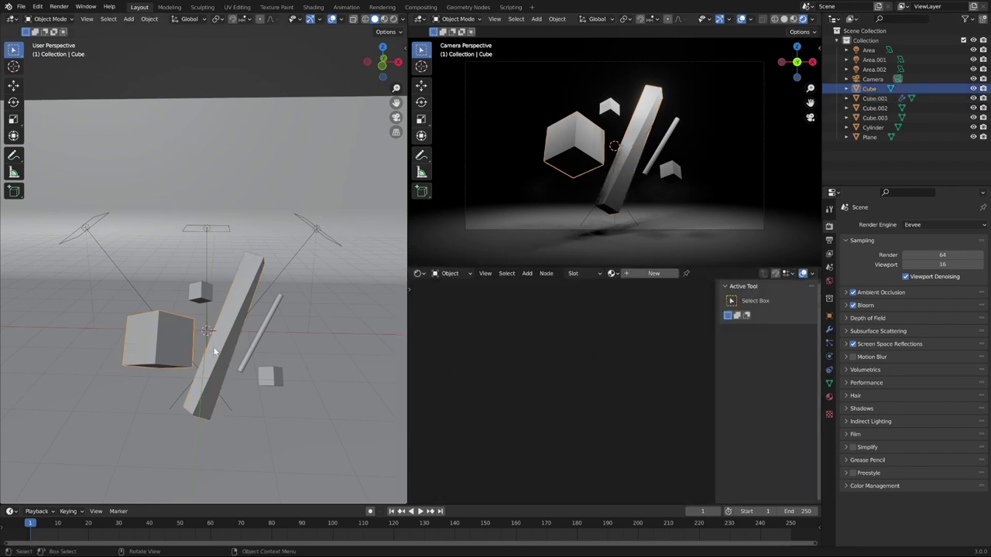
key(ctrl+z)
click(165, 349)
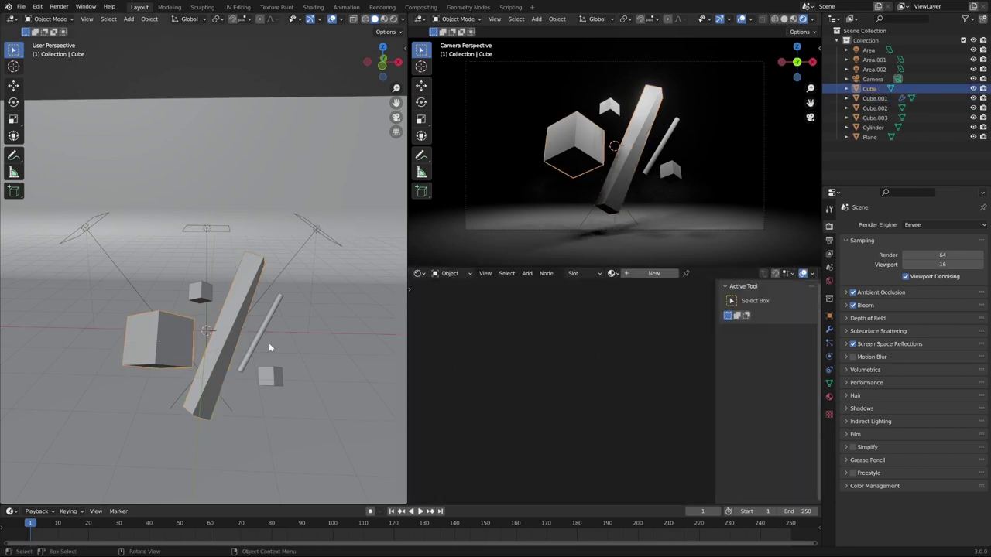
click(654, 273)
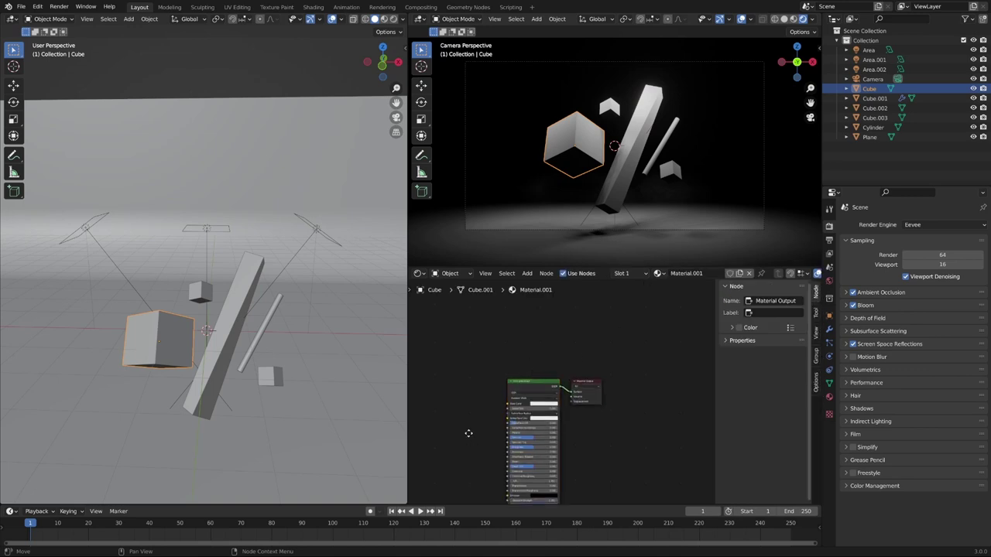
- Set the base color of the large cube's material to a pale lavender
key(Home)
scroll(500, 397, up, 3)
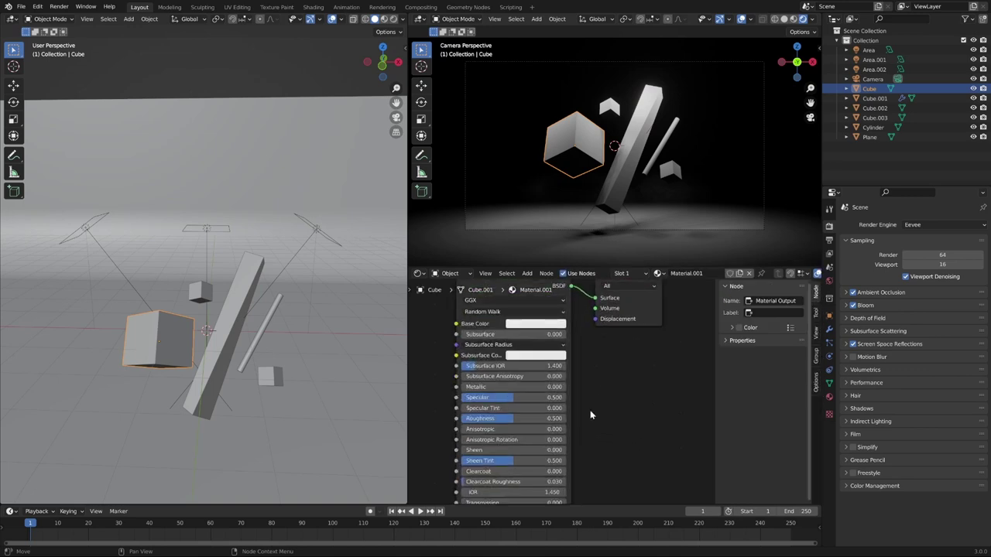
click(539, 334)
click(563, 221)
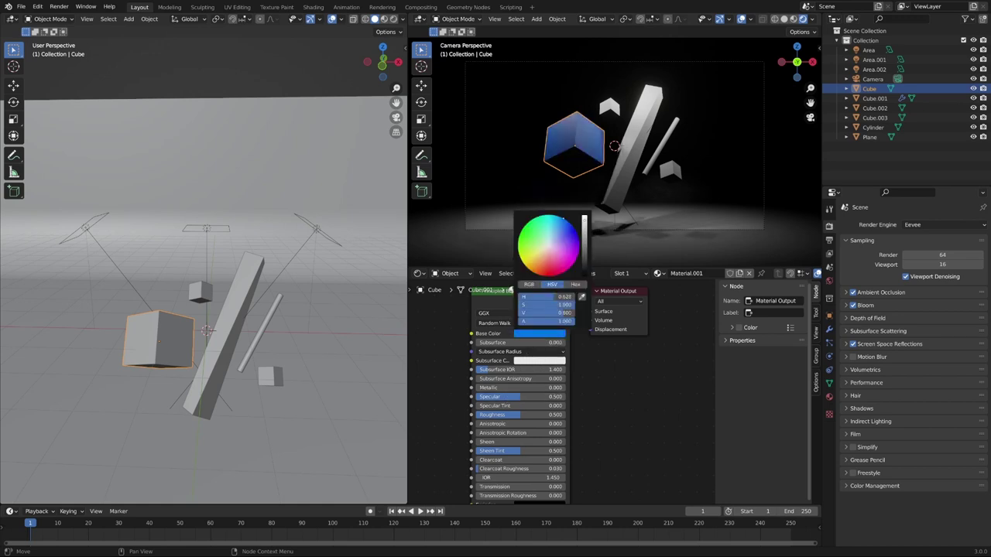
drag(564, 221, 554, 240)
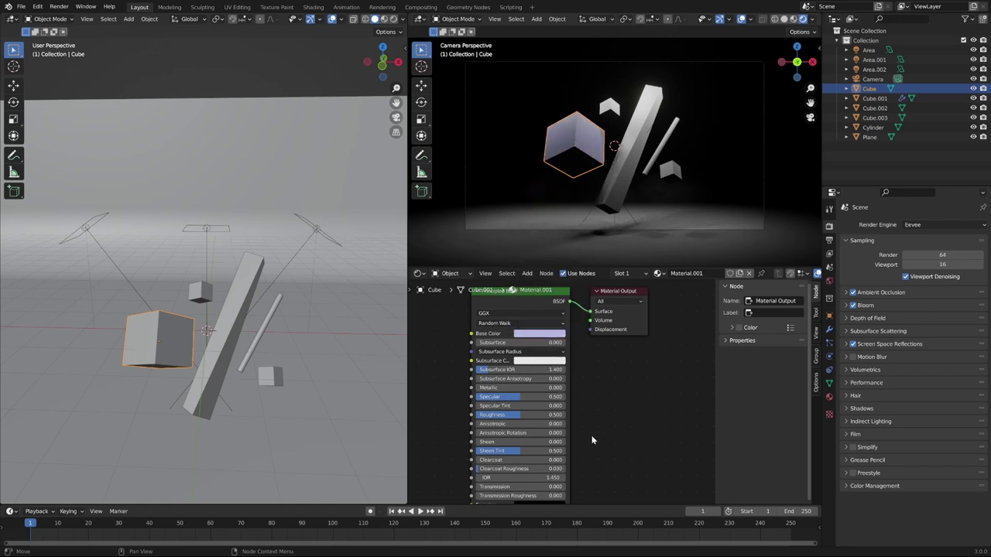
- Try Roughness 0.000 with Metallic 1.000 on the large cube's material, and set them to 0.539 and 0.121
mouse_move(487, 387)
mouse_down()
mouse_move(563, 387)
mouse_move(475, 389)
mouse_up()
drag(508, 417, 476, 418)
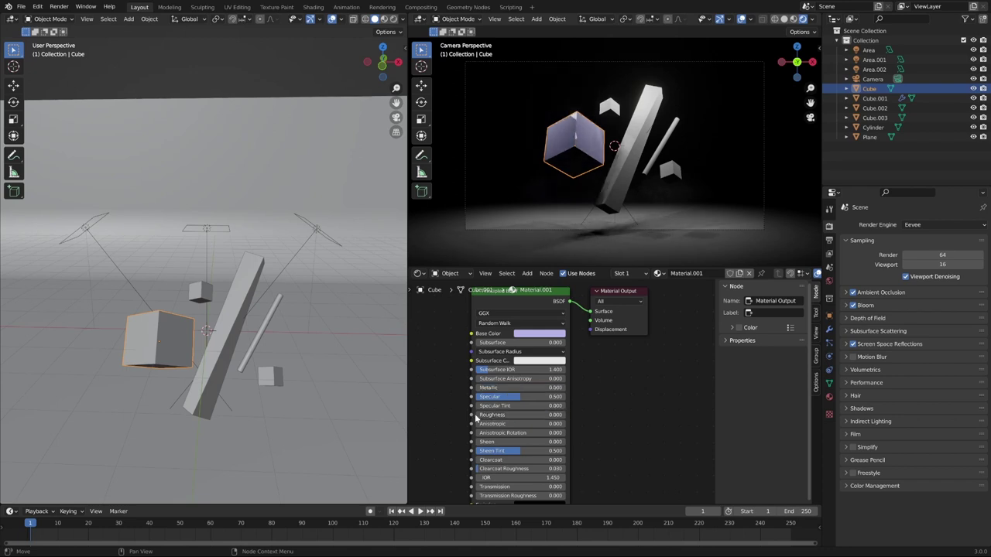
drag(489, 387, 564, 387)
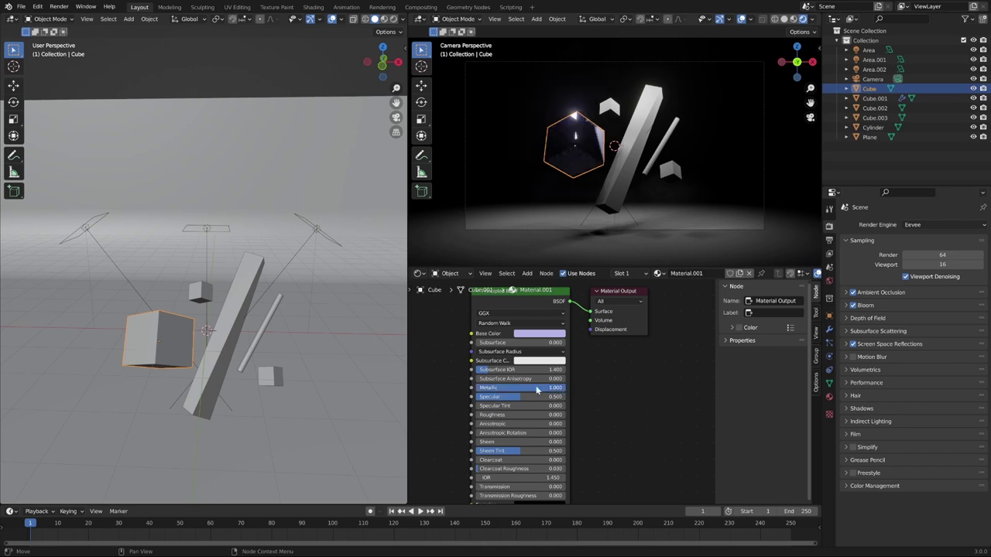
drag(542, 391, 486, 392)
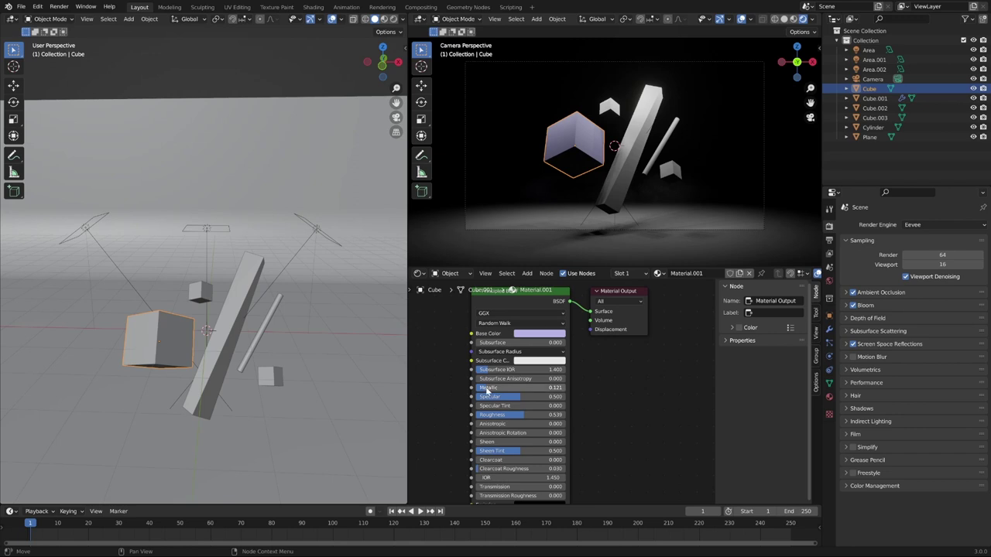
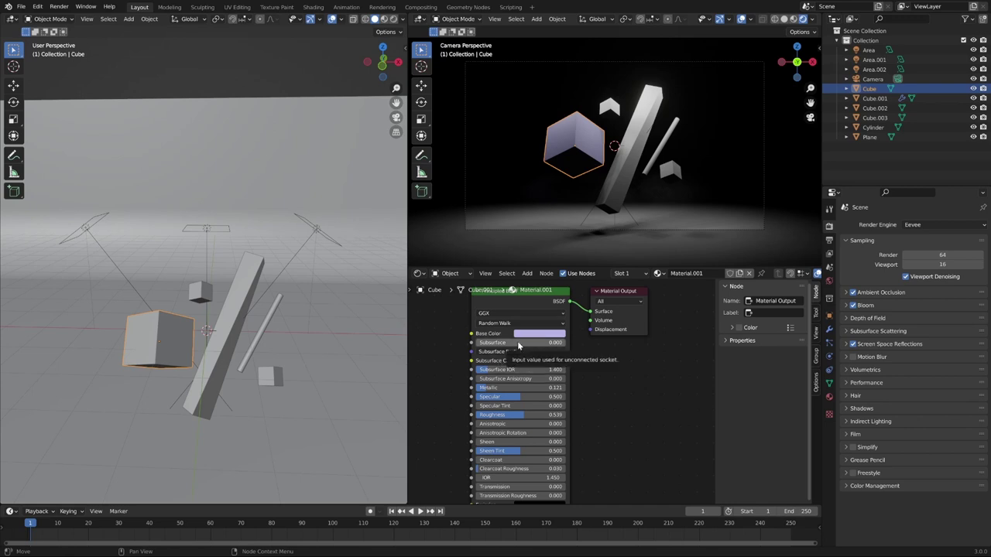
- Raise the cube material's Subsurface to 1.000 and pick an off-white subsurface color
drag(478, 346, 565, 347)
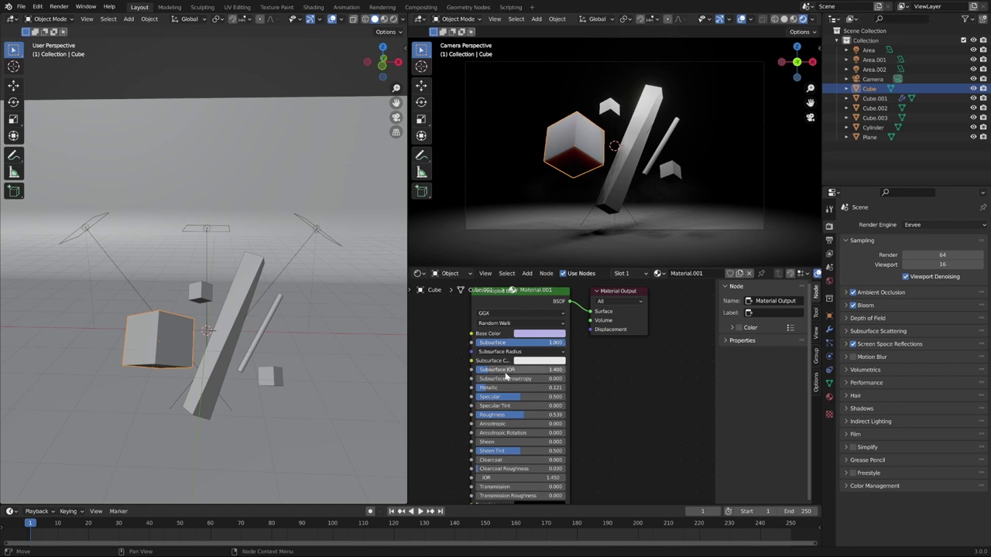
click(542, 362)
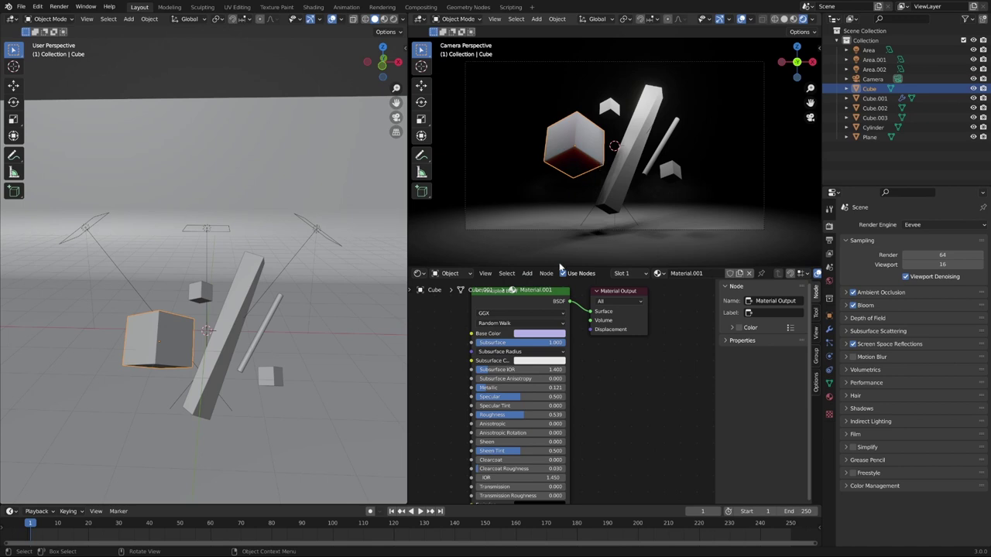
click(554, 362)
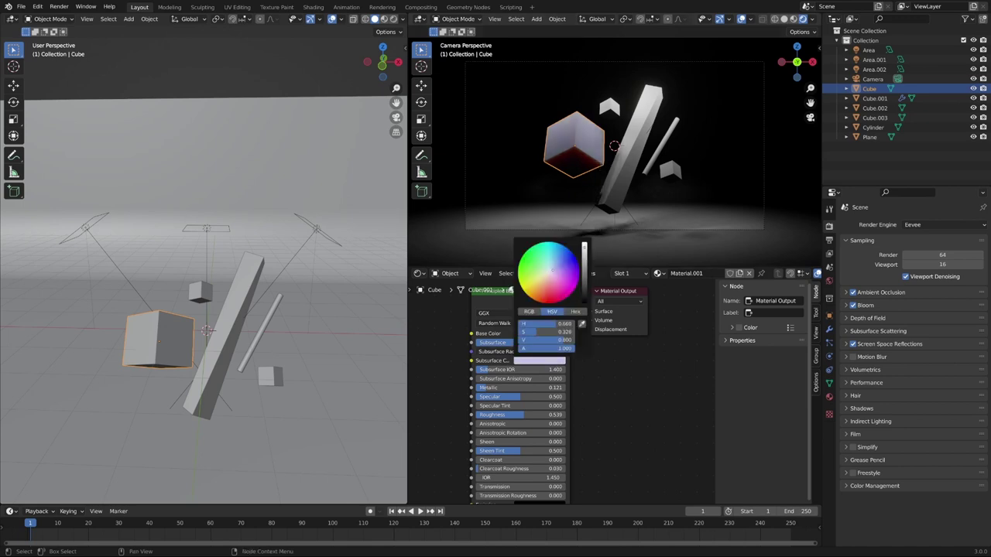
drag(555, 264, 548, 274)
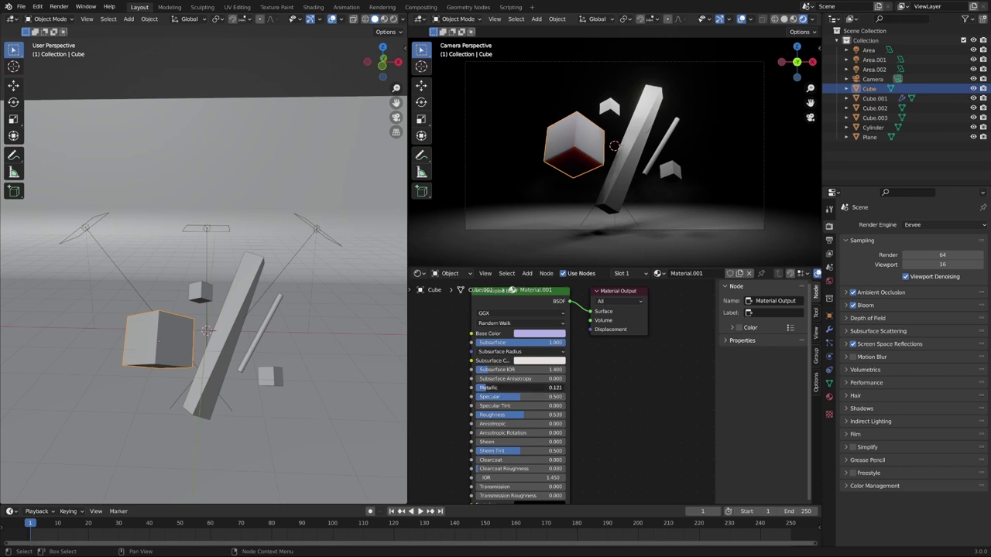
- Set the cube material's Metallic to 0.000 and Roughness to 0.476, and rename the material Wax Material
mouse_move(490, 389)
mouse_down()
mouse_move(469, 389)
mouse_move(489, 395)
mouse_move(492, 414)
mouse_up()
middle_drag(644, 477, 609, 465)
double_click(706, 273)
text(W)
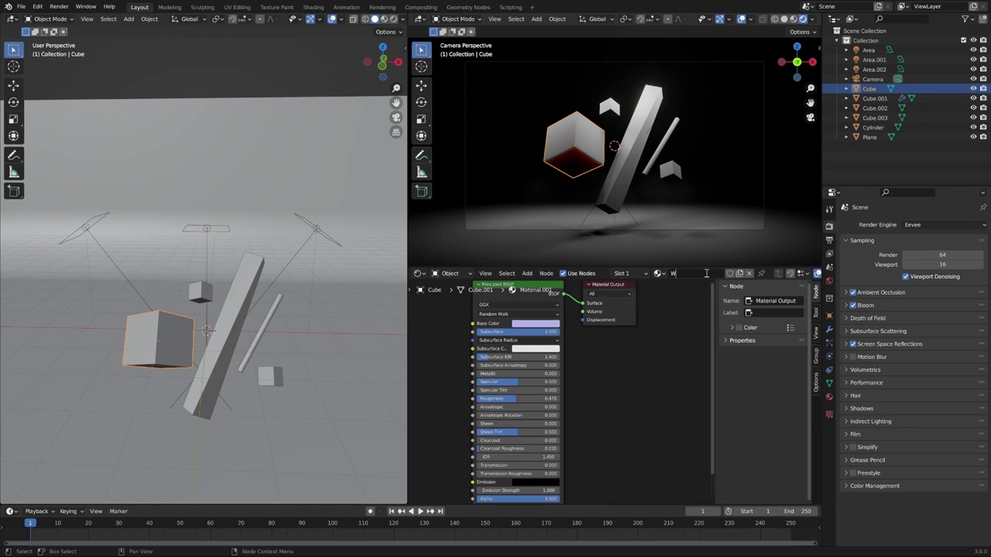
text(ax Material)
key(Return)
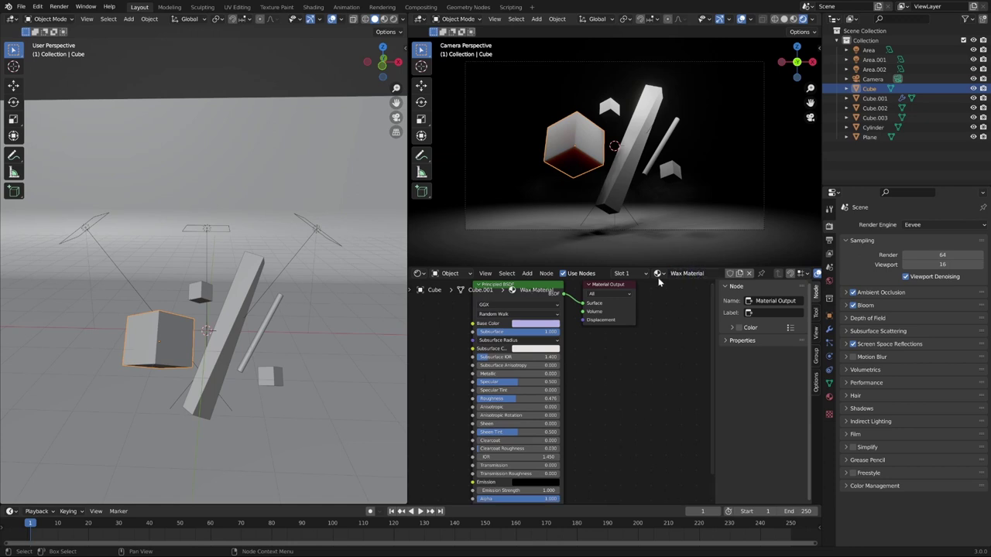
middle_drag(601, 396, 658, 415)
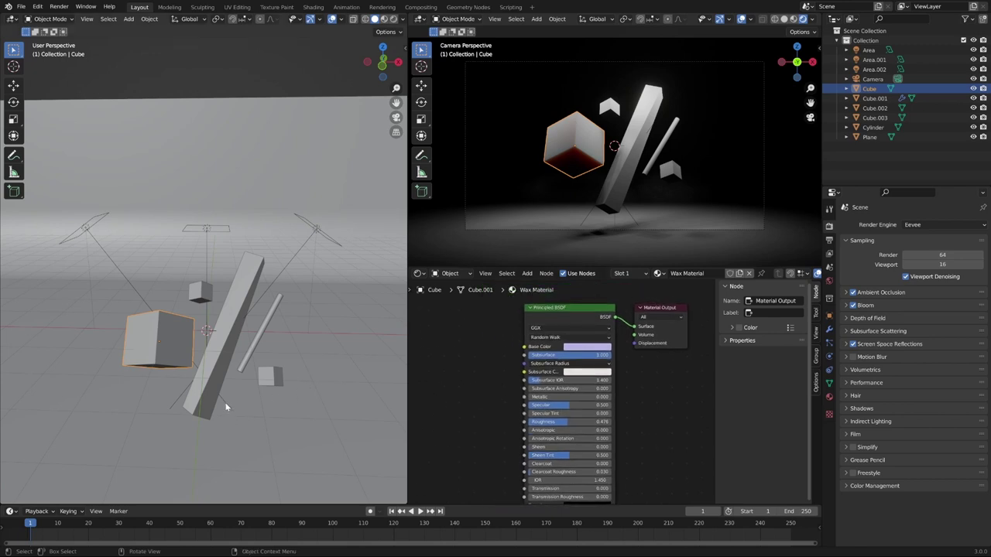
- Link the large cube's Wax Material to the tall box, the cylinder and both small cubes
click(221, 354)
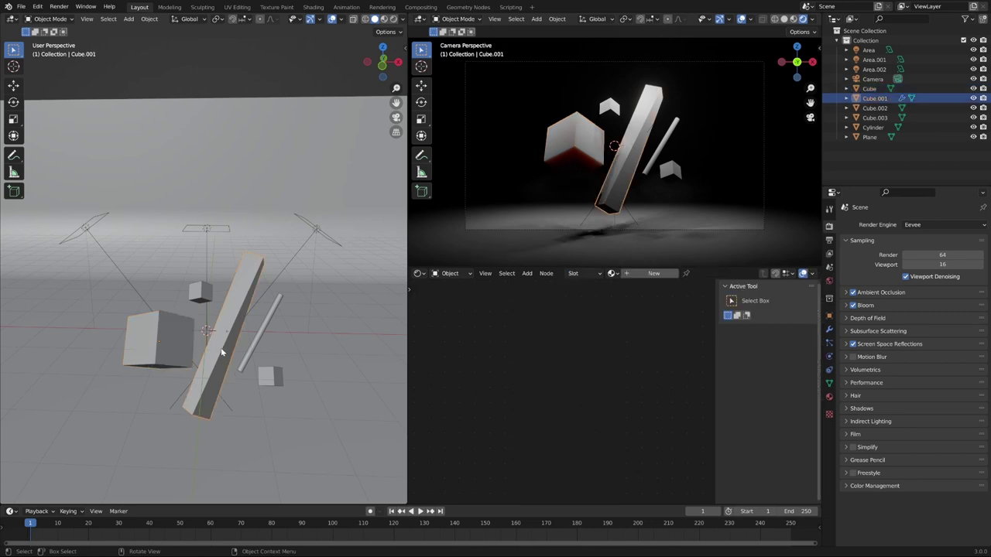
shift+click(260, 334)
shift+click(266, 373)
shift+click(199, 293)
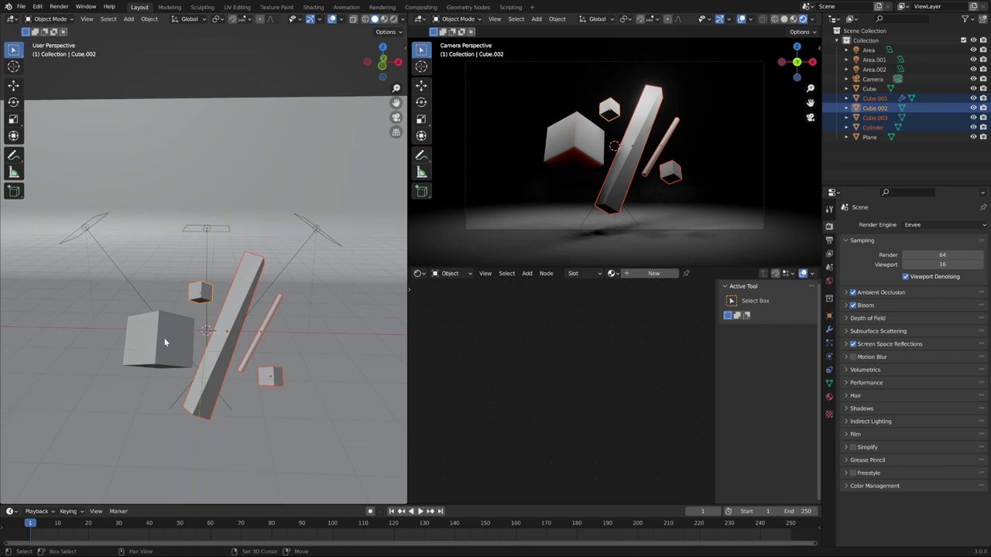
shift+click(164, 343)
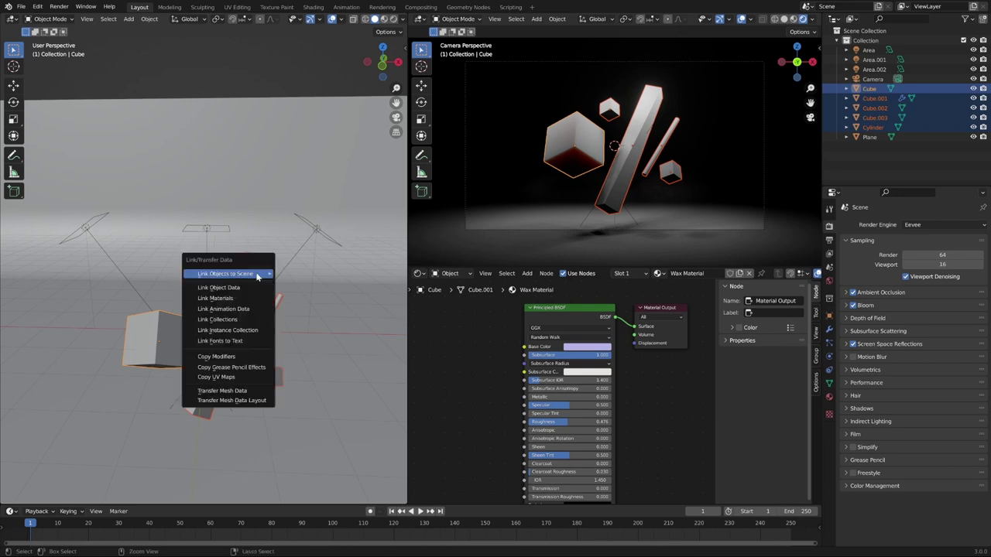
key(ctrl+l)
click(250, 301)
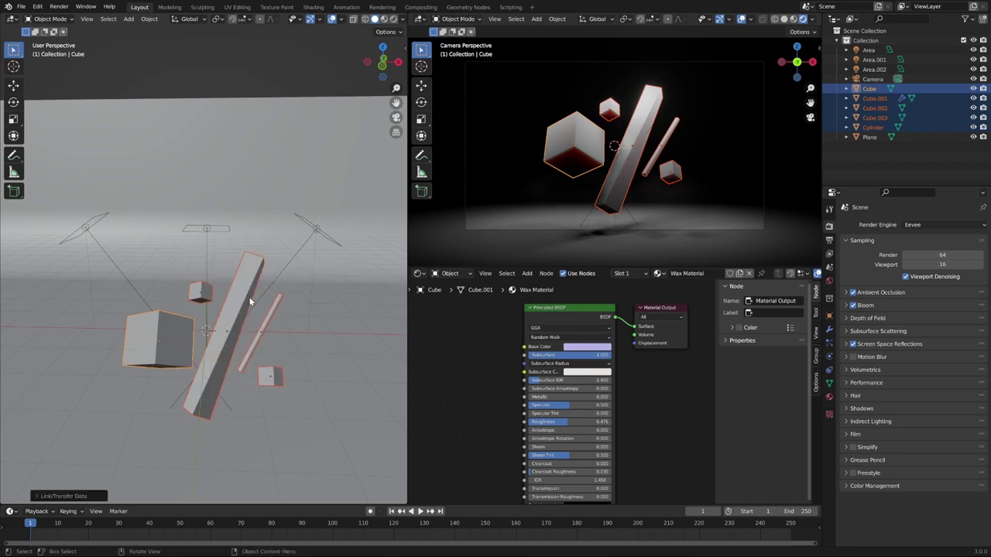
- Select the backdrop plane and inspect the wax material on the objects in the rendered camera view
click(547, 94)
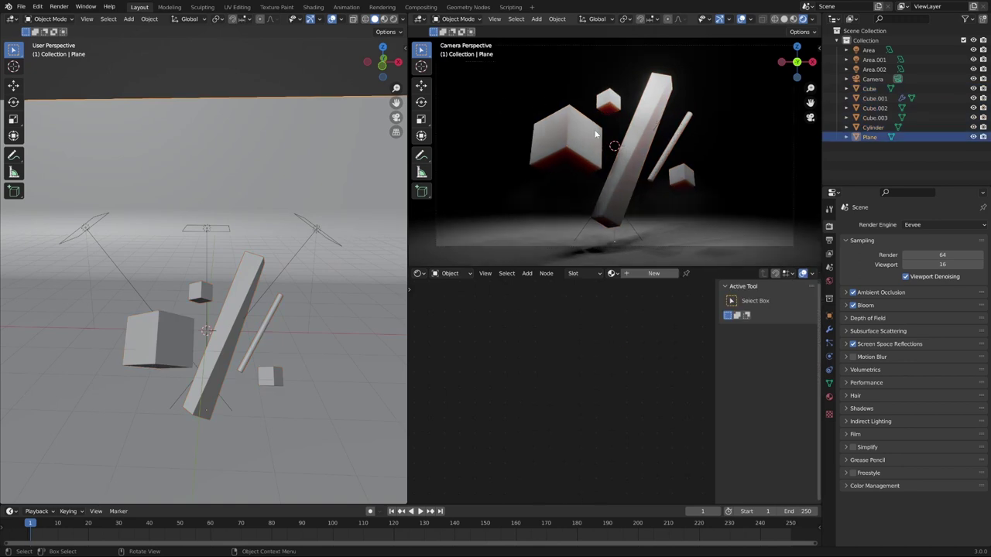
scroll(595, 136, up, 2)
scroll(596, 136, down, 2)
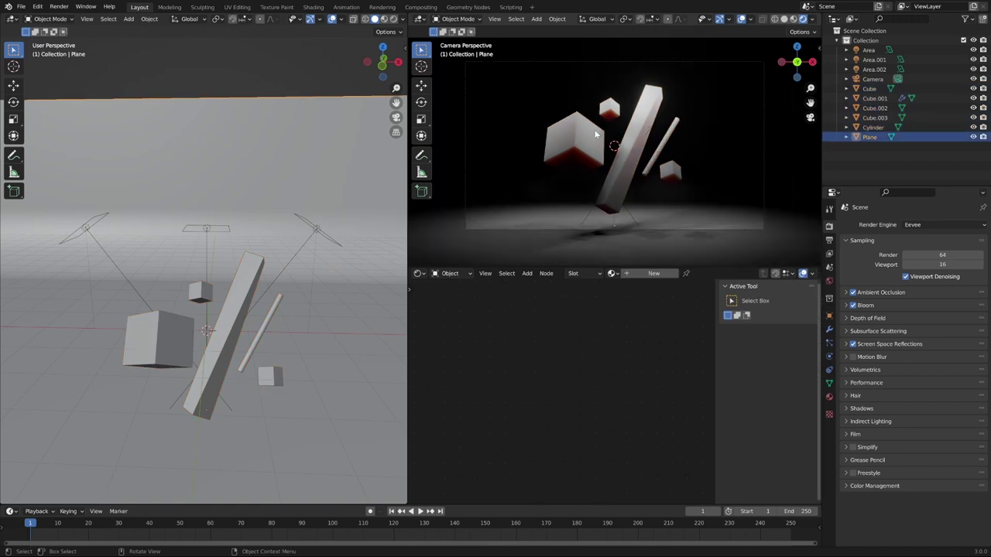
- Make a separate copy of the Wax Material for the cylinder and rename it Metal
scroll(596, 136, up, 1)
click(664, 147)
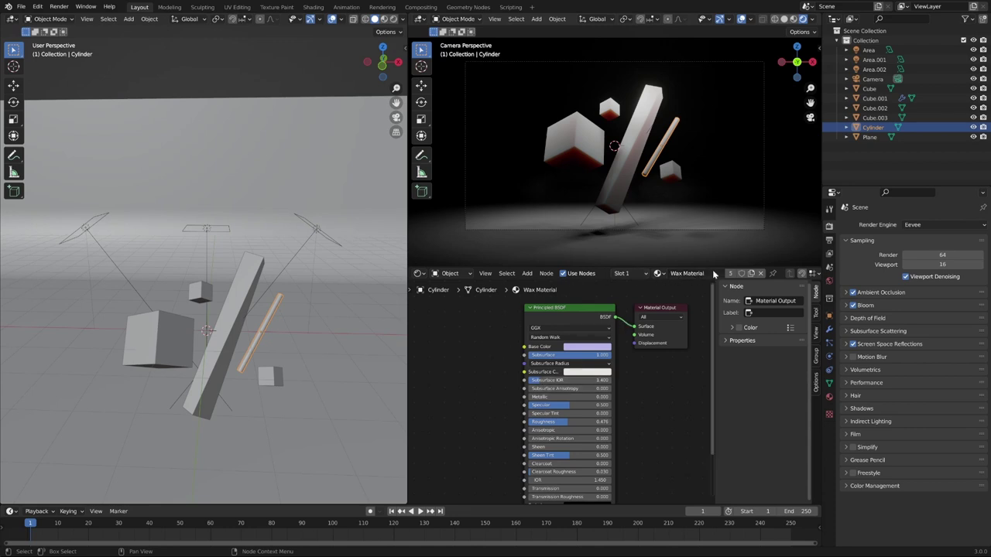
click(657, 273)
key(Escape)
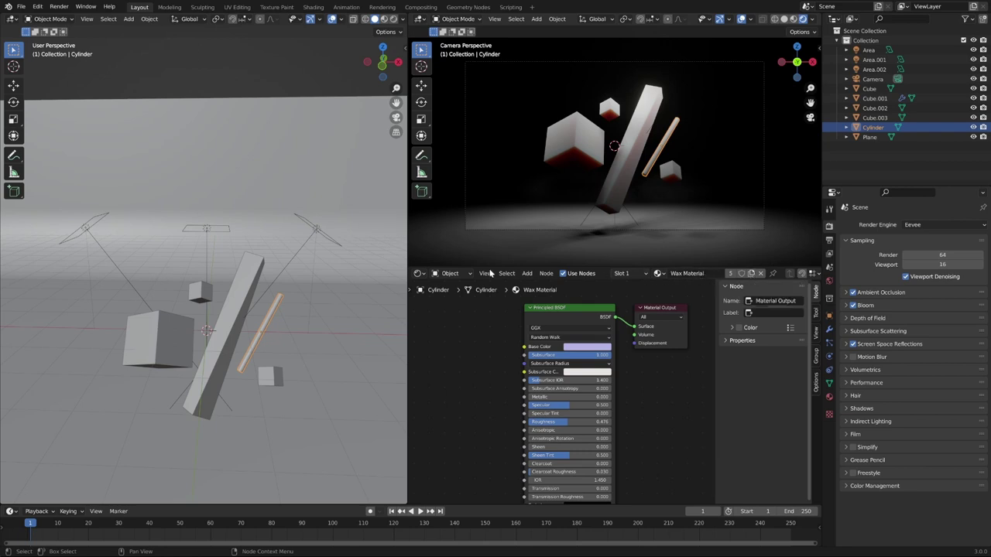
click(751, 274)
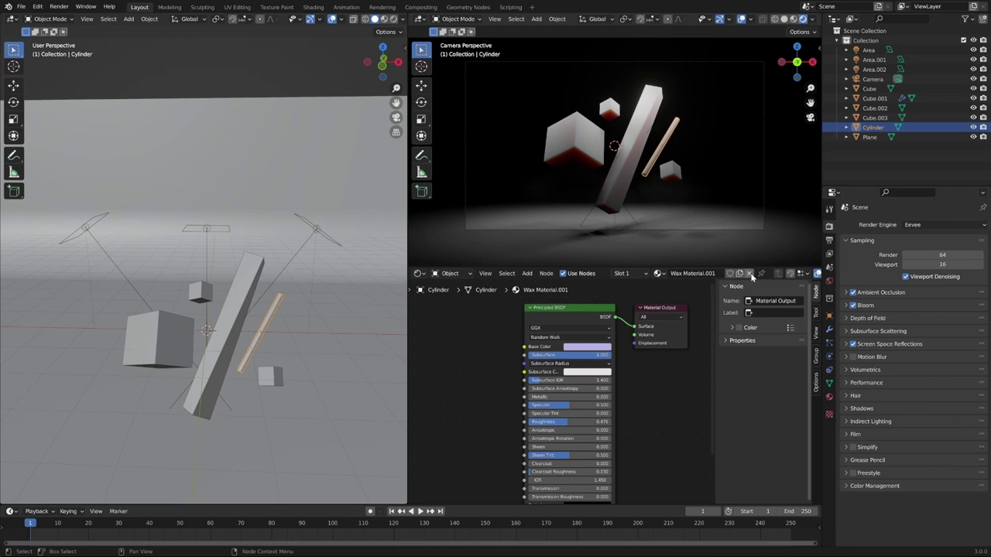
double_click(710, 276)
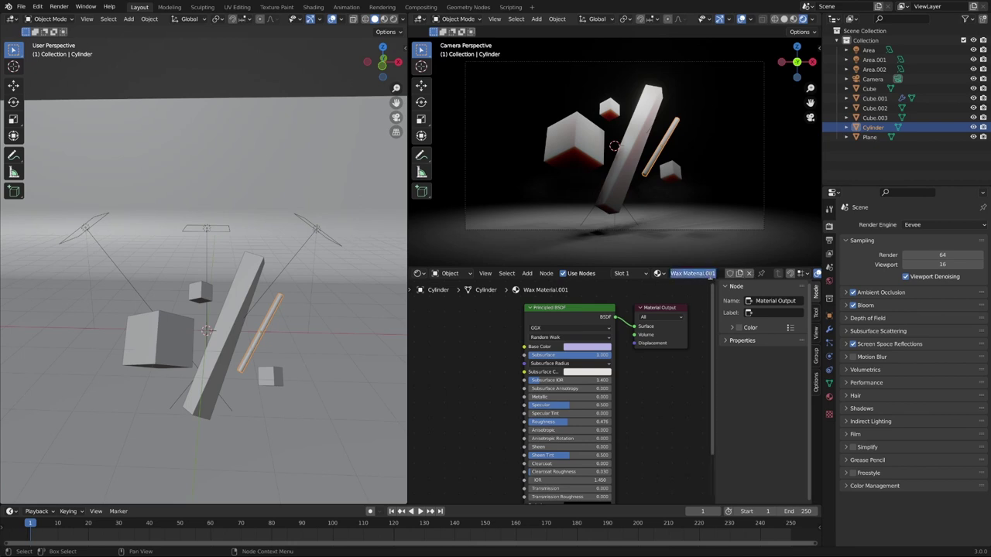
click(658, 273)
key(Escape)
double_click(691, 274)
text(Metal)
key(Return)
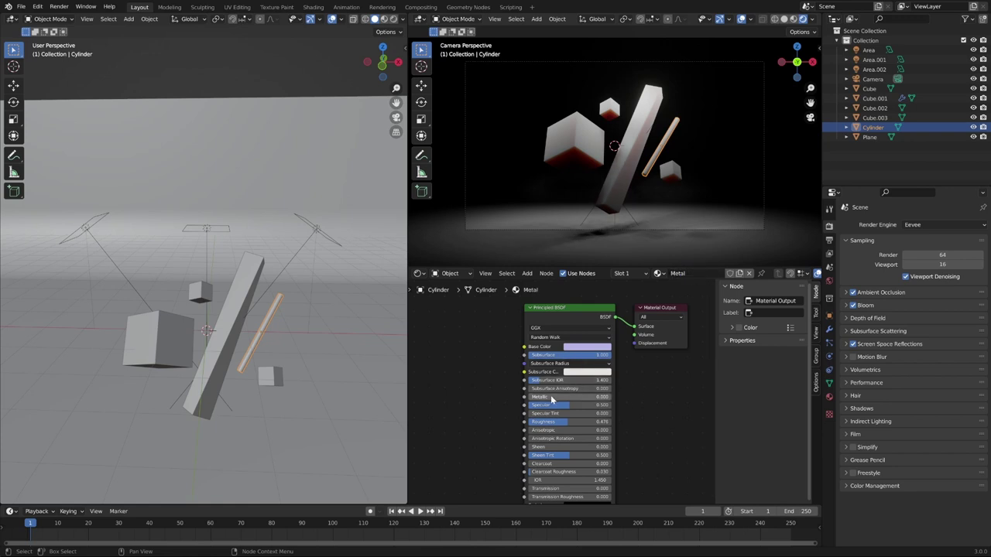
- Set the Metal material's Metallic to 1.000 and Subsurface to 0.000, and change its base color to near white
drag(569, 397, 612, 396)
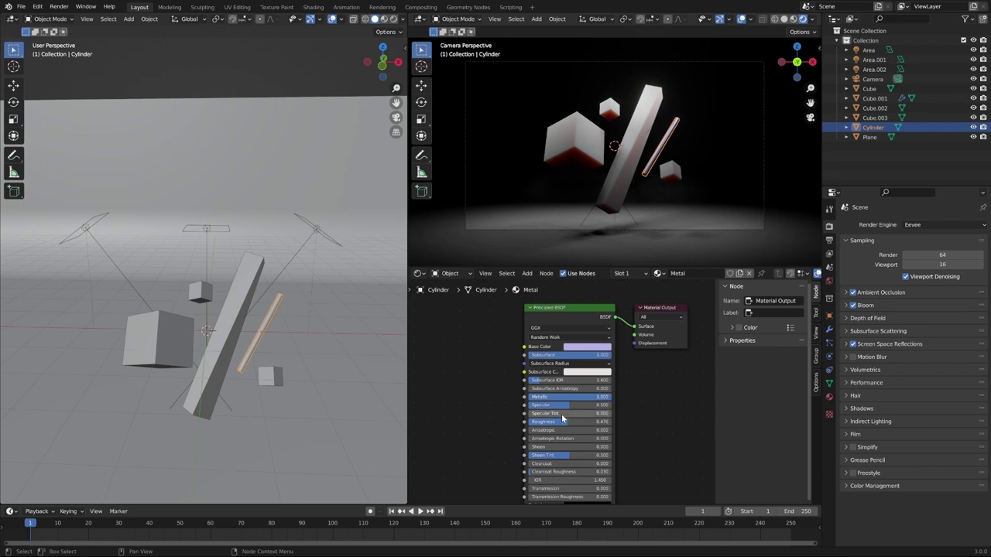
drag(569, 355, 529, 354)
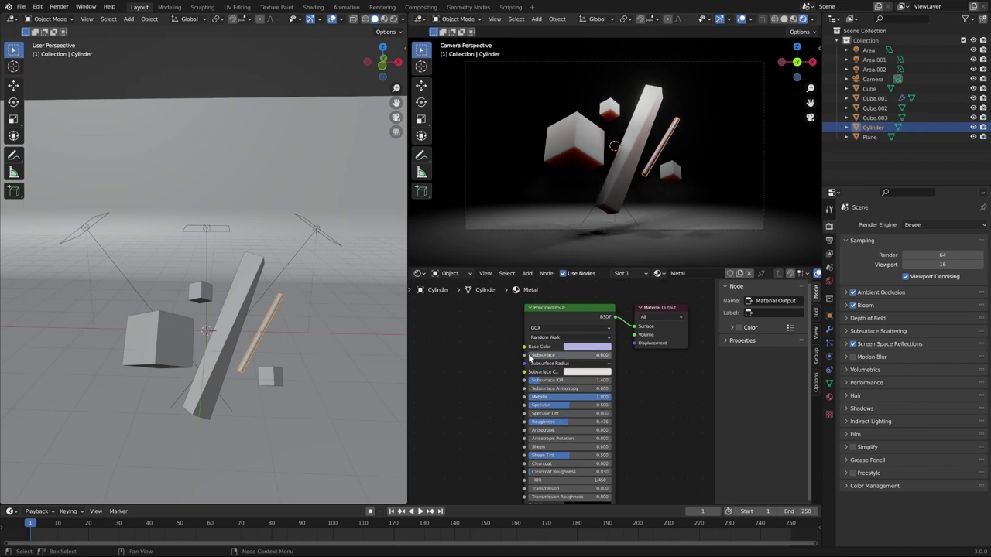
click(588, 347)
click(597, 265)
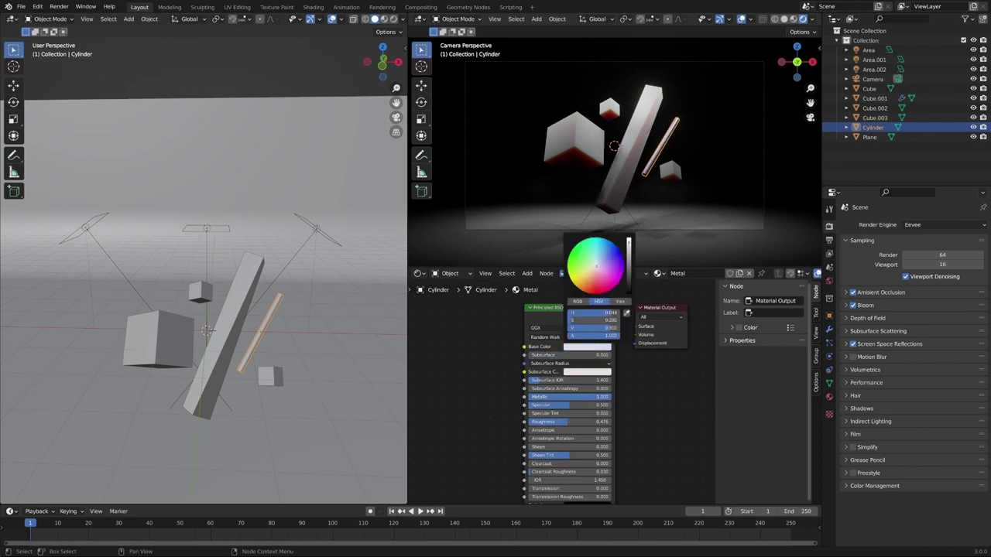
click(595, 266)
click(628, 242)
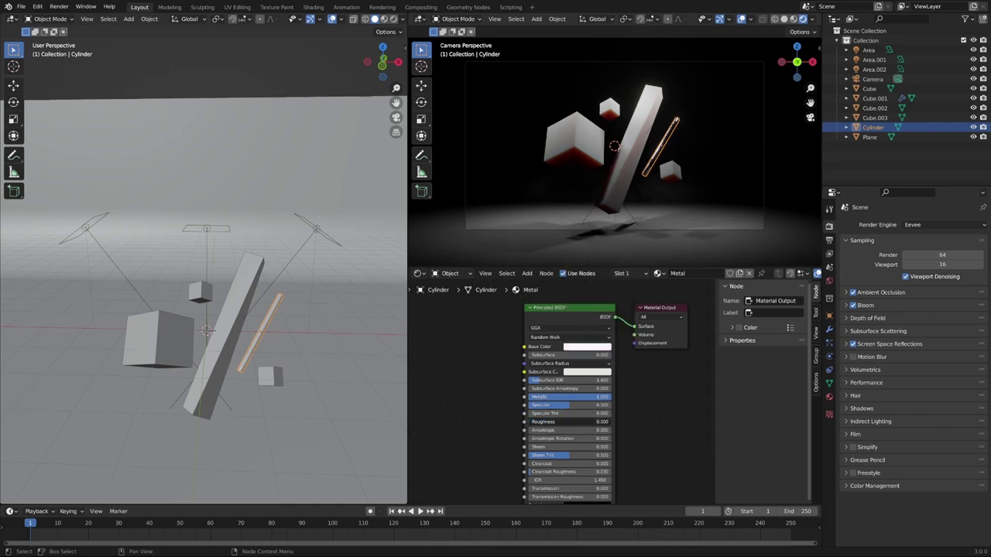
- Set the Metal material's Roughness to about 0.309
click(564, 424)
text(0)
key(Return)
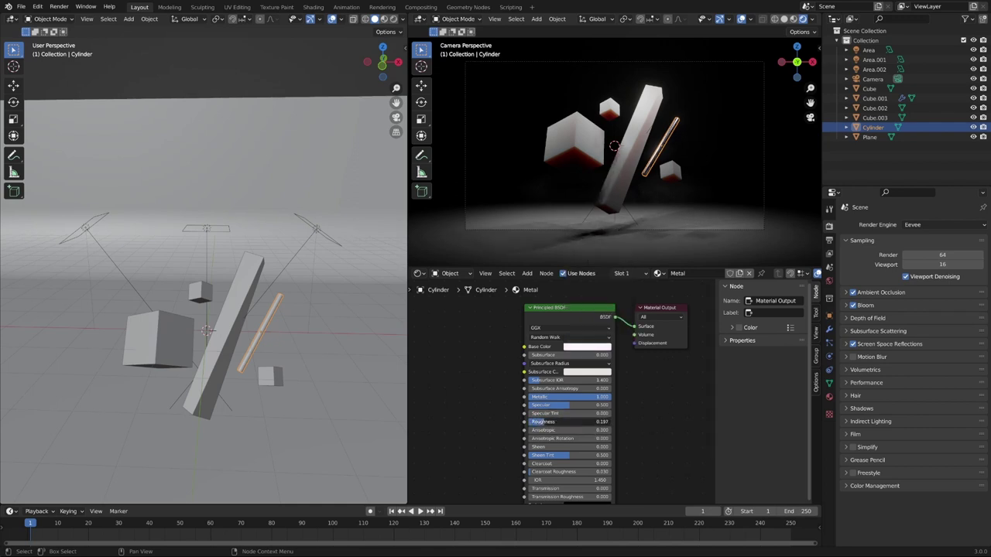
drag(557, 422, 576, 421)
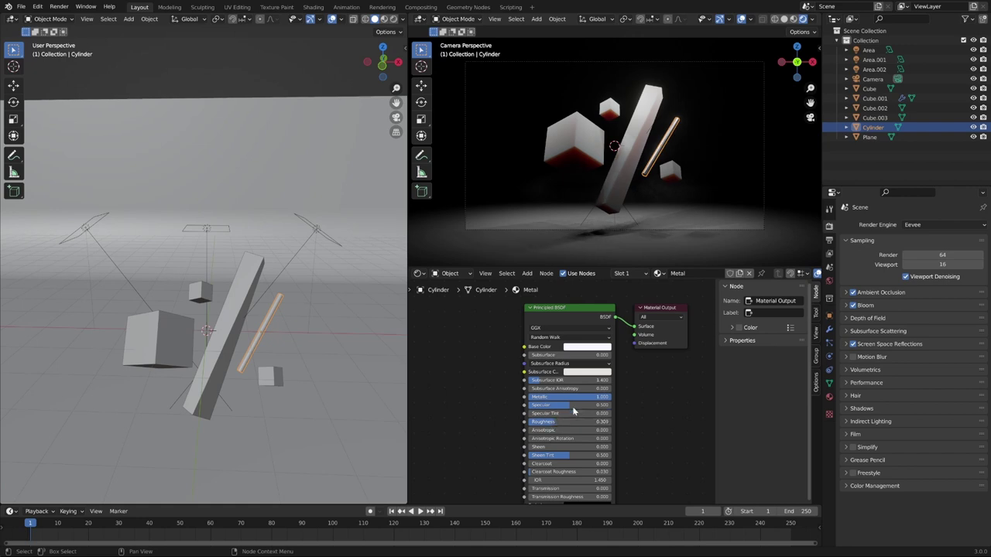
- Select the backdrop plane and examine the metal cylinder beside the wax objects in the rendered camera view
click(755, 167)
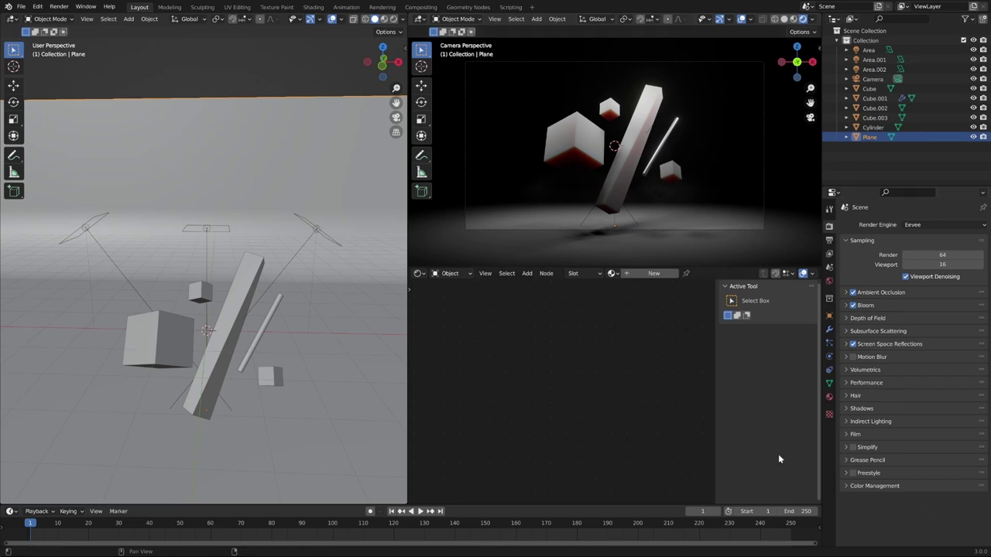
key(Home)
scroll(558, 176, up, 3)
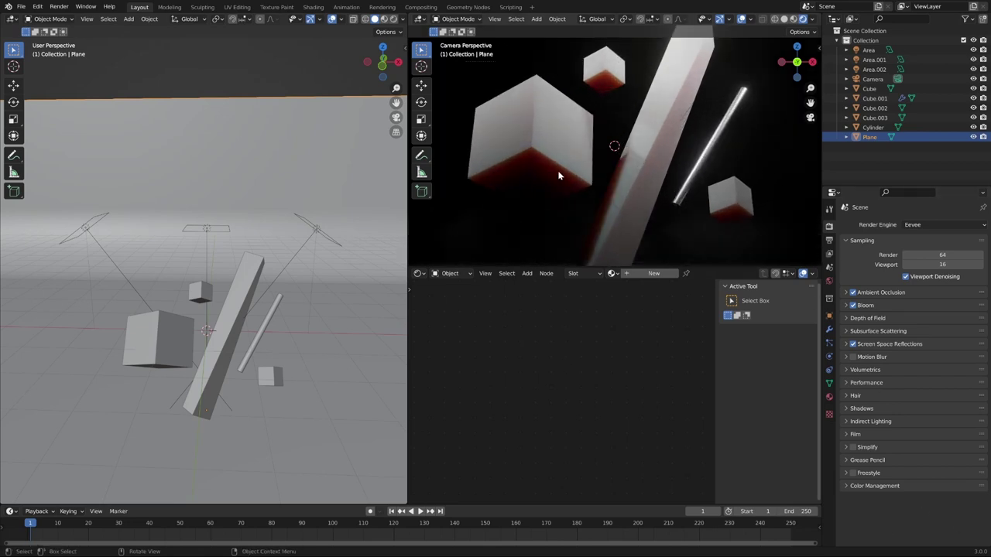
scroll(559, 175, down, 5)
scroll(559, 176, up, 2)
scroll(559, 175, up, 1)
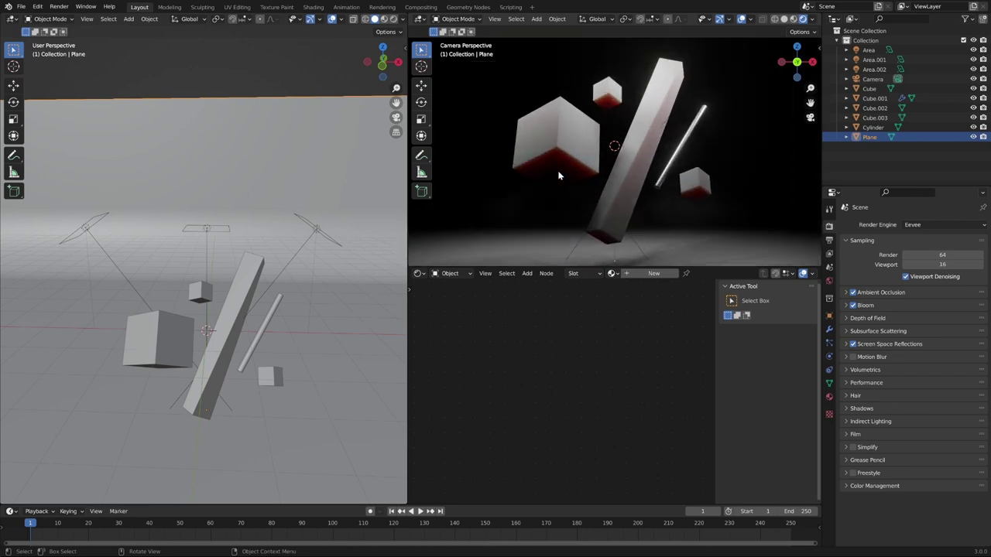
scroll(558, 176, down, 1)
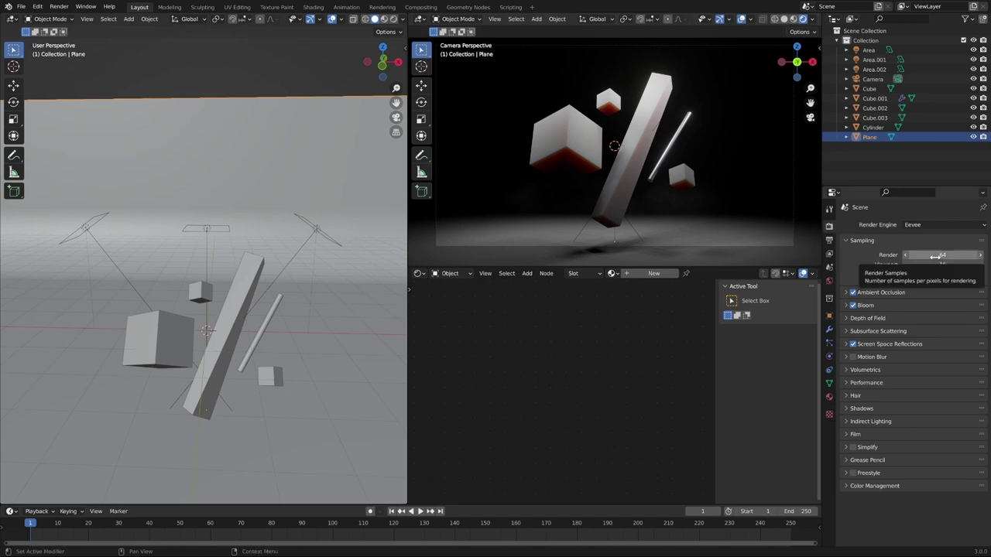
- Set the Eevee render samples to 128
click(829, 240)
click(828, 225)
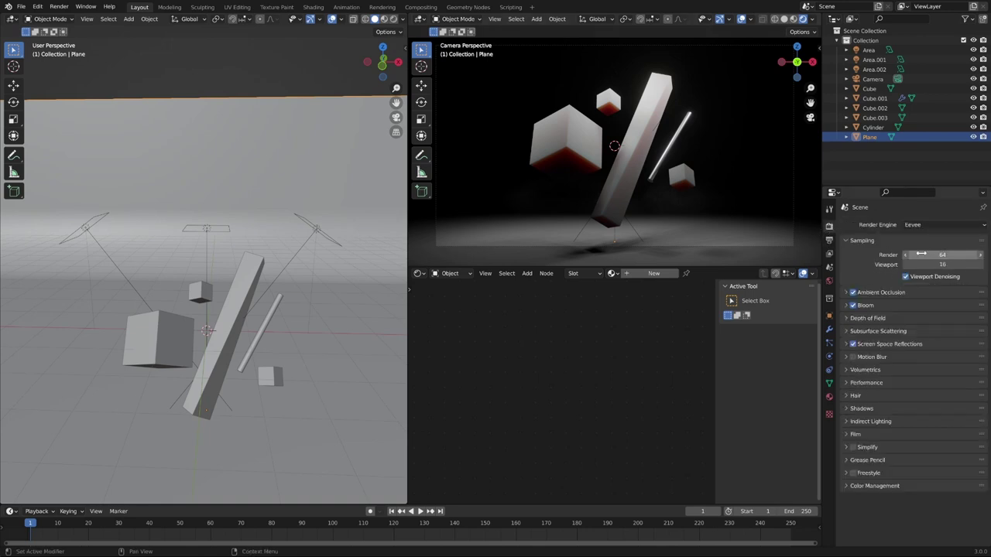
click(947, 255)
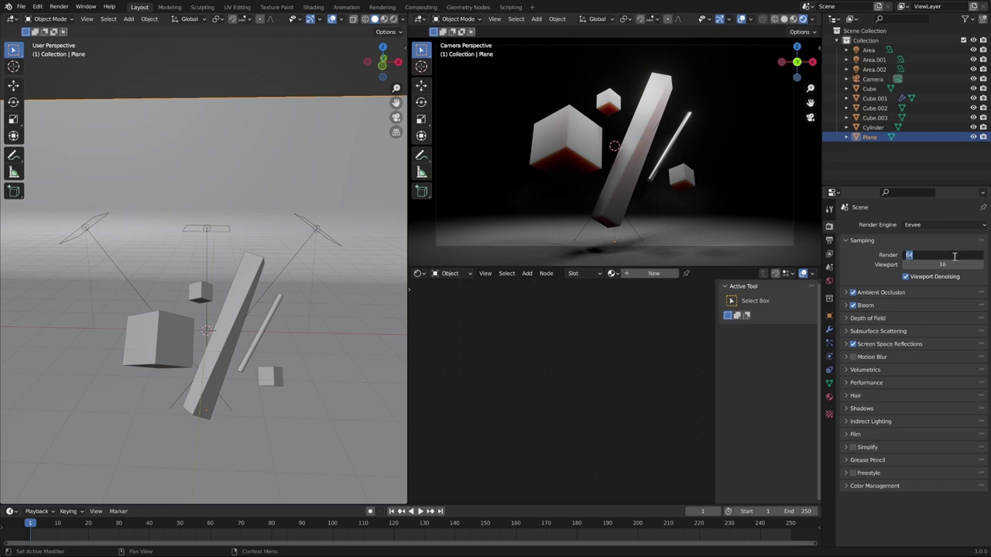
text(128)
key(Return)
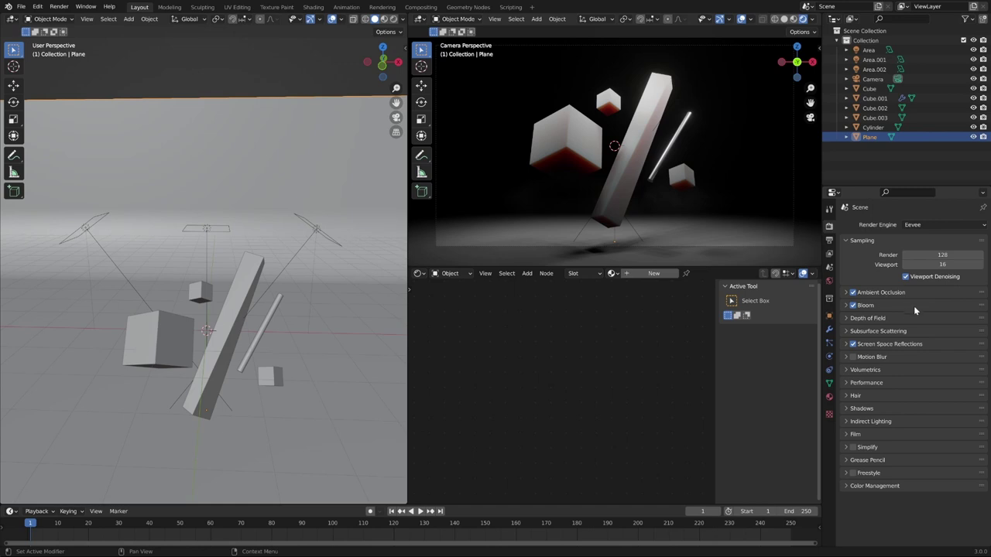
- Select the camera, enable its Depth of Field and expand the depth of field settings
click(859, 319)
click(861, 318)
click(873, 79)
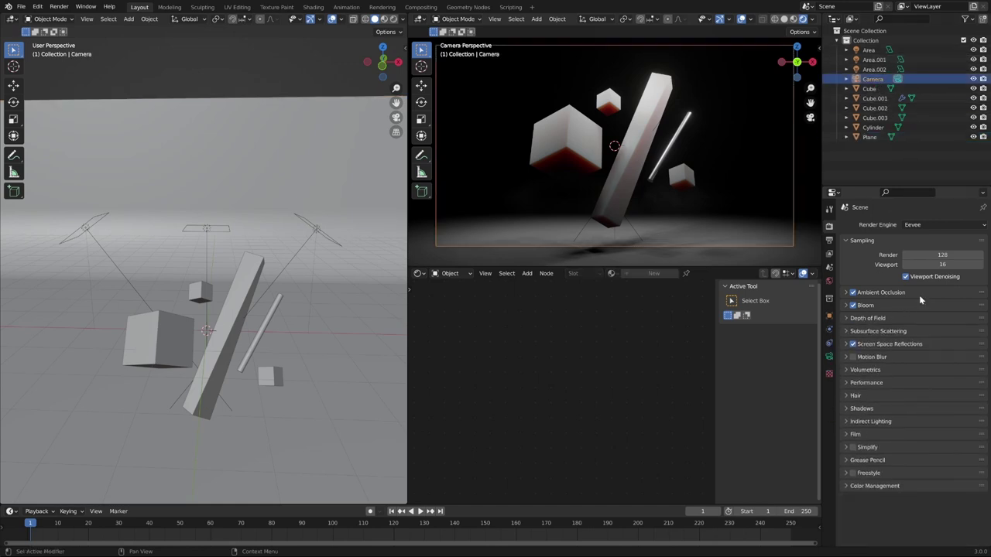
click(829, 357)
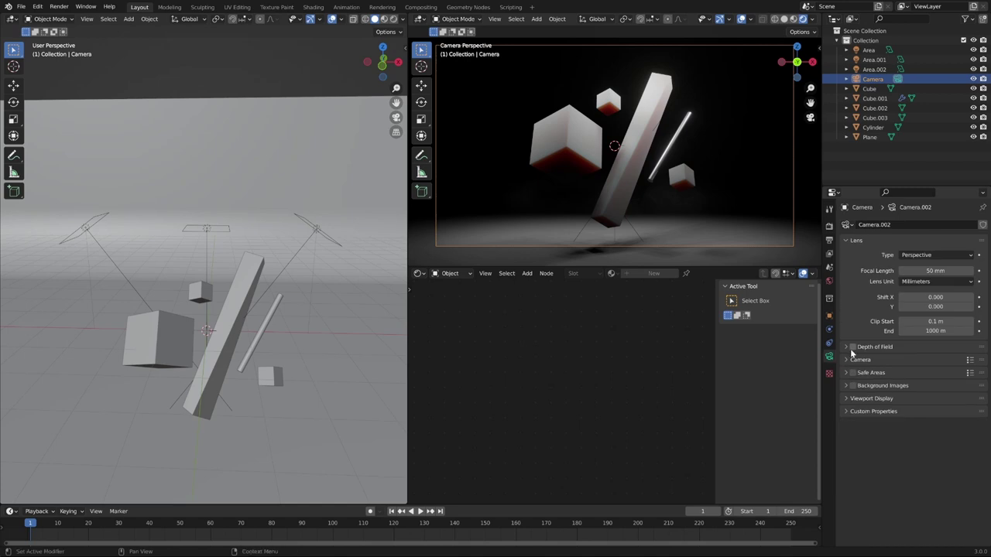
click(852, 346)
click(846, 347)
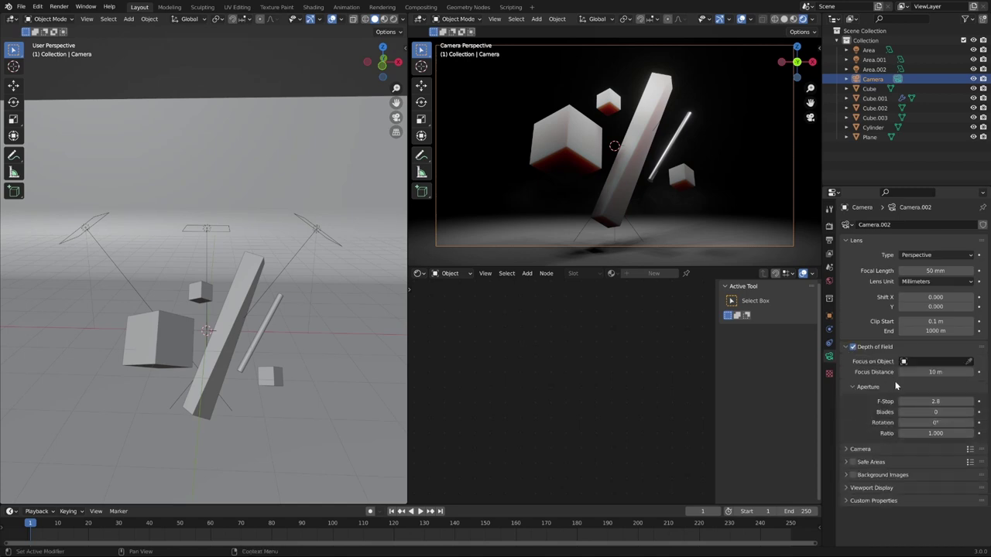
- Set the camera's Focus Distance to 5.4 m and check the objects' sharpness in the rendered camera view
double_click(935, 372)
text(0.64)
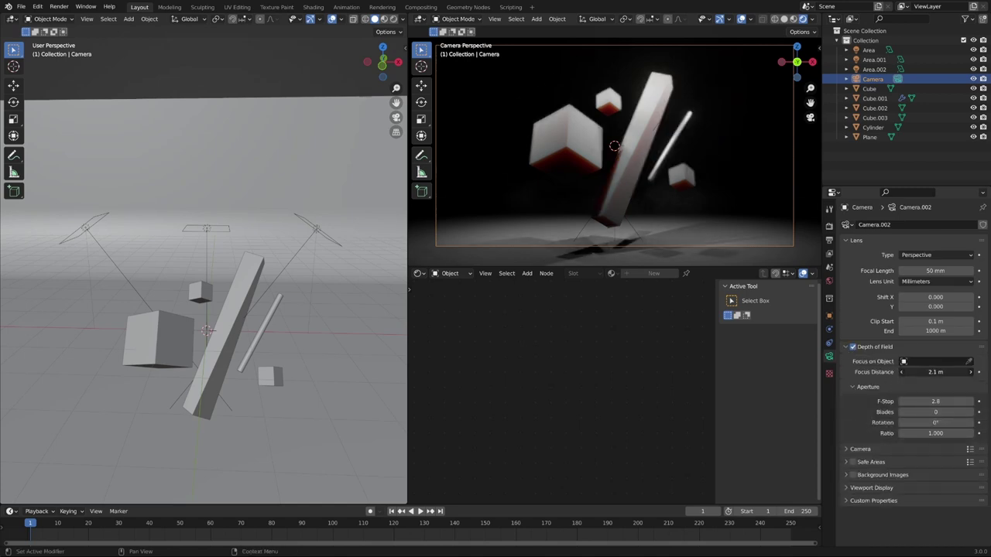
key(Return)
drag(934, 371, 964, 371)
drag(927, 373, 922, 372)
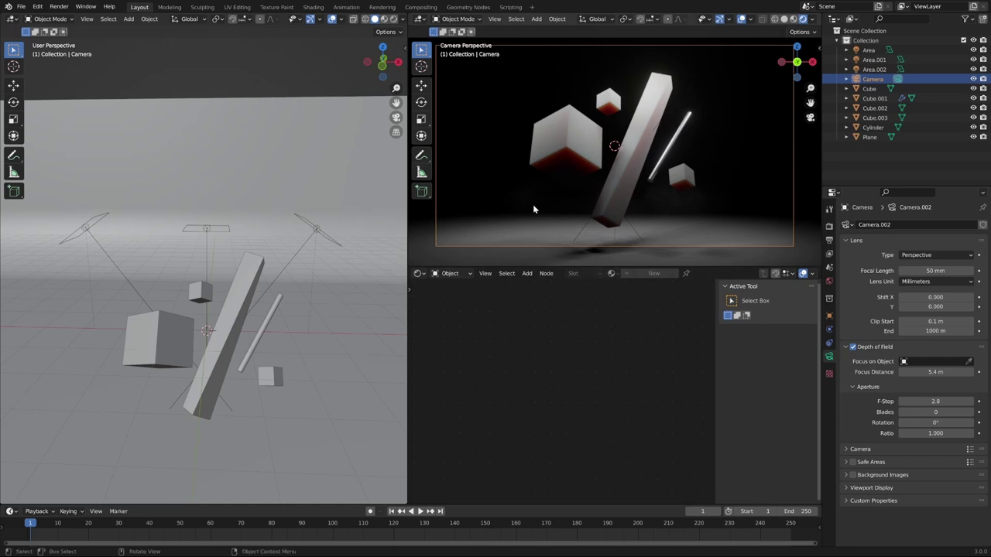
key(Home)
scroll(700, 162, up, 2)
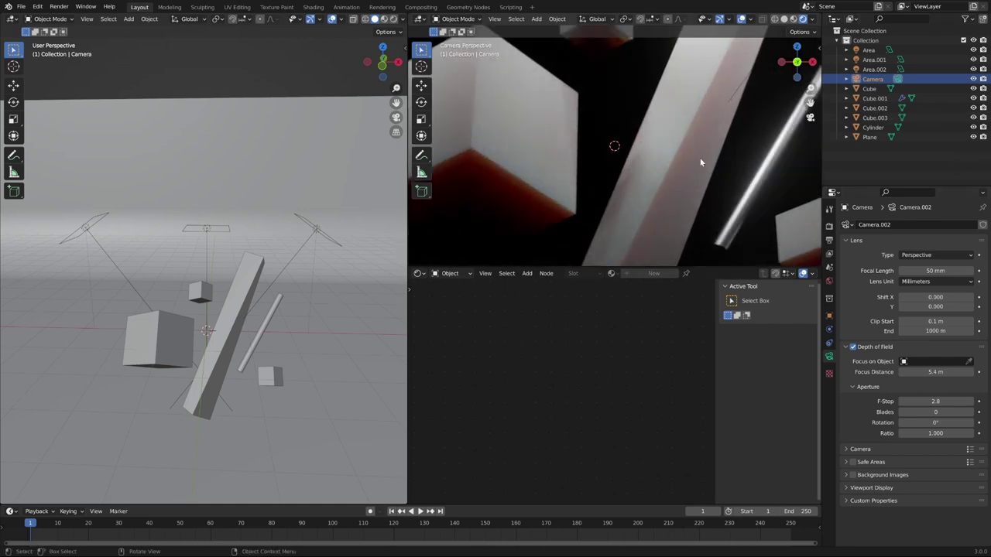
scroll(700, 163, down, 5)
scroll(700, 163, up, 1)
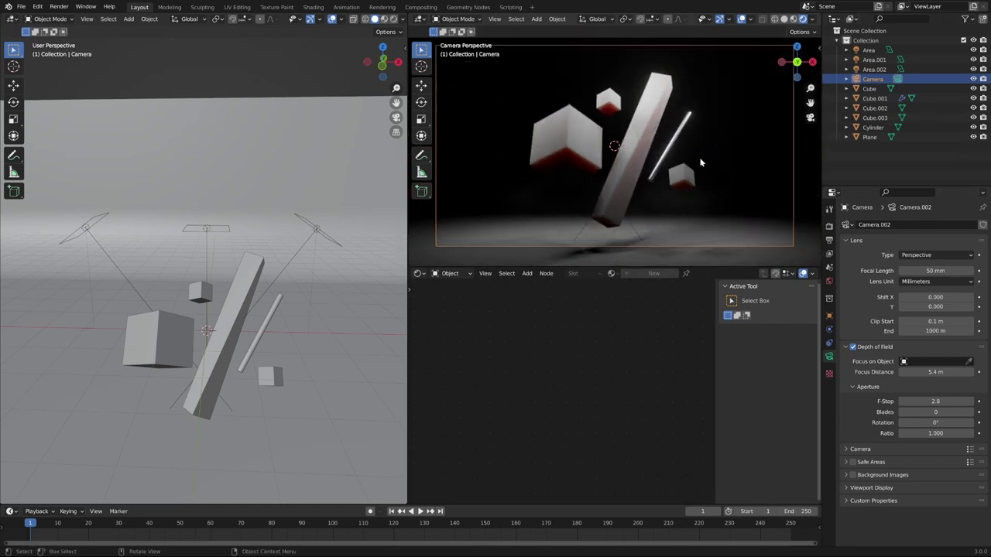
- Set the render output path to the Downloads folder and the PNG color depth to 16
click(828, 227)
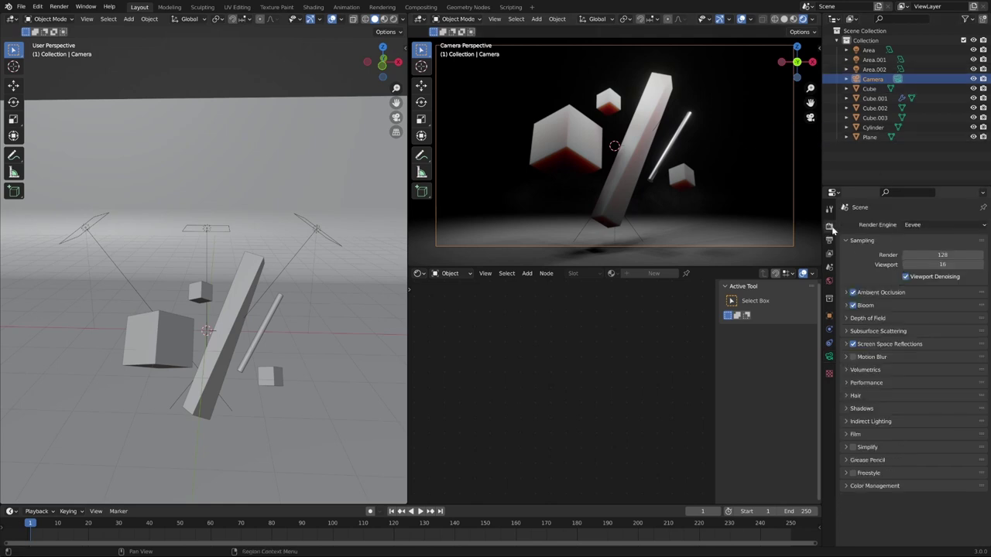
click(829, 241)
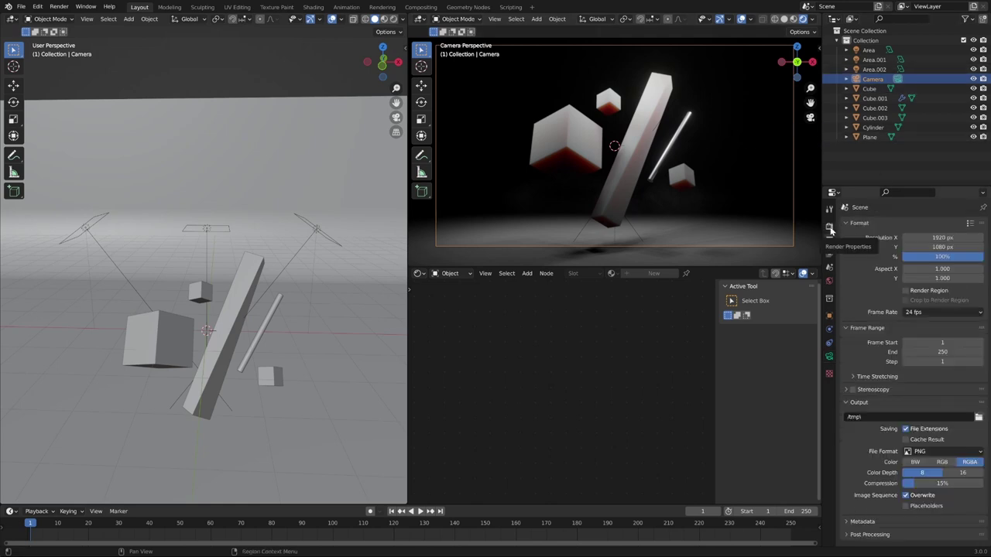
click(829, 229)
click(829, 242)
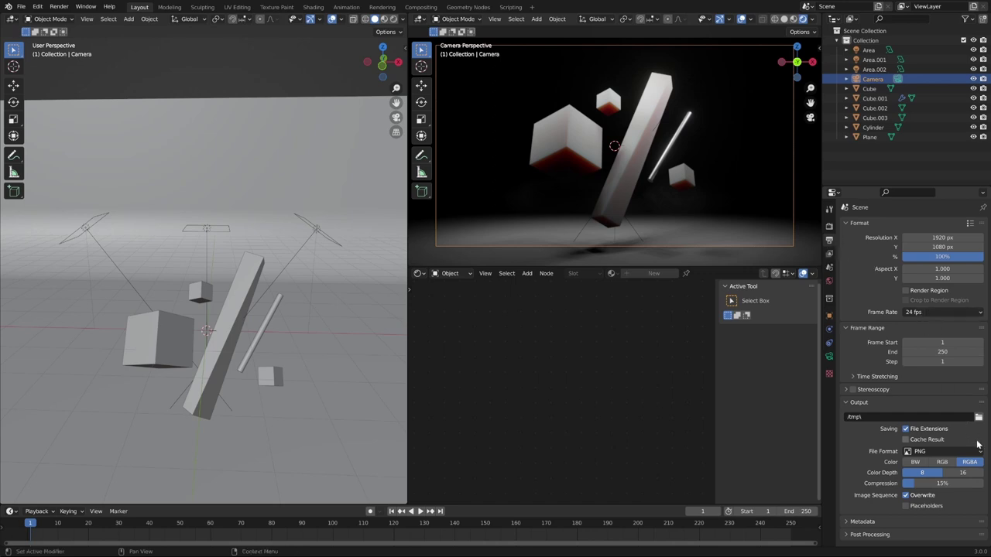
click(958, 472)
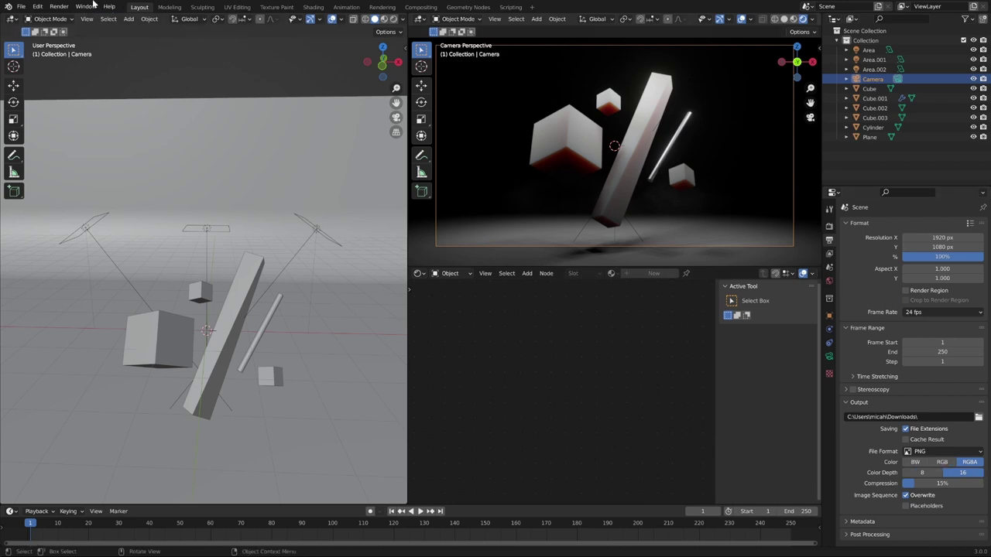
- Render the scene as a still image from the camera
click(59, 7)
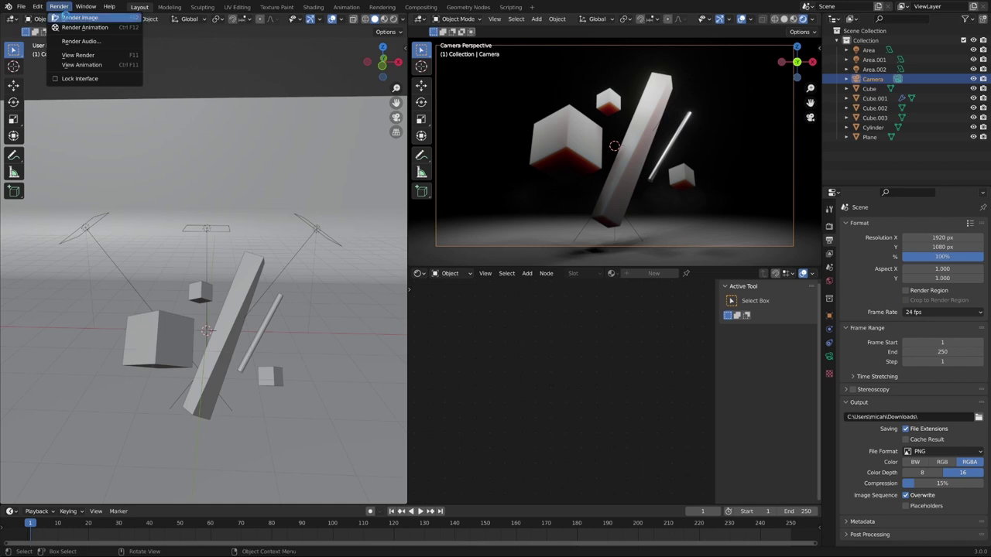
click(78, 17)
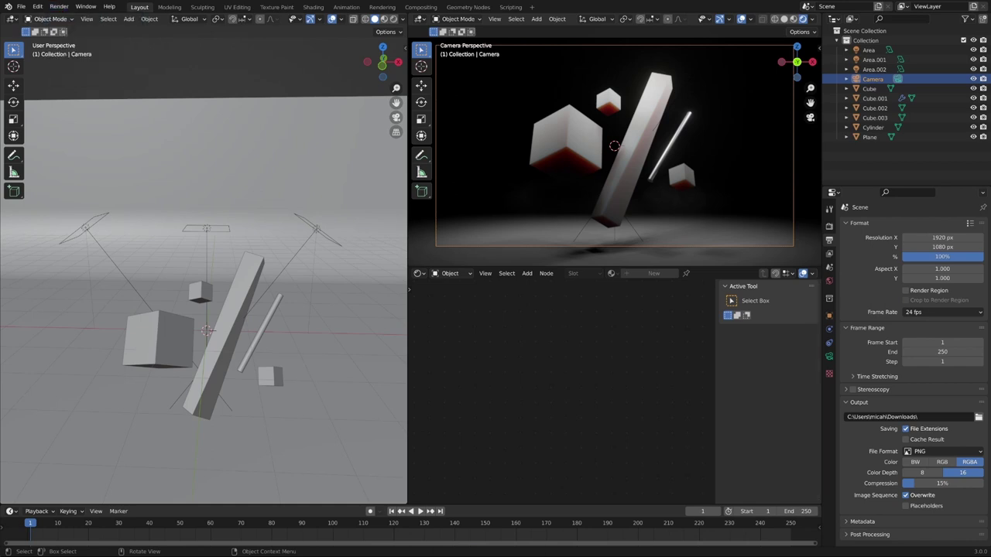